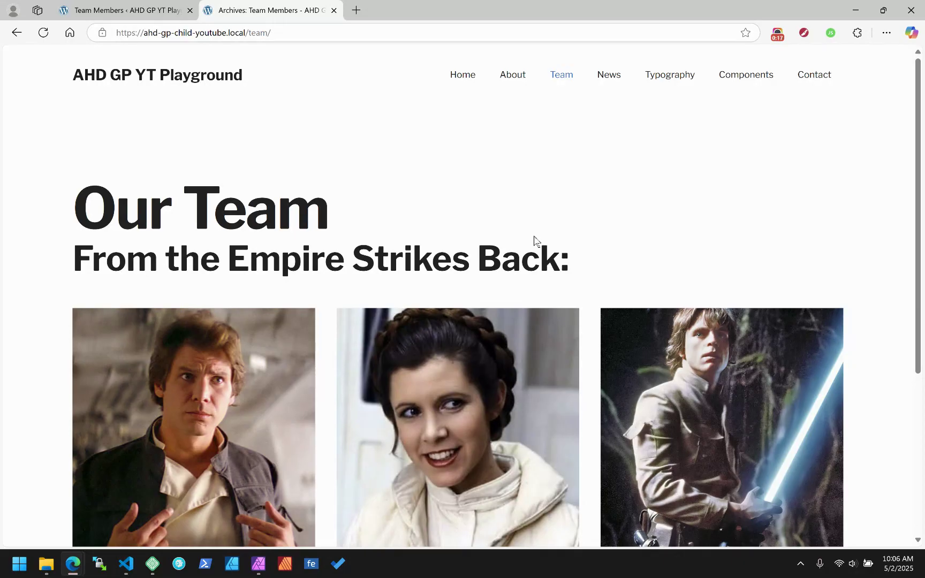
Step: Look over the team member cards on the Team page and open Luke Skywalker's bio page
{"action": "scroll", "coordinate": [619, 231], "scroll_direction": "down", "scroll_amount": 5}
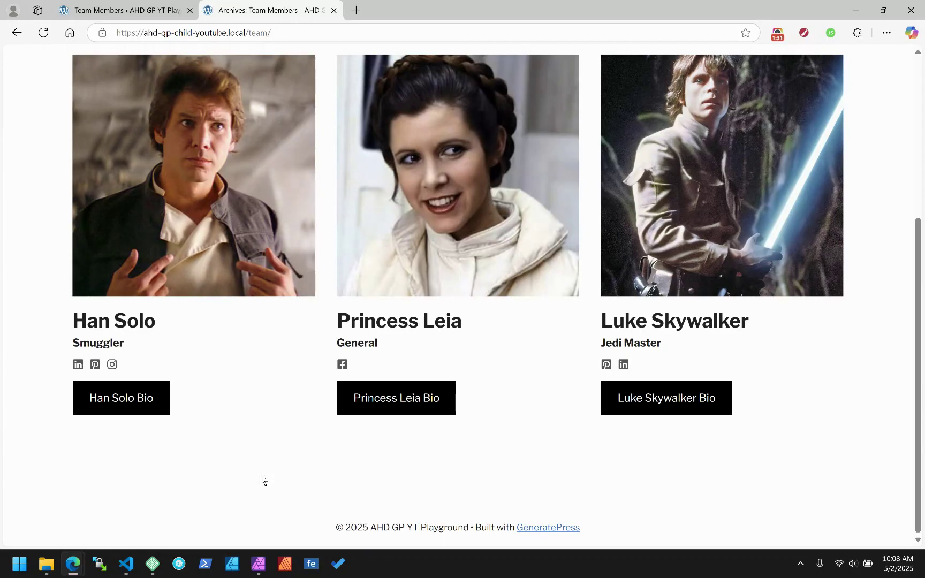
{"action": "left_click", "coordinate": [679, 398]}
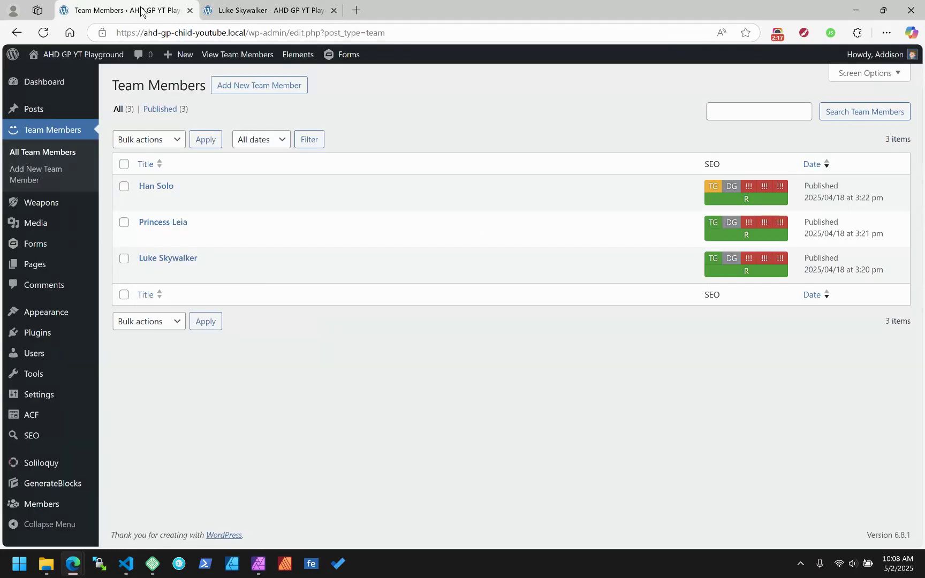
Step: In the site admin, examine the Blaster Pistol weapon entry and its description, and return to the list of all weapons
{"action": "left_click", "coordinate": [143, 11]}
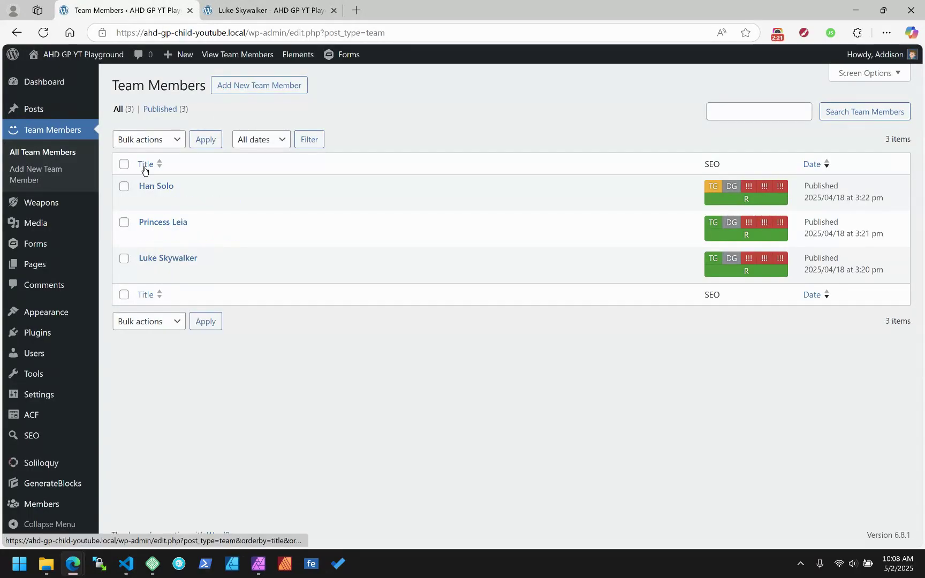
{"action": "mouse_move", "coordinate": [42, 203]}
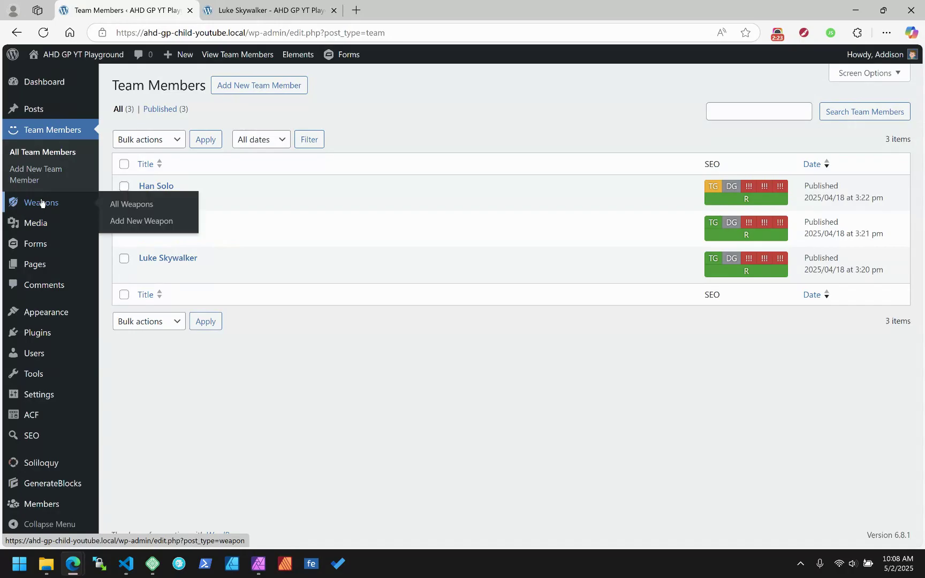
{"action": "left_click", "coordinate": [42, 203]}
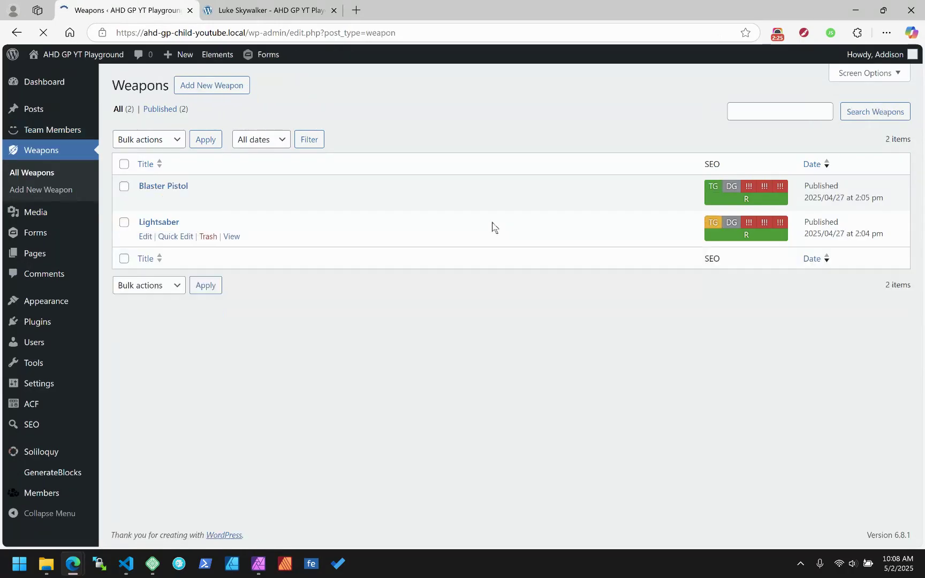
{"action": "left_click", "coordinate": [157, 187]}
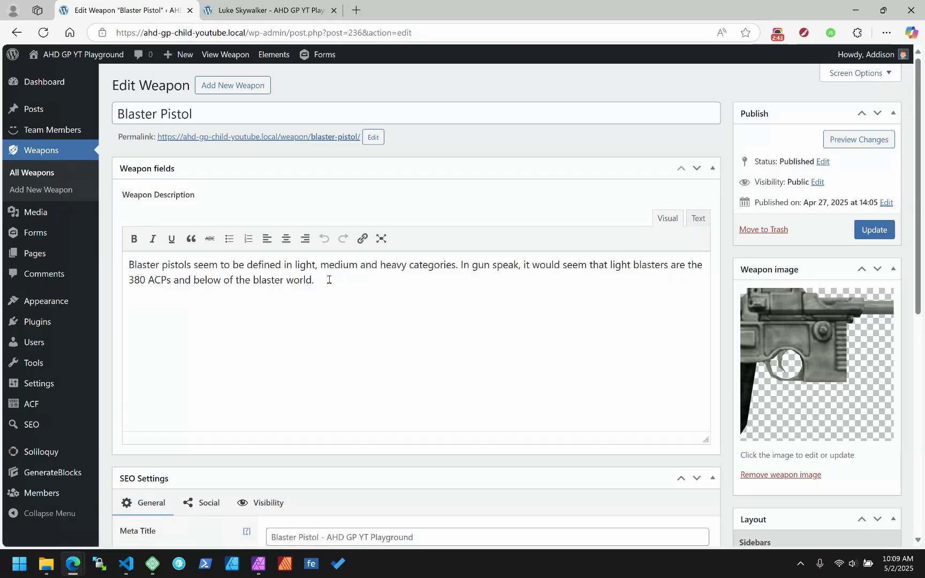
{"action": "left_click_drag", "start_coordinate": [329, 279], "coordinate": [185, 264]}
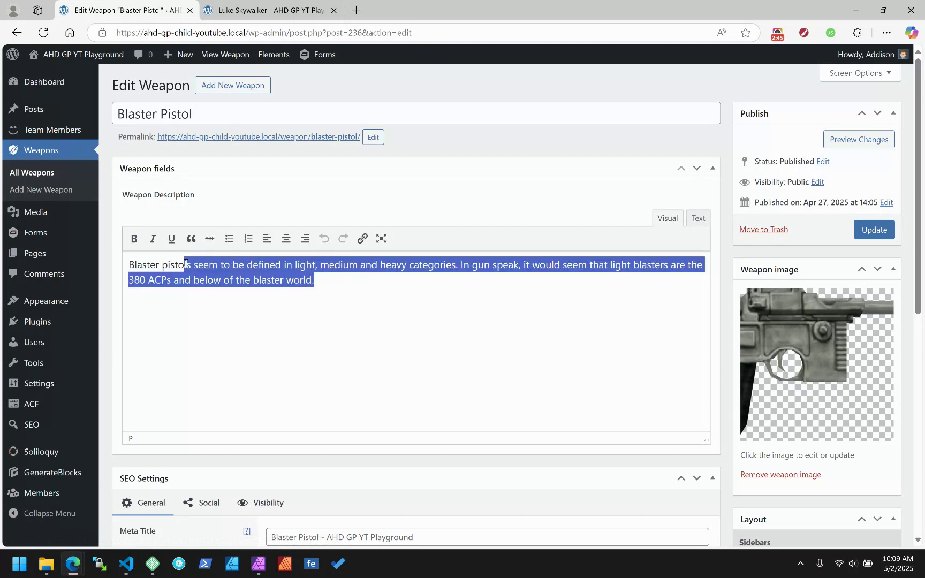
{"action": "left_click", "coordinate": [24, 173]}
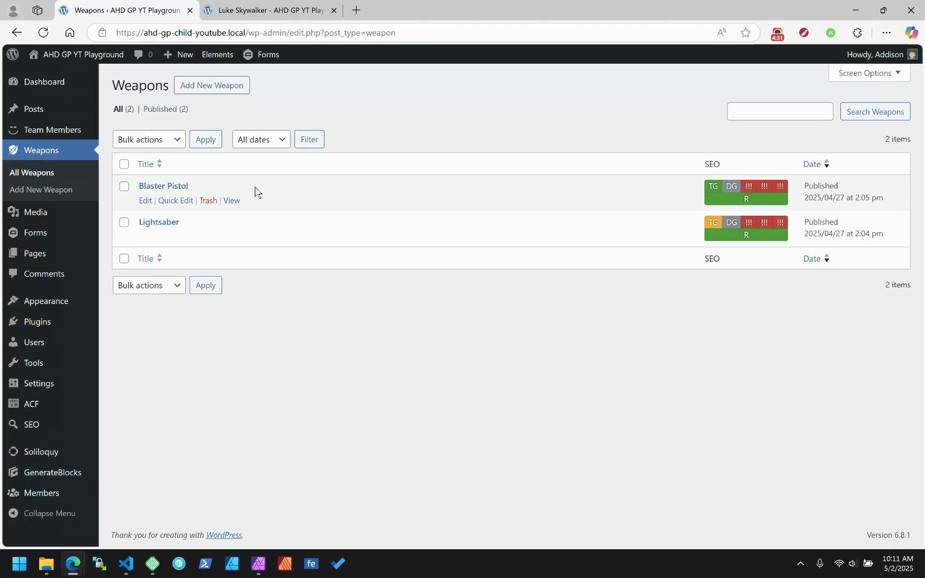
Step: Review Luke Skywalker's public bio page and the custom fields on his team member edit screen
{"action": "left_click", "coordinate": [289, 11]}
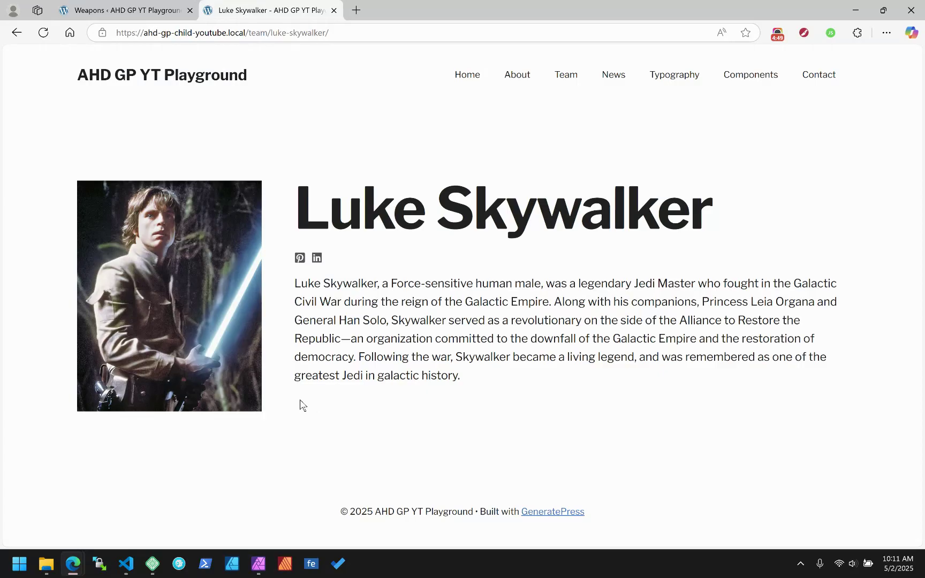
{"action": "left_click", "coordinate": [129, 10]}
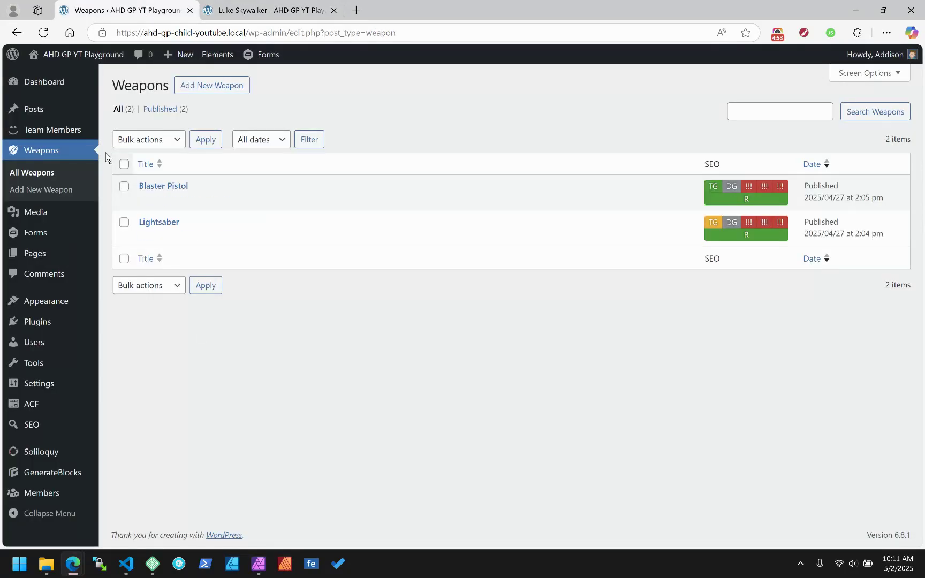
{"action": "left_click", "coordinate": [56, 131]}
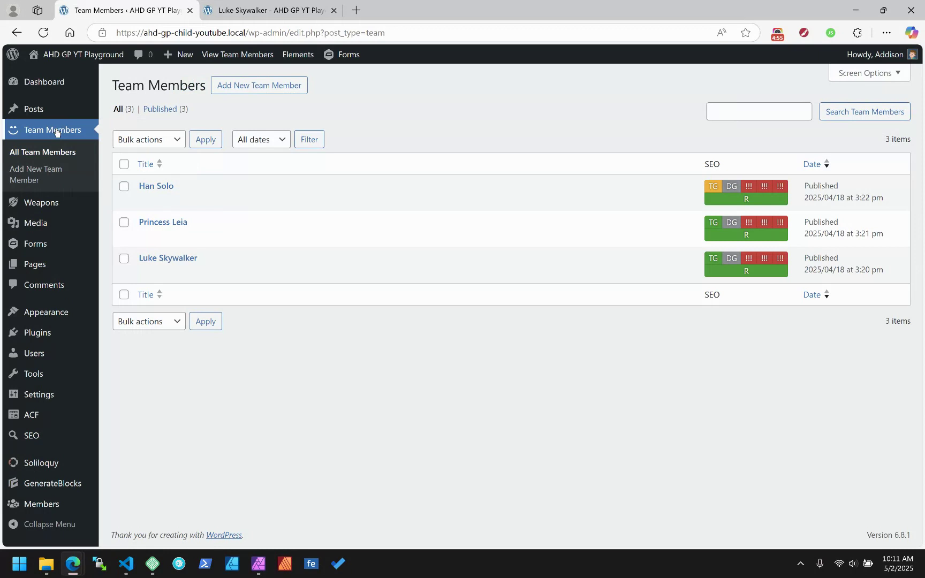
{"action": "left_click", "coordinate": [176, 259]}
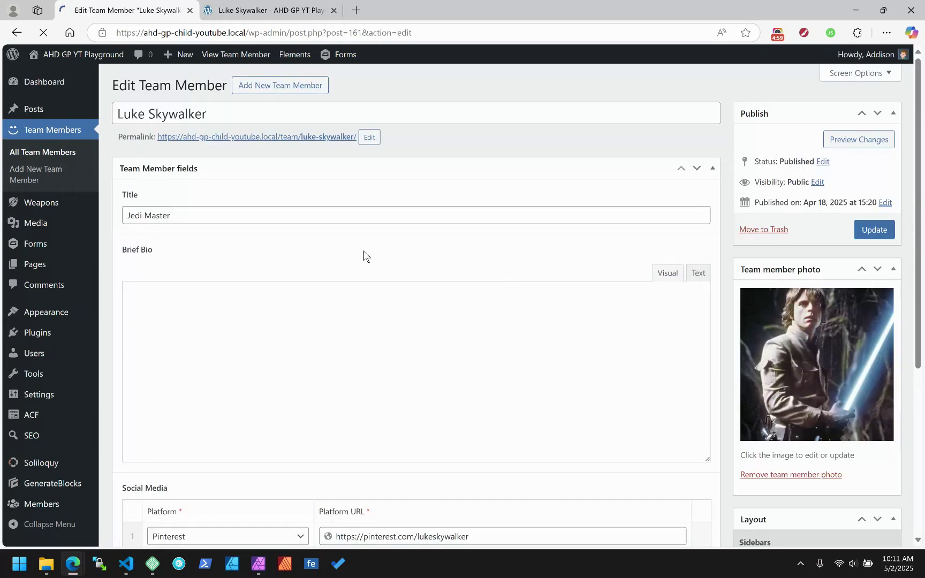
{"action": "scroll", "coordinate": [364, 255], "scroll_direction": "down", "scroll_amount": 3}
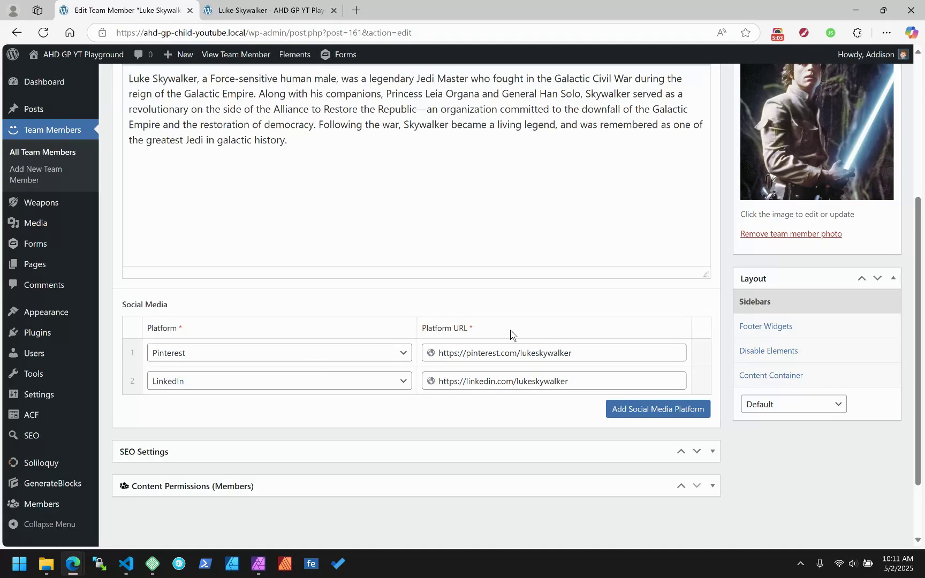
{"action": "scroll", "coordinate": [498, 334], "scroll_direction": "up", "scroll_amount": 4}
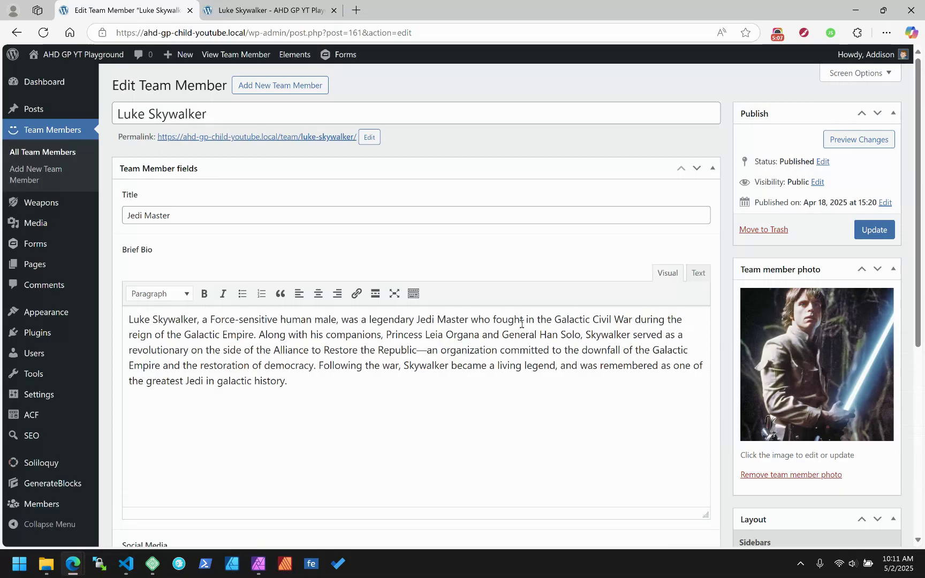
Step: Open the Team Member fields group in the ACF field groups for editing
{"action": "left_click", "coordinate": [26, 424]}
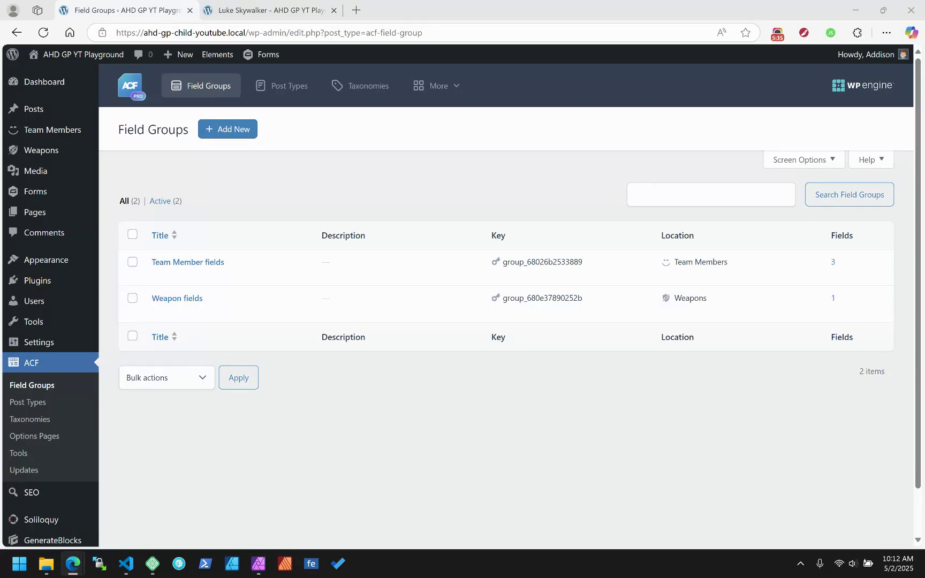
{"action": "left_click", "coordinate": [222, 131]}
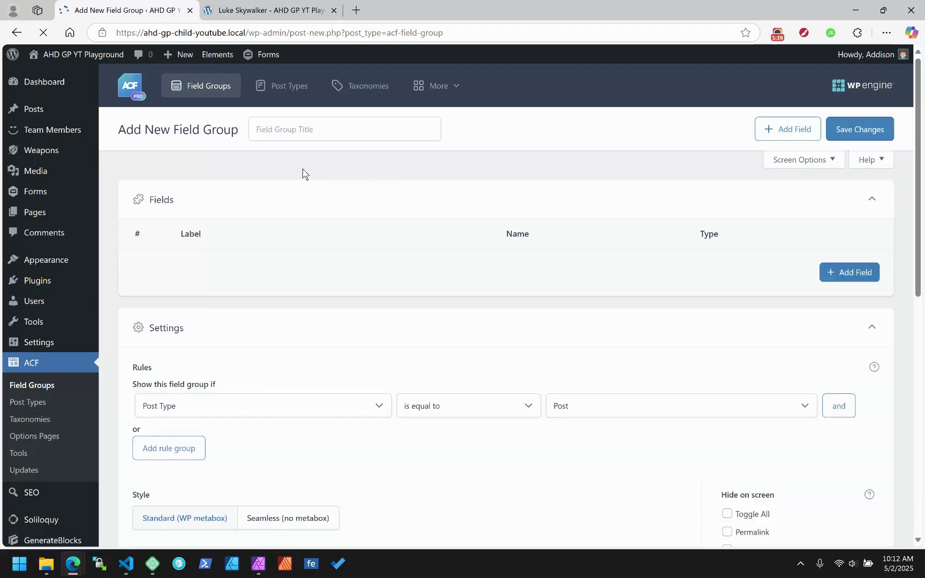
{"action": "left_click", "coordinate": [16, 40]}
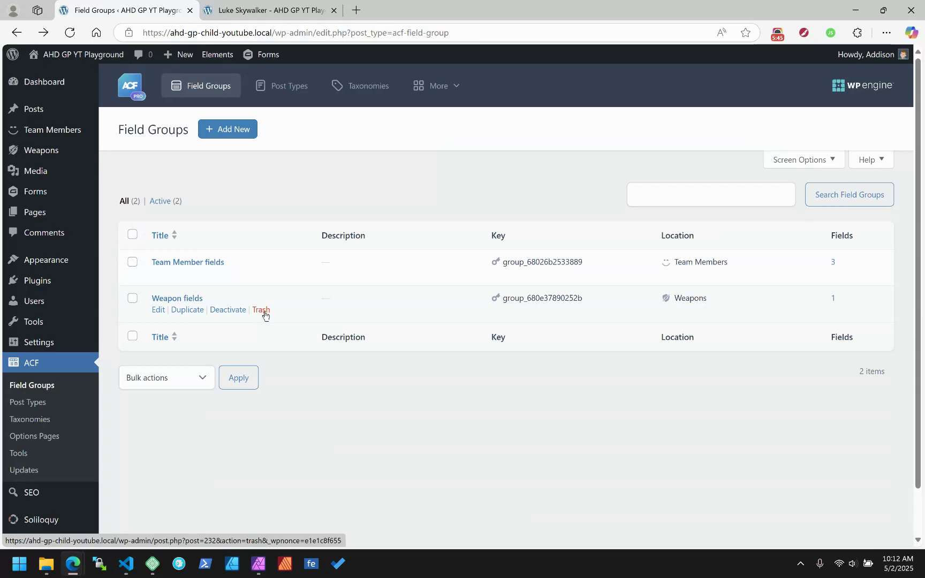
{"action": "left_click", "coordinate": [185, 265]}
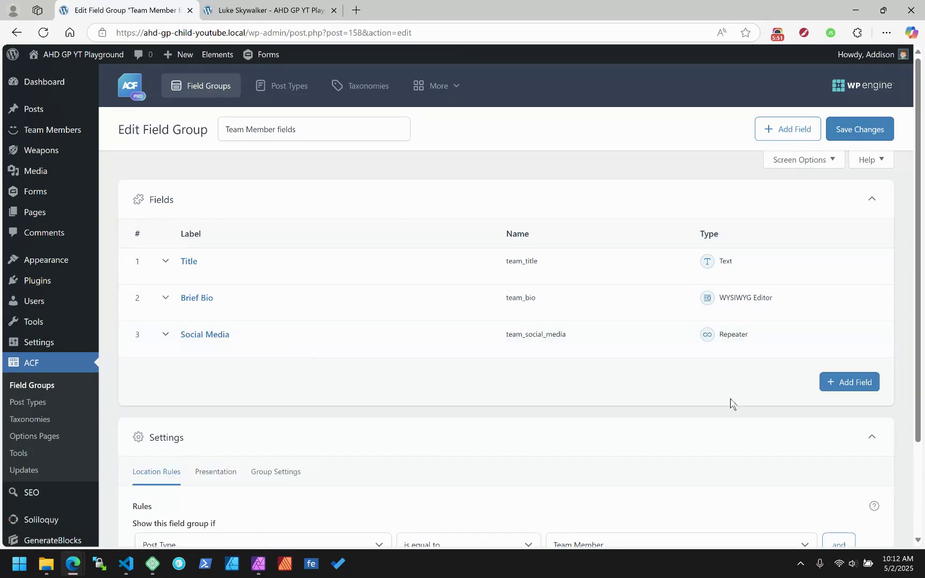
Step: Add a fourth field to the Team Member fields group and set its field type to Relationship
{"action": "left_click", "coordinate": [851, 383]}
{"action": "scroll", "coordinate": [258, 342], "scroll_direction": "down", "scroll_amount": 3}
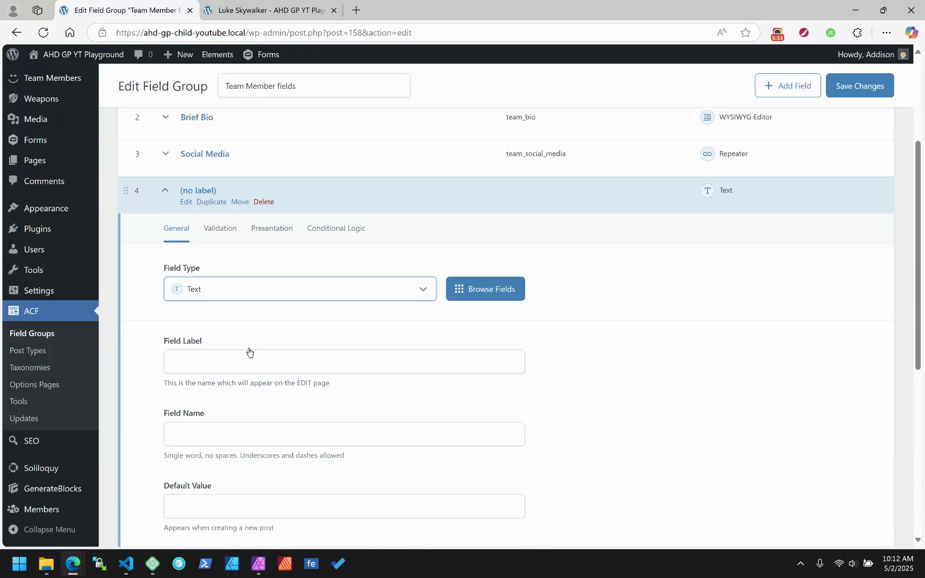
{"action": "left_click", "coordinate": [237, 296]}
{"action": "type", "text": "rela"}
{"action": "left_click", "coordinate": [220, 350]}
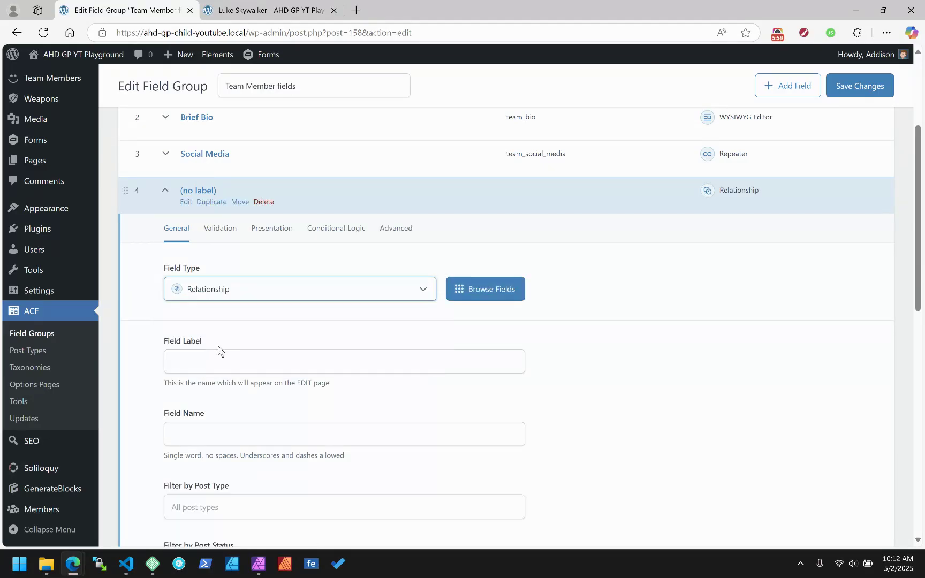
Step: Compare the Post Object and Relationship previews among the relational field types and keep Relationship selected
{"action": "left_click", "coordinate": [485, 297]}
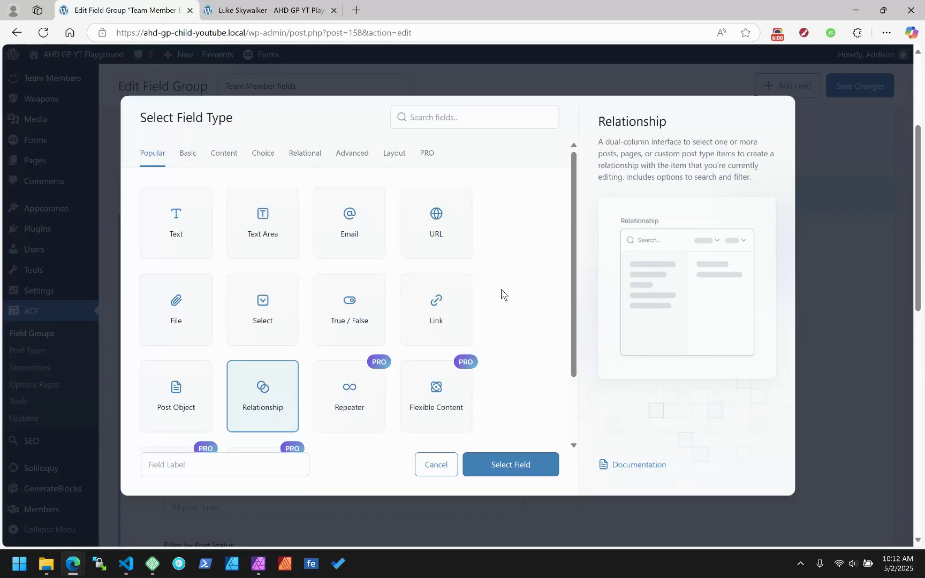
{"action": "left_click", "coordinate": [303, 155]}
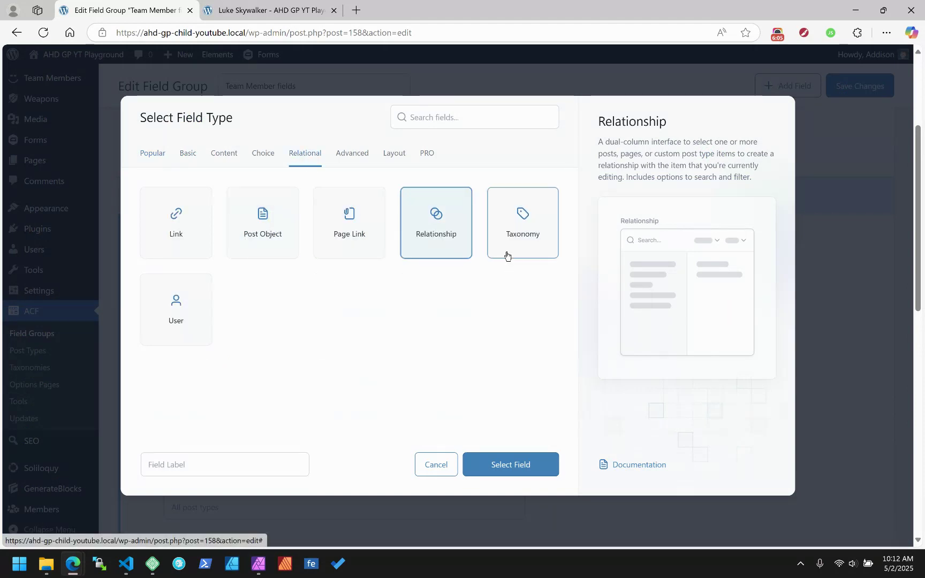
{"action": "left_click", "coordinate": [260, 222]}
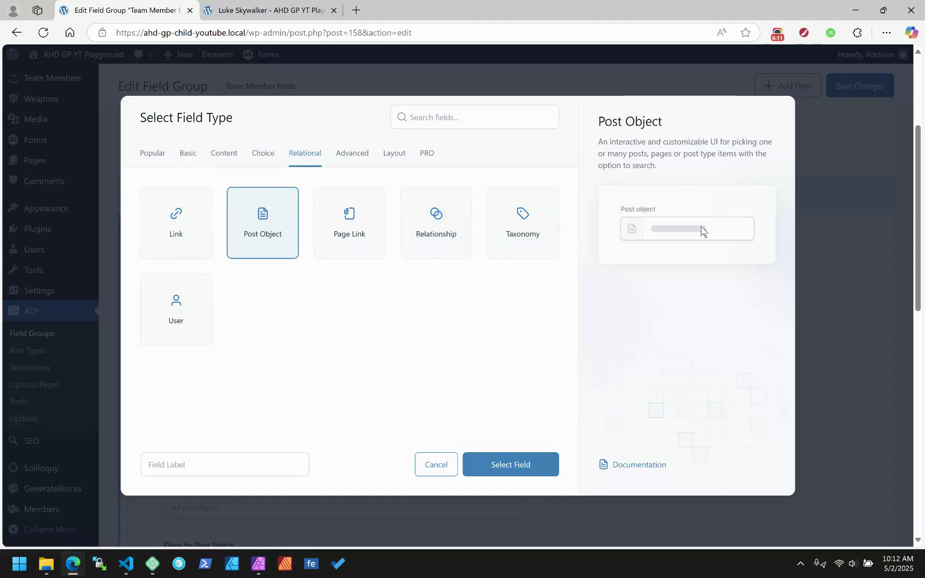
{"action": "left_click", "coordinate": [443, 228]}
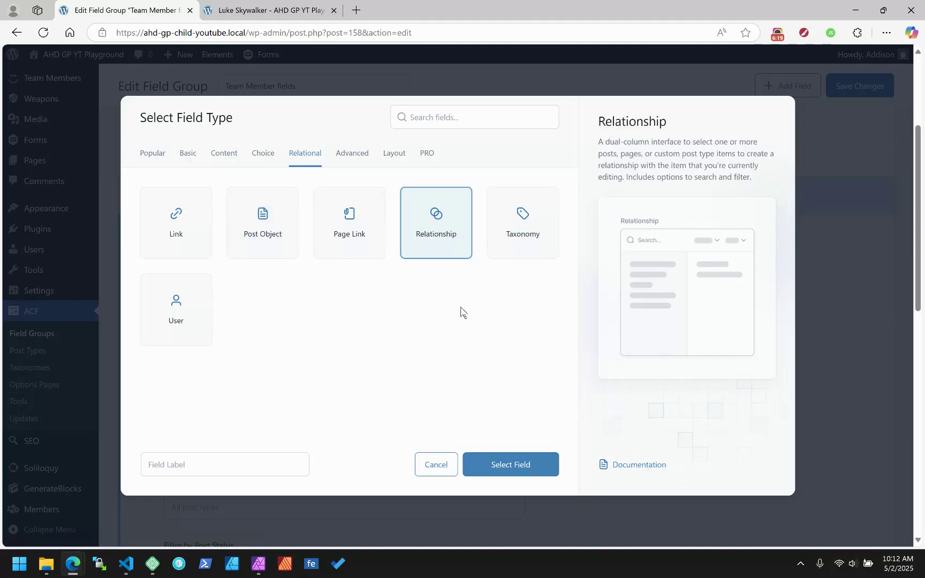
{"action": "left_click", "coordinate": [506, 465]}
Step: Label the new field "Weapon Proficiencies" and set its field name to team_weapon_proficiencies
{"action": "left_click", "coordinate": [264, 361]}
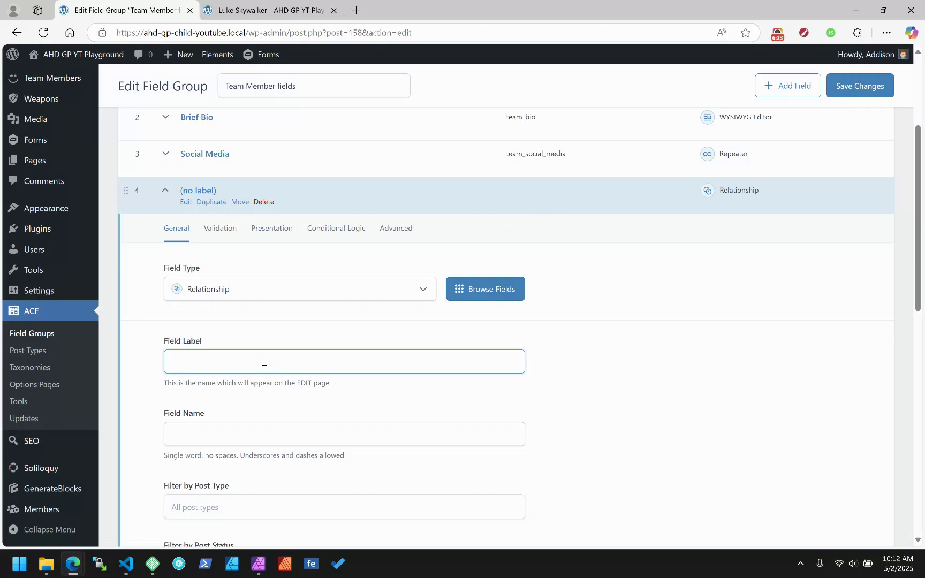
{"action": "type", "text": "Weaponi Pr"}
{"action": "key", "text": "BackSpace"}
{"action": "key", "text": "BackSpace"}
{"action": "key", "text": "BackSpace"}
{"action": "key", "text": "BackSpace"}
{"action": "type", "text": "Proficiencies"}
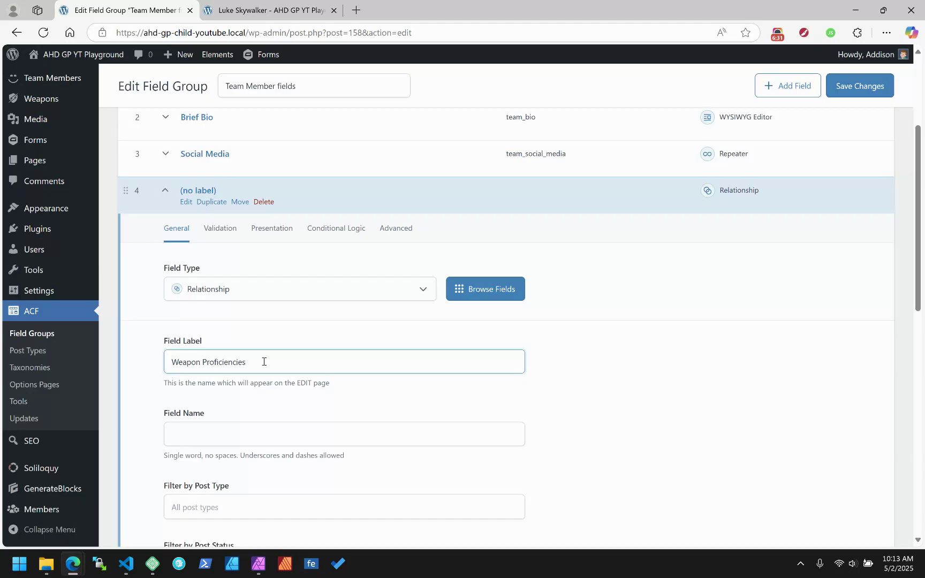
{"action": "key", "text": "Tab"}
{"action": "key", "text": "Home"}
{"action": "type", "text": "team_"}
Step: Restrict the relationship field to the Weapon post type and the Published post status
{"action": "scroll", "coordinate": [270, 359], "scroll_direction": "down", "scroll_amount": 5}
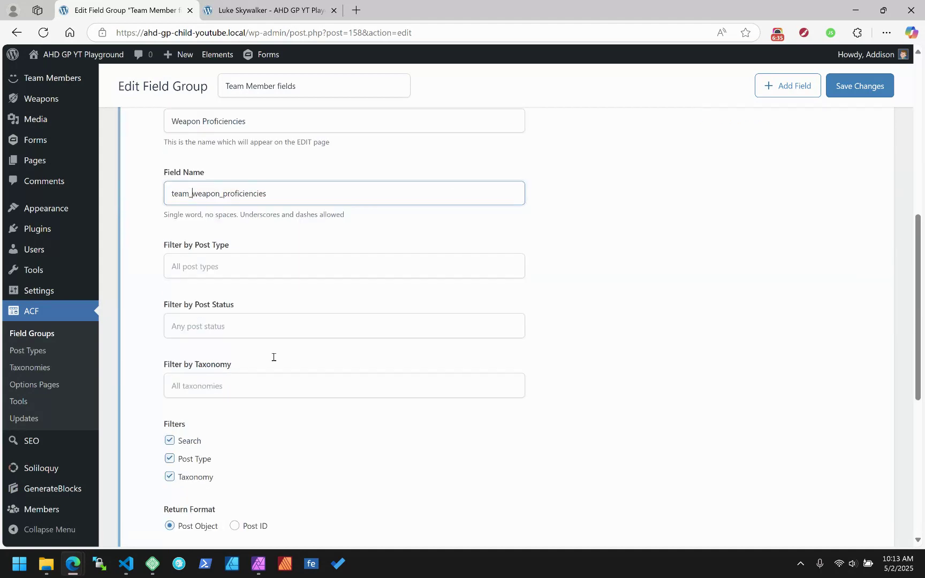
{"action": "left_click", "coordinate": [199, 269]}
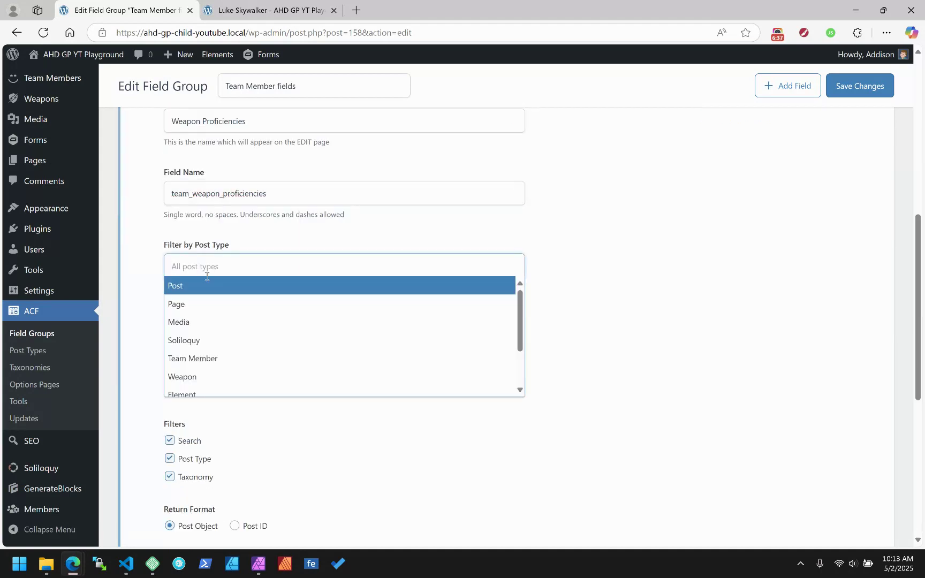
{"action": "left_click", "coordinate": [231, 378]}
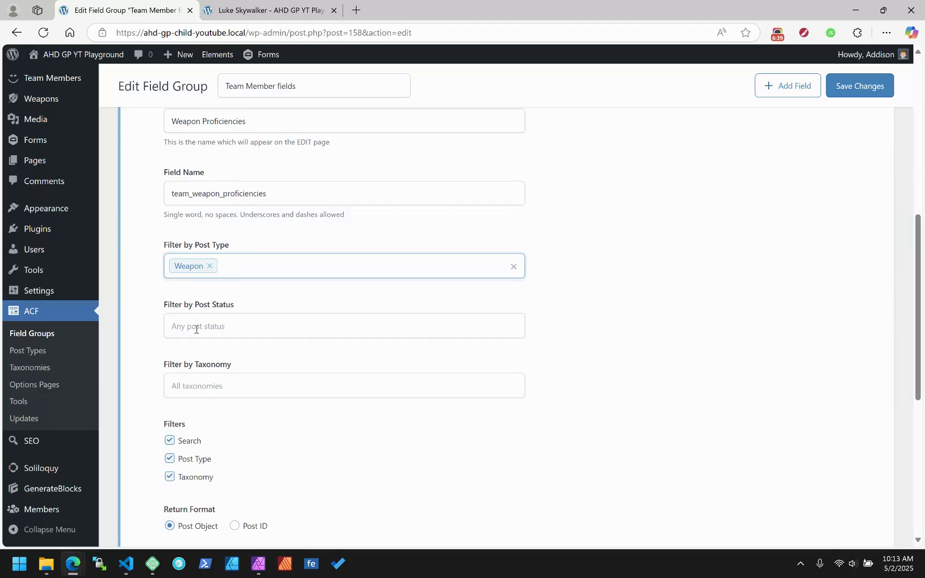
{"action": "left_click", "coordinate": [196, 327]}
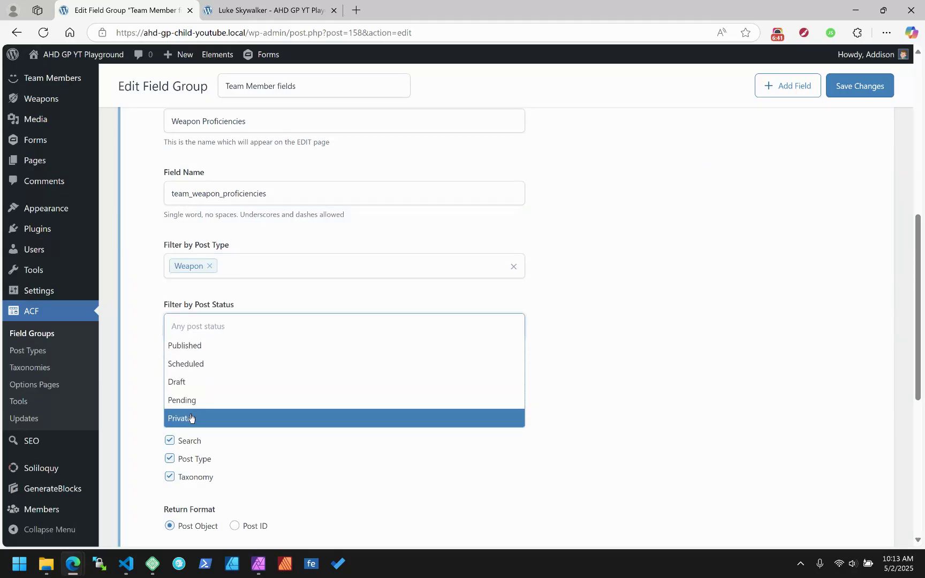
{"action": "left_click", "coordinate": [201, 345]}
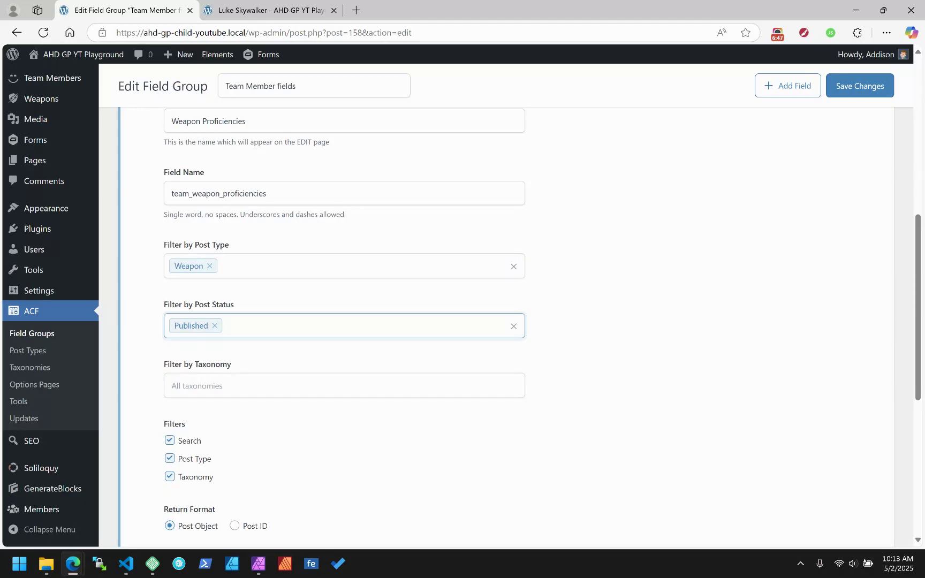
Step: Disable the Post Type and Taxonomy filters for the relationship field, keeping only Search
{"action": "scroll", "coordinate": [531, 285], "scroll_direction": "down", "scroll_amount": 2}
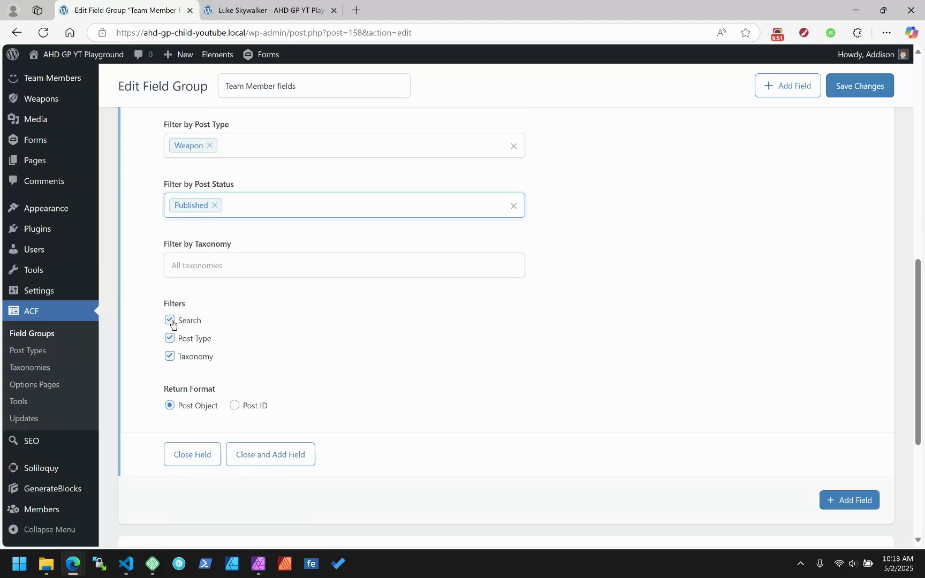
{"action": "left_click", "coordinate": [170, 339]}
{"action": "left_click", "coordinate": [175, 356]}
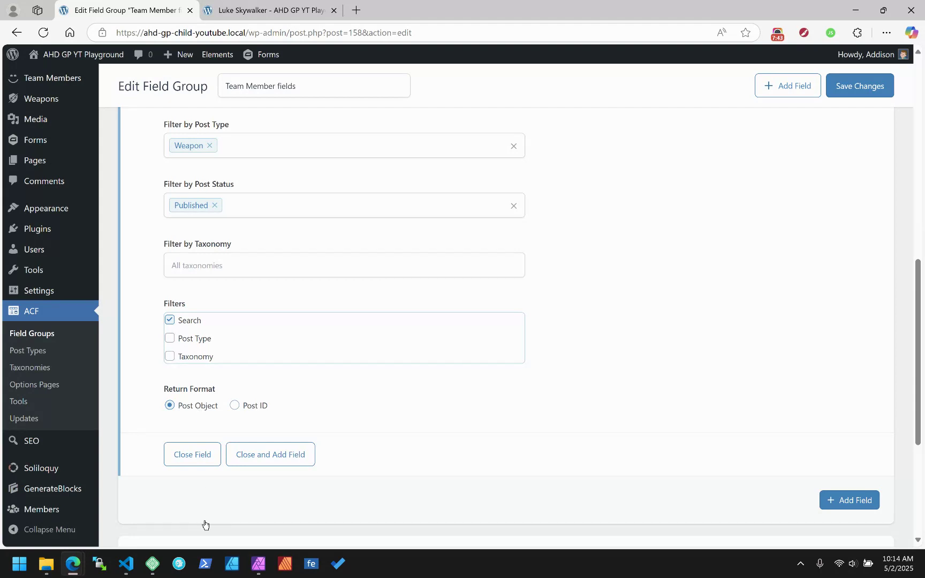
Step: Switch to VS Code, examine the ID, author, date and content entries of the sample WP_Post object dump, and return to the browser
{"action": "mouse_move", "coordinate": [128, 565]}
{"action": "left_click", "coordinate": [133, 525]}
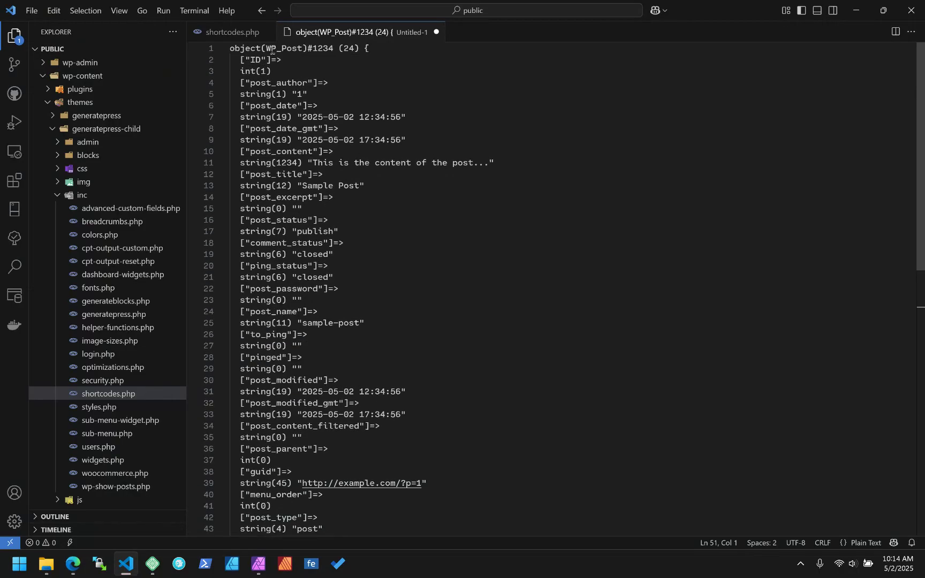
{"action": "double_click", "coordinate": [257, 60]}
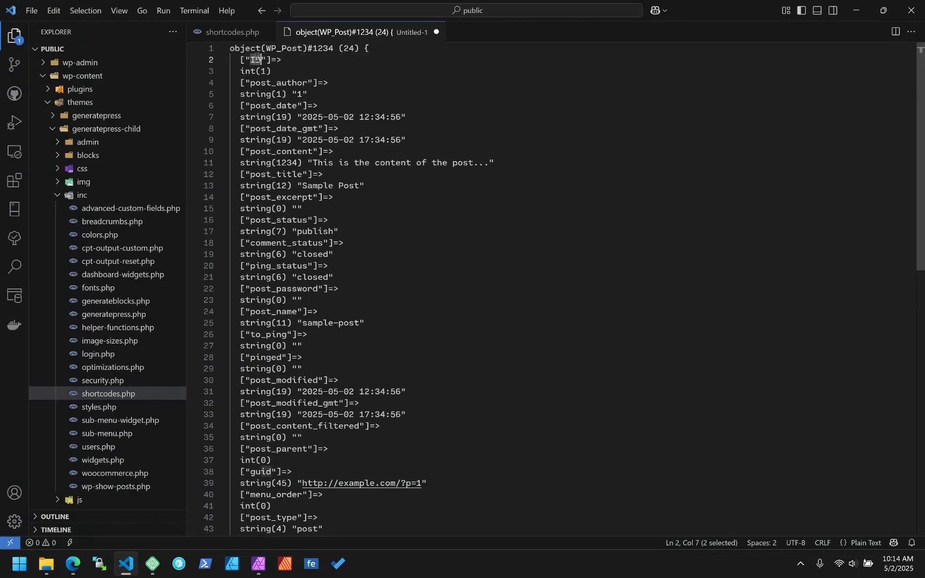
{"action": "double_click", "coordinate": [277, 83]}
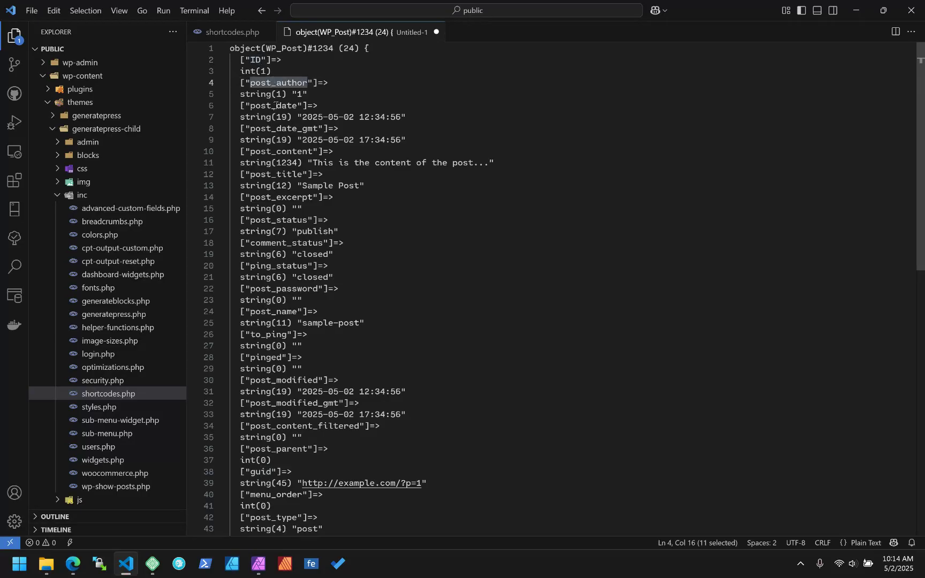
{"action": "double_click", "coordinate": [275, 106]}
{"action": "double_click", "coordinate": [271, 129]}
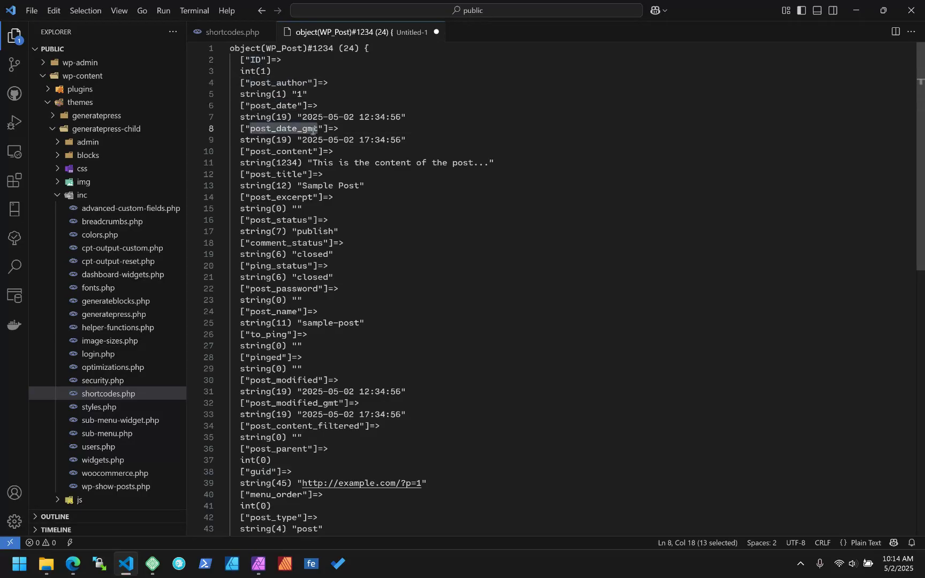
{"action": "left_click", "coordinate": [282, 151]}
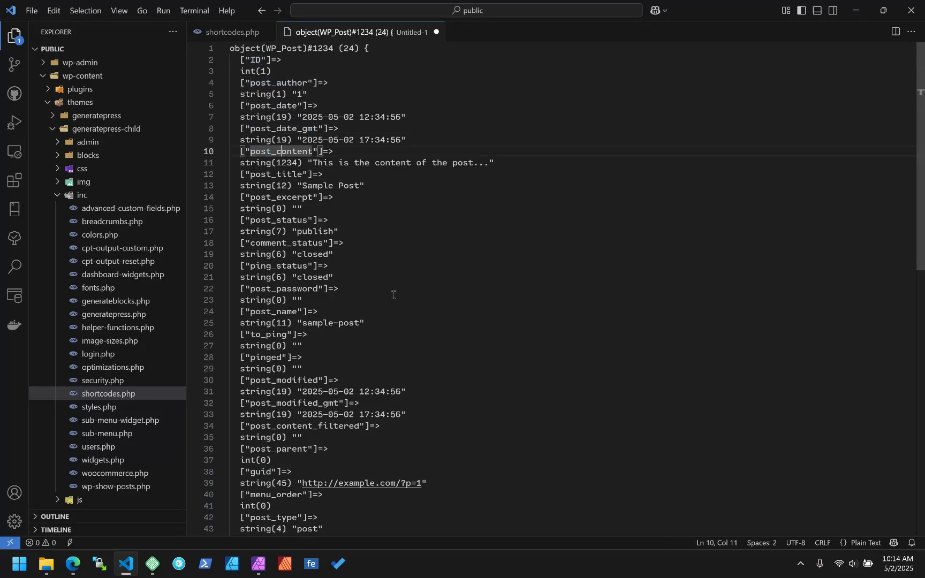
{"action": "double_click", "coordinate": [270, 151]}
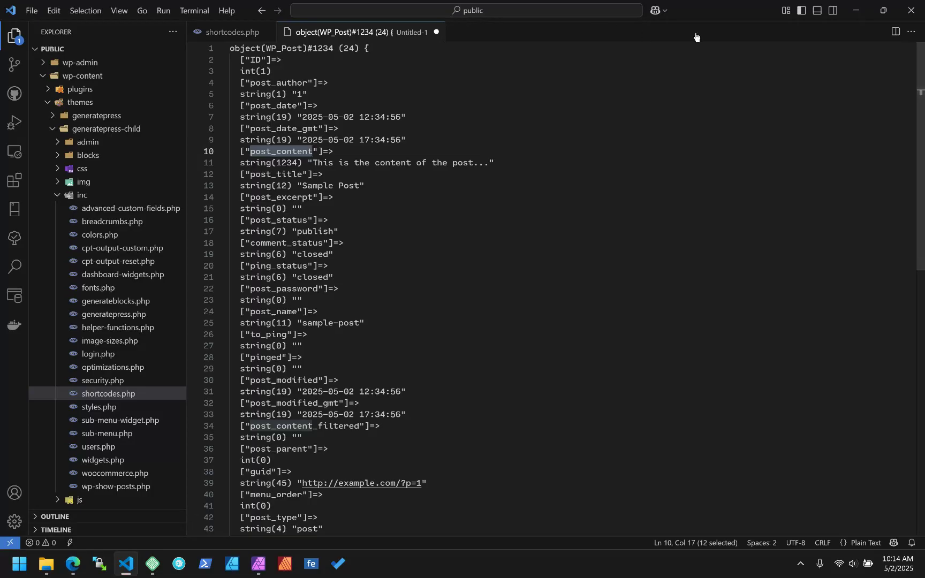
{"action": "left_click", "coordinate": [855, 10]}
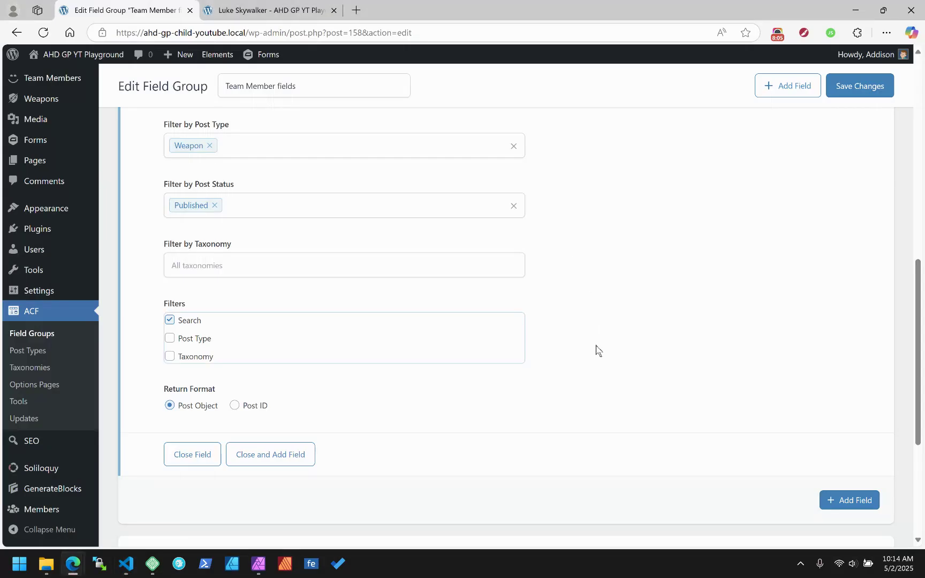
Step: Review the Weapon Proficiencies field's validation, presentation and advanced settings, including the Bidirectional option
{"action": "scroll", "coordinate": [698, 371], "scroll_direction": "up", "scroll_amount": 6}
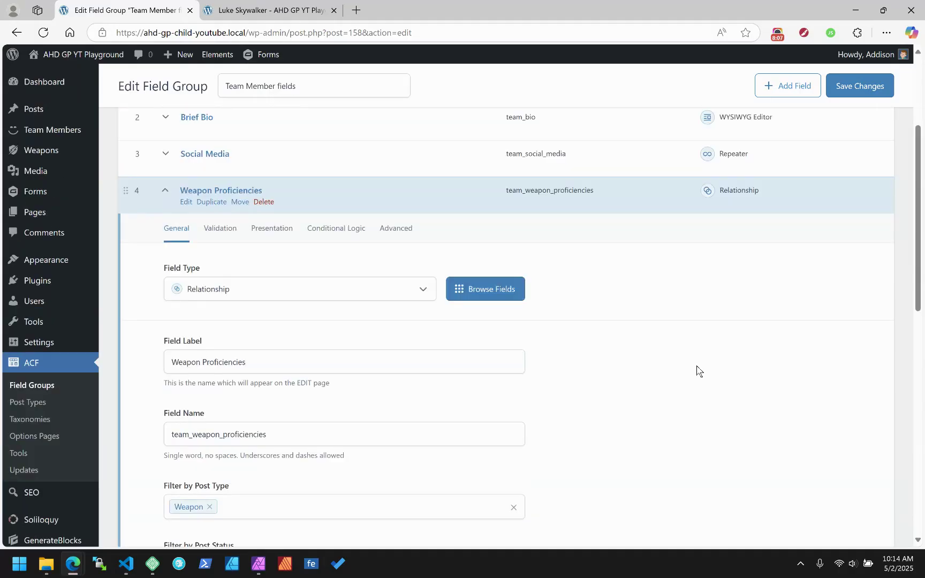
{"action": "left_click", "coordinate": [220, 229]}
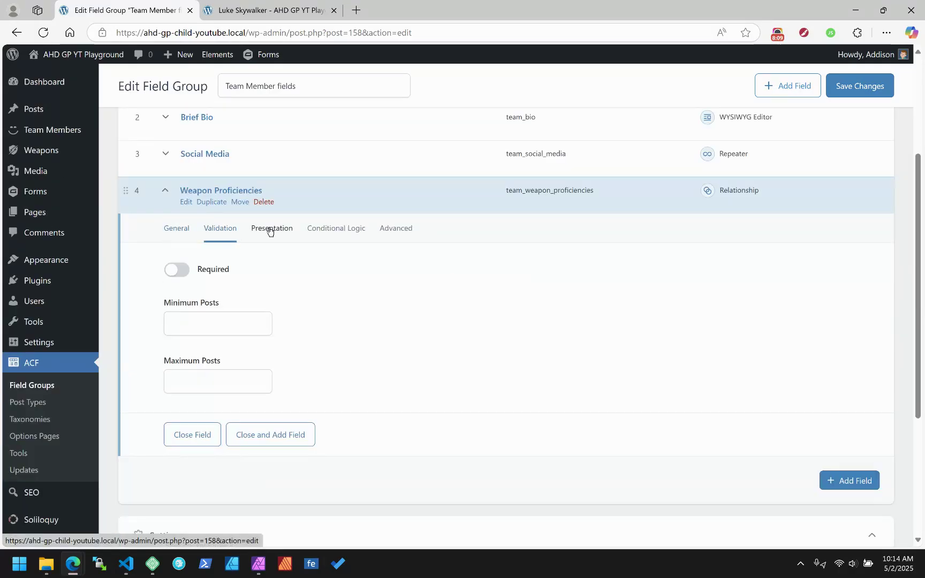
{"action": "left_click", "coordinate": [269, 230]}
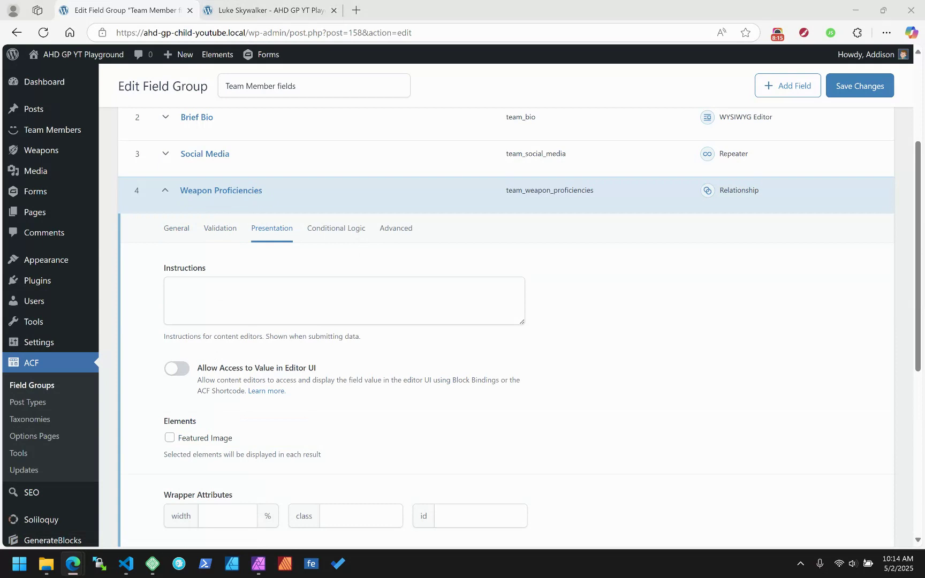
{"action": "left_click", "coordinate": [396, 227]}
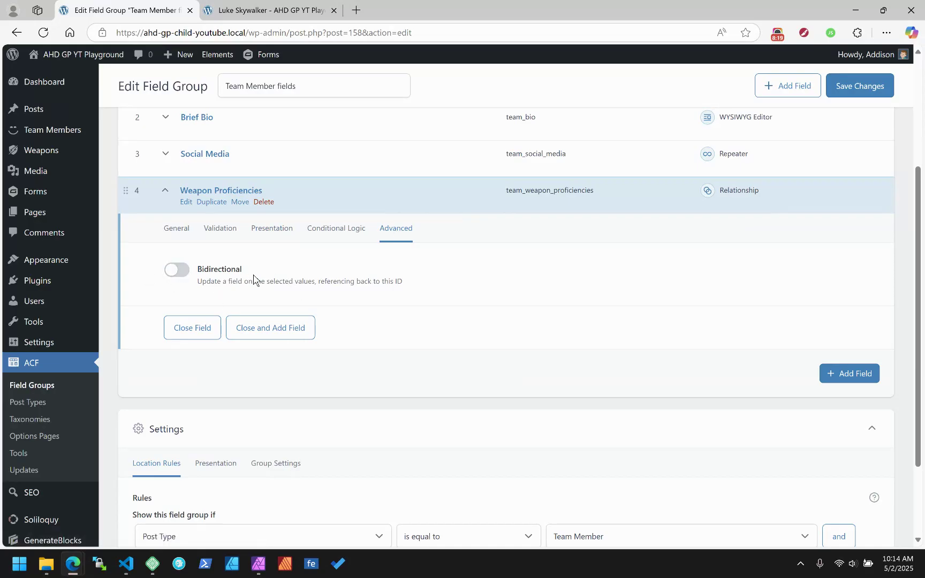
{"action": "left_click", "coordinate": [194, 271]}
{"action": "left_click", "coordinate": [222, 272]}
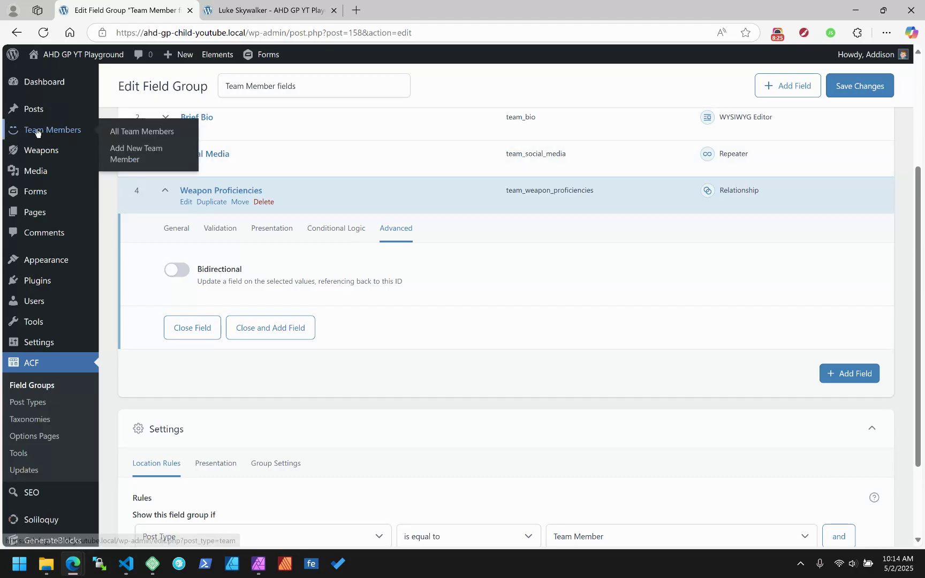
{"action": "mouse_move", "coordinate": [41, 154]}
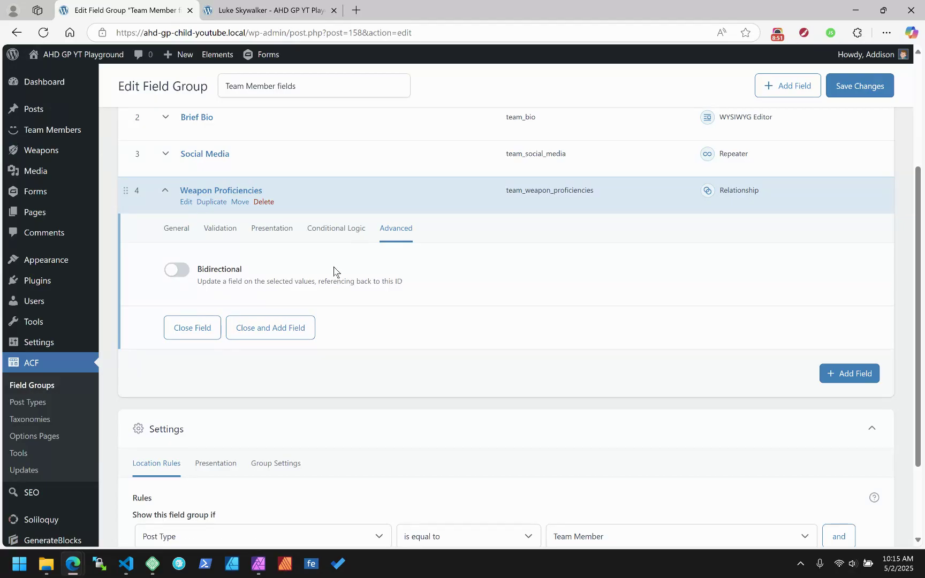
Step: Return to the Weapon Proficiencies field's general settings and save the Team Member fields group
{"action": "left_click", "coordinate": [176, 228]}
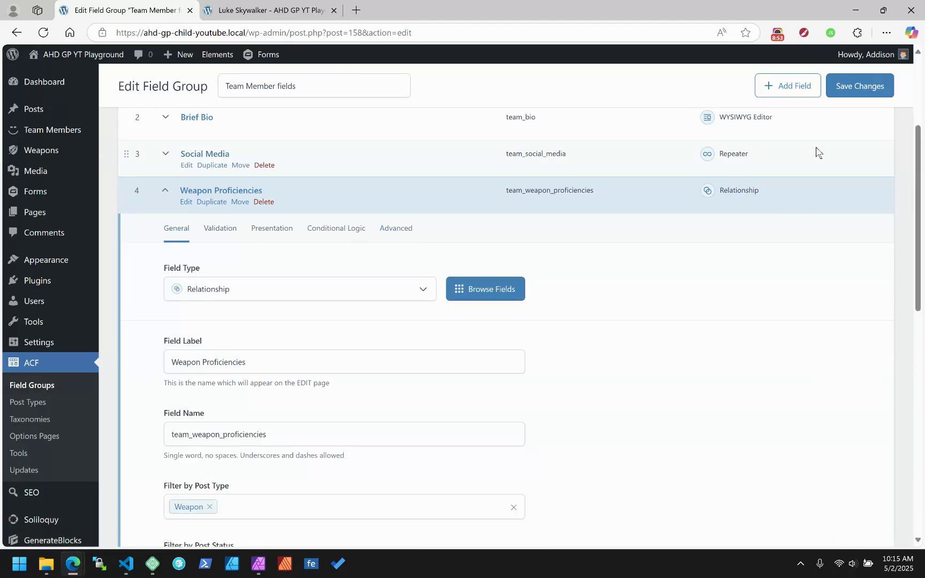
{"action": "left_click", "coordinate": [853, 87]}
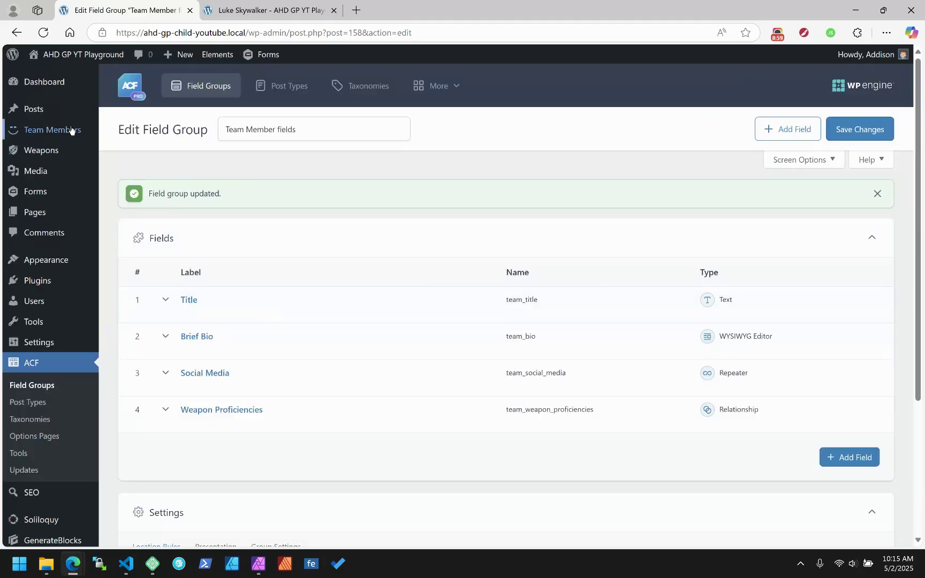
Step: Open the Han Solo team member, search the Weapon Proficiencies for "blaster", add Blaster Pistol, and update the post
{"action": "left_click", "coordinate": [72, 130]}
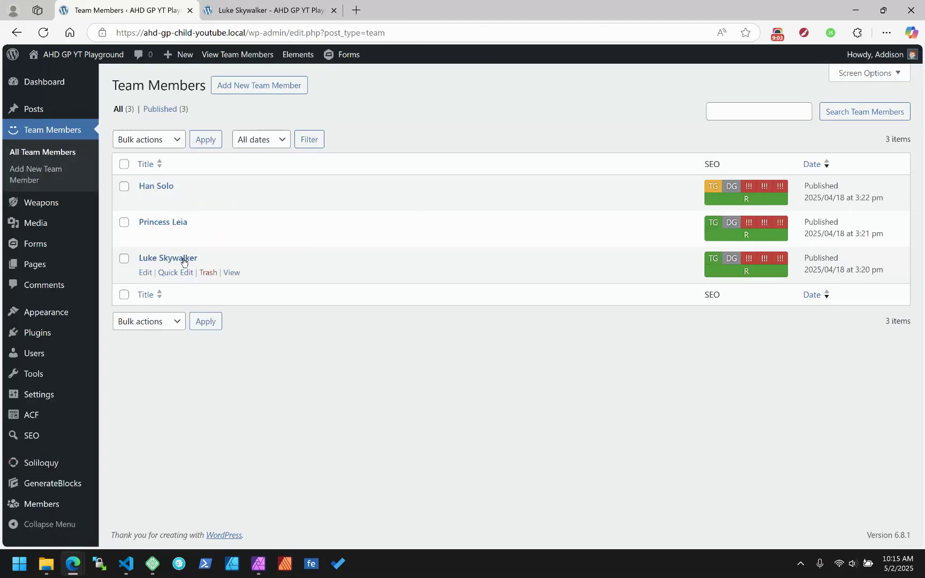
{"action": "left_click", "coordinate": [156, 185]}
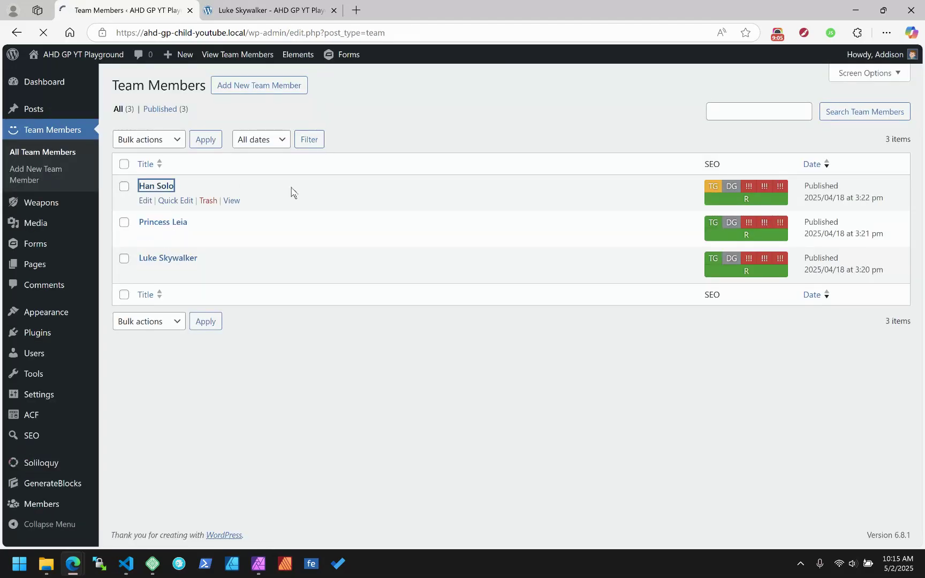
{"action": "scroll", "coordinate": [291, 192], "scroll_direction": "down", "scroll_amount": 7}
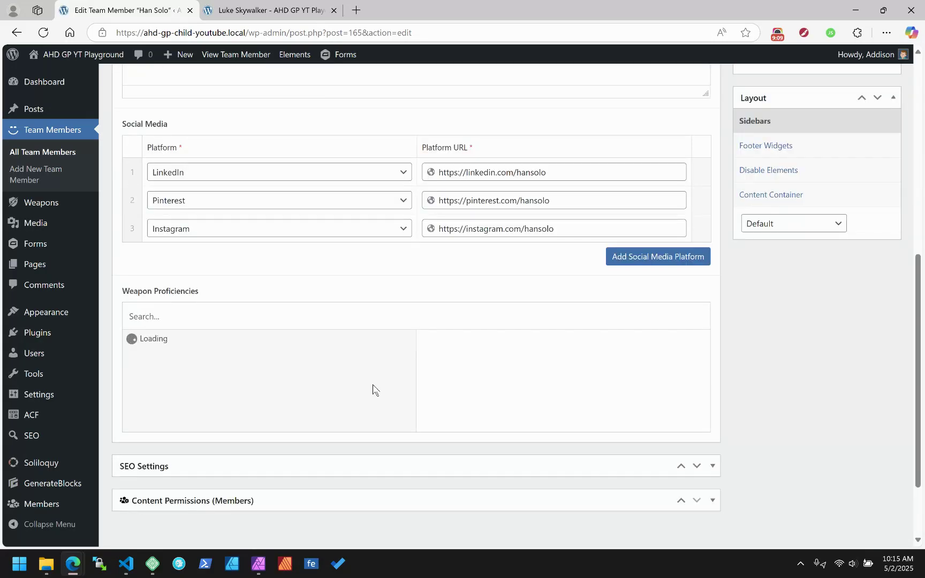
{"action": "left_click", "coordinate": [160, 316]}
{"action": "type", "text": "blaster"}
{"action": "left_click", "coordinate": [199, 343]}
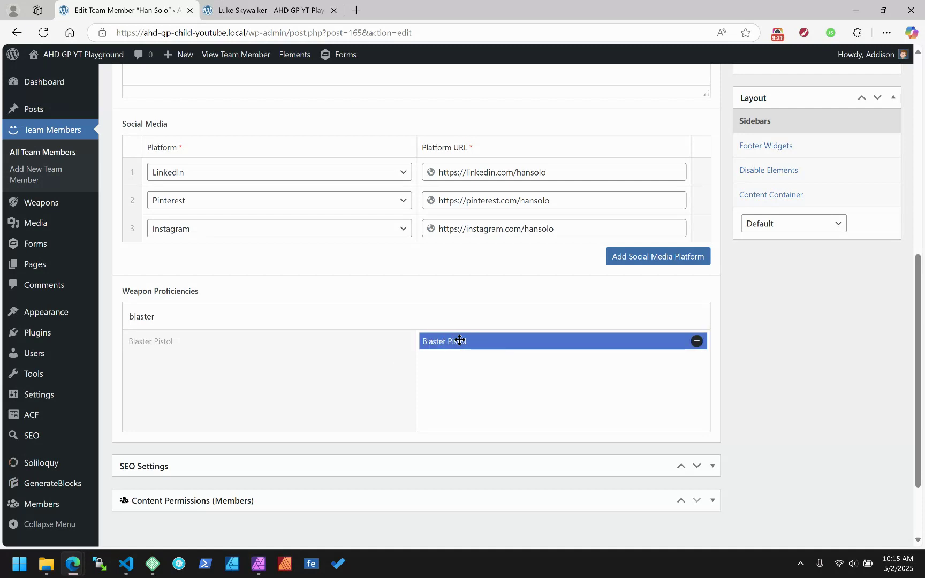
{"action": "scroll", "coordinate": [745, 368], "scroll_direction": "up", "scroll_amount": 8}
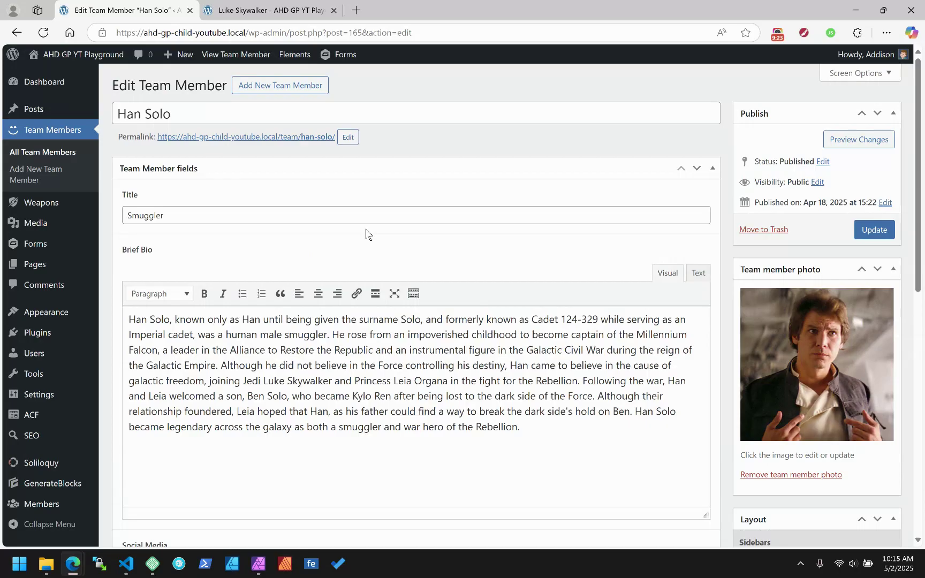
{"action": "left_click", "coordinate": [875, 229]}
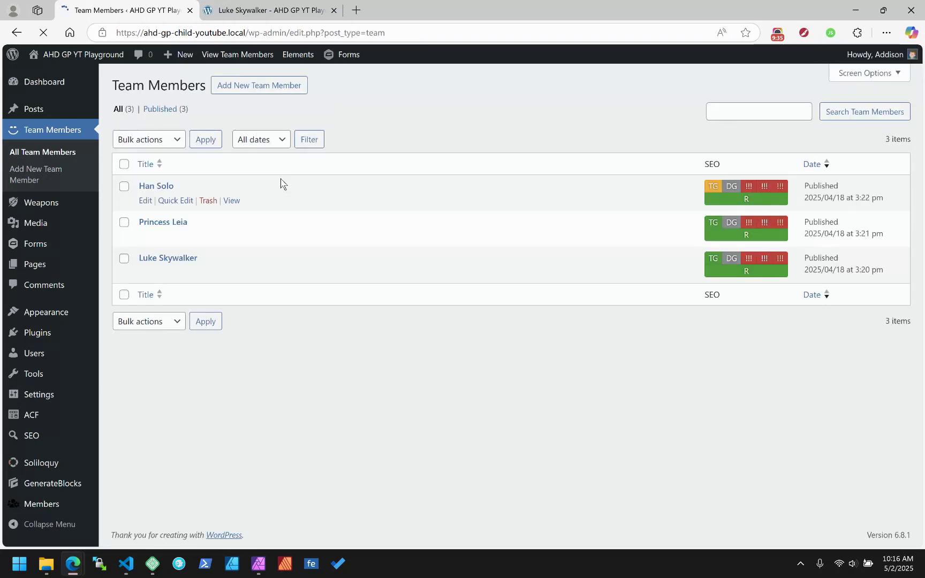
Step: Add Blaster Pistol and Lightsaber to Princess Leia's Weapon Proficiencies, order Lightsaber first, and update the post
{"action": "left_click", "coordinate": [177, 222]}
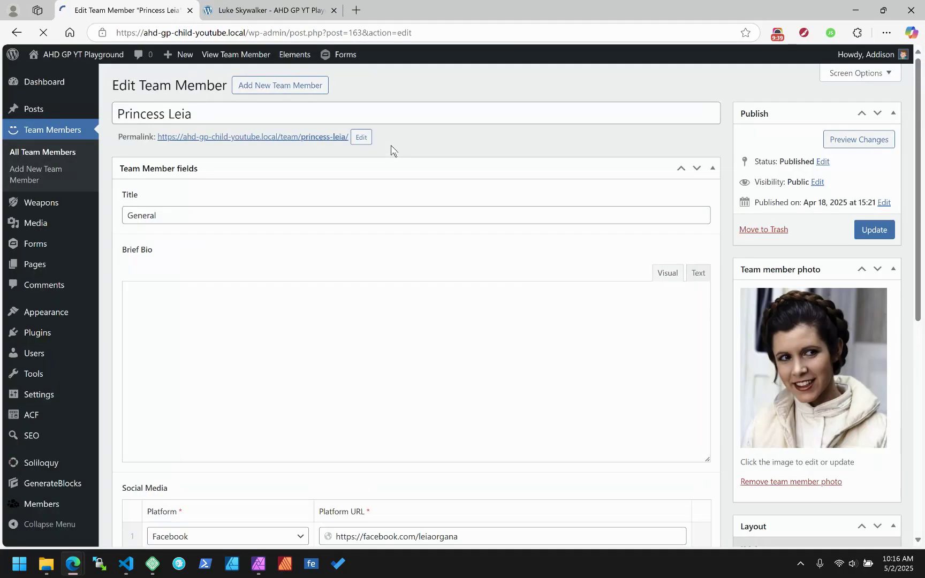
{"action": "scroll", "coordinate": [387, 234], "scroll_direction": "down", "scroll_amount": 5}
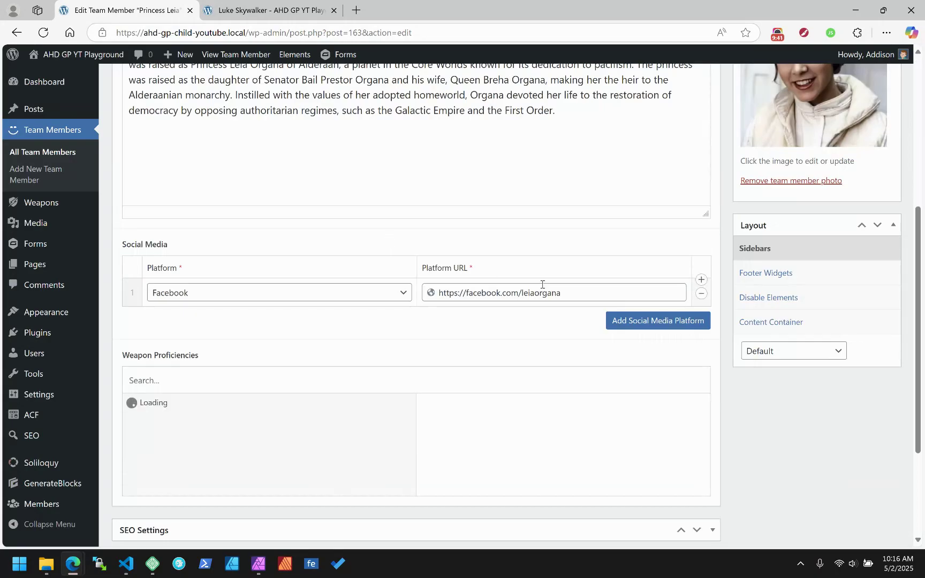
{"action": "scroll", "coordinate": [415, 368], "scroll_direction": "down", "scroll_amount": 2}
{"action": "left_click", "coordinate": [161, 292]}
{"action": "left_click", "coordinate": [153, 304]}
{"action": "left_click_drag", "start_coordinate": [440, 303], "coordinate": [456, 291]}
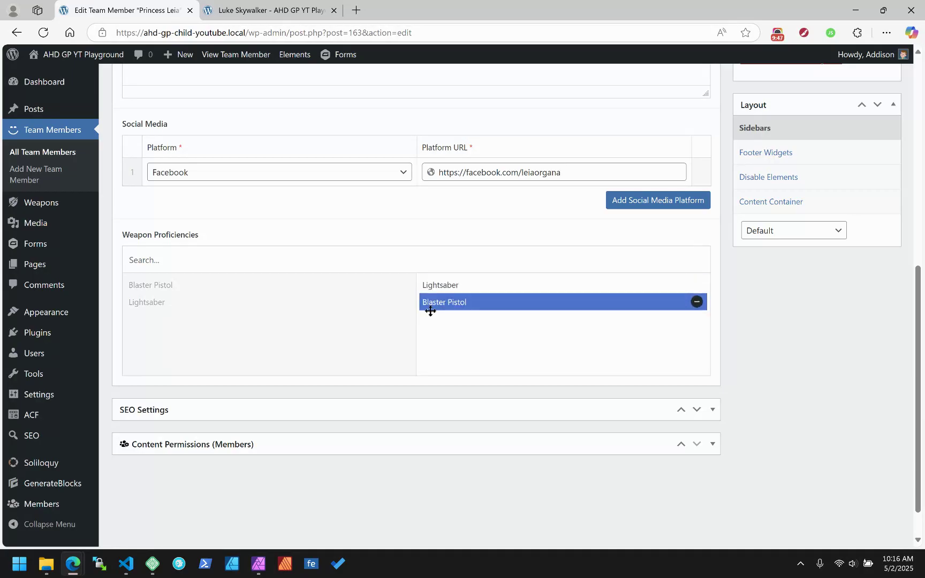
{"action": "scroll", "coordinate": [803, 338], "scroll_direction": "up", "scroll_amount": 7}
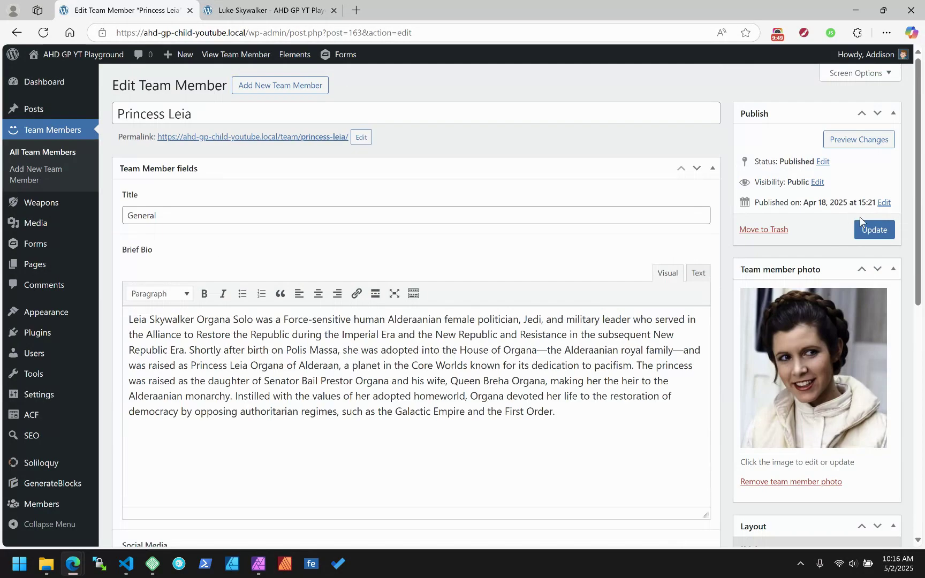
{"action": "left_click", "coordinate": [873, 228]}
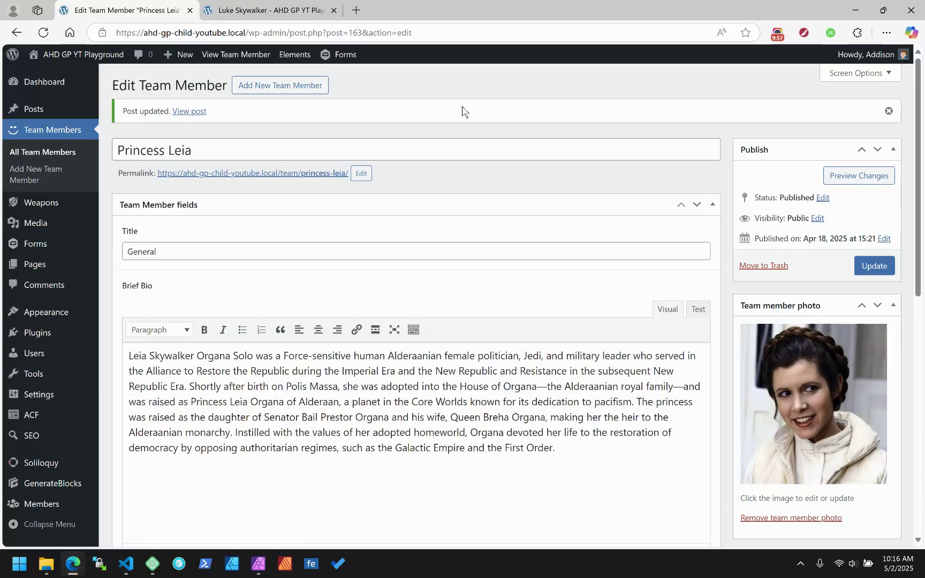
Step: Open the Luke Skywalker team member, add Blaster Pistol and Lightsaber to the Weapon Proficiencies, and update the post
{"action": "left_click", "coordinate": [47, 153]}
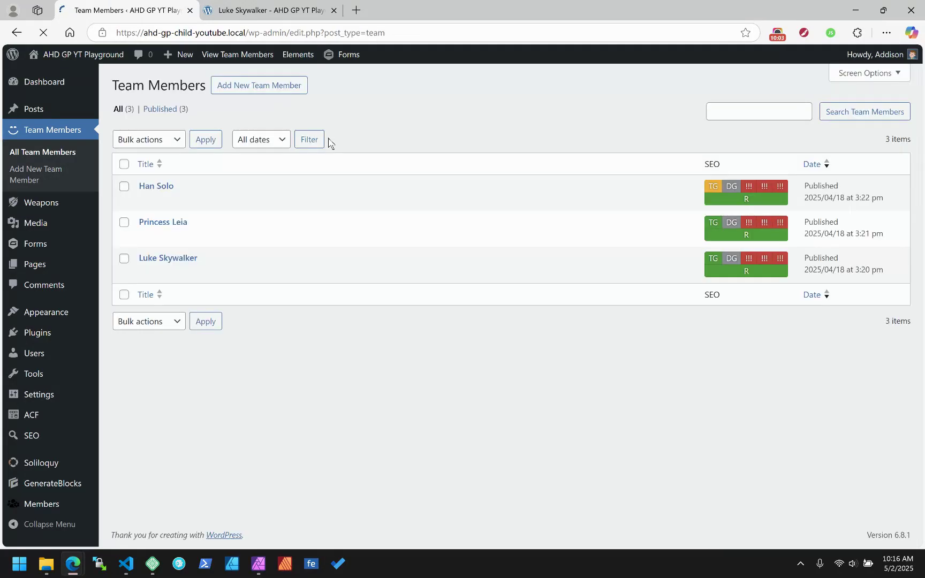
{"action": "left_click", "coordinate": [194, 259]}
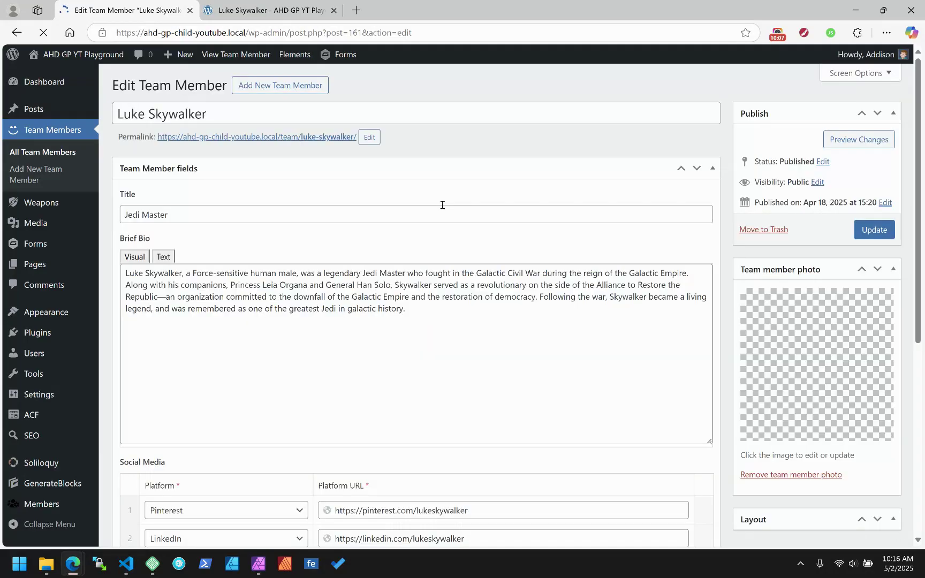
{"action": "scroll", "coordinate": [259, 335], "scroll_direction": "down", "scroll_amount": 3}
{"action": "scroll", "coordinate": [258, 335], "scroll_direction": "down", "scroll_amount": 1}
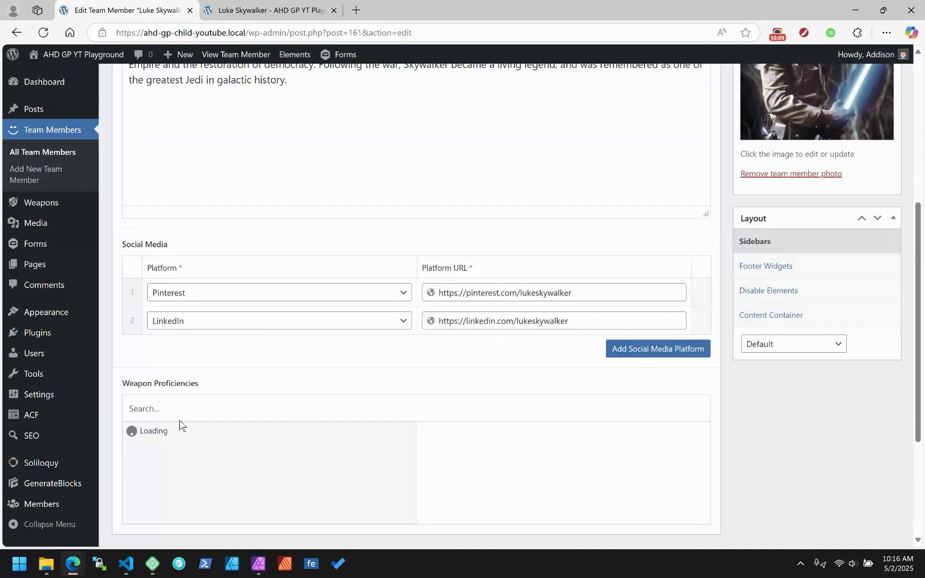
{"action": "left_click", "coordinate": [147, 453]}
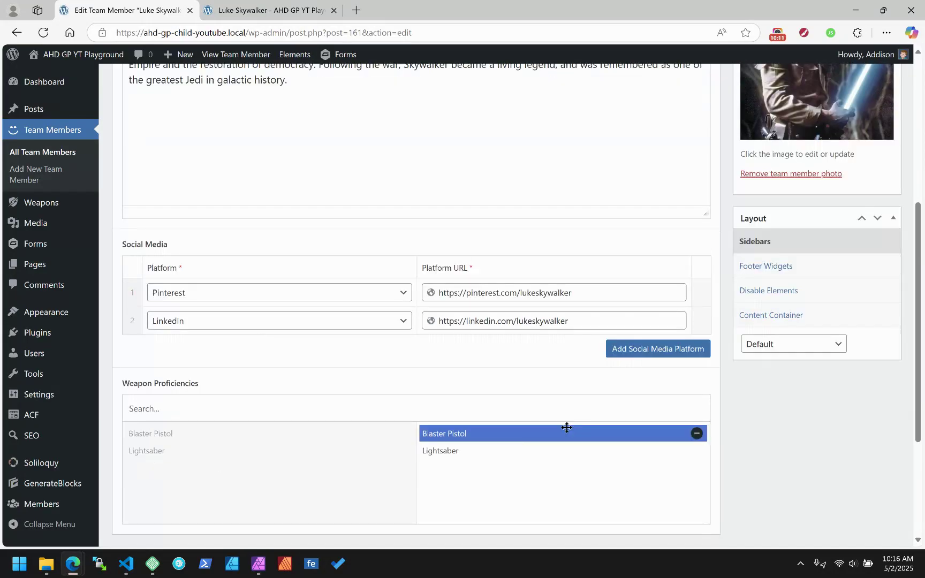
{"action": "scroll", "coordinate": [855, 456], "scroll_direction": "up", "scroll_amount": 5}
{"action": "left_click", "coordinate": [875, 230]}
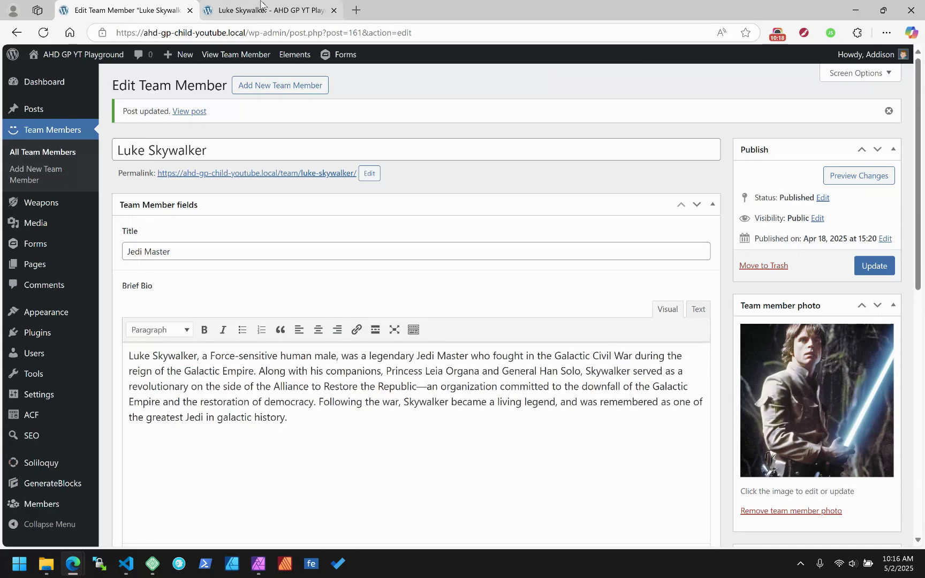
Step: Reload Luke Skywalker's public bio page to check its current output, and return to the post editor
{"action": "left_click", "coordinate": [261, 4]}
{"action": "left_click", "coordinate": [43, 32]}
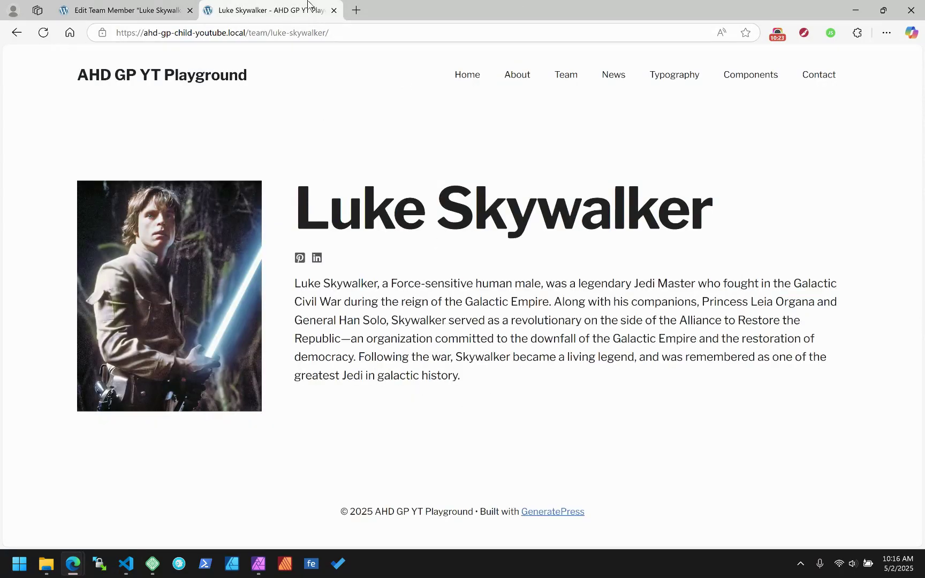
{"action": "left_click", "coordinate": [148, 8]}
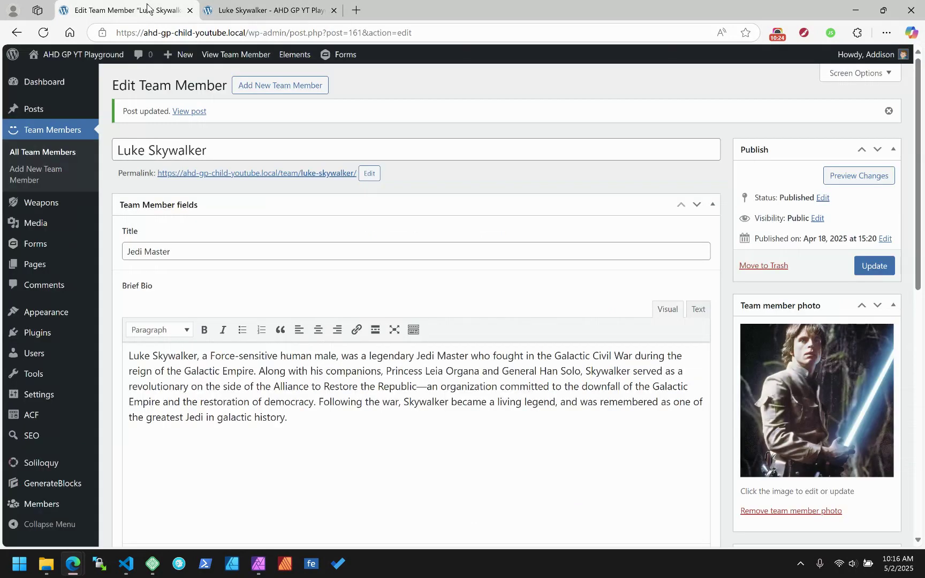
Step: Open the Team Member Single Template element for editing
{"action": "left_click", "coordinate": [293, 59]}
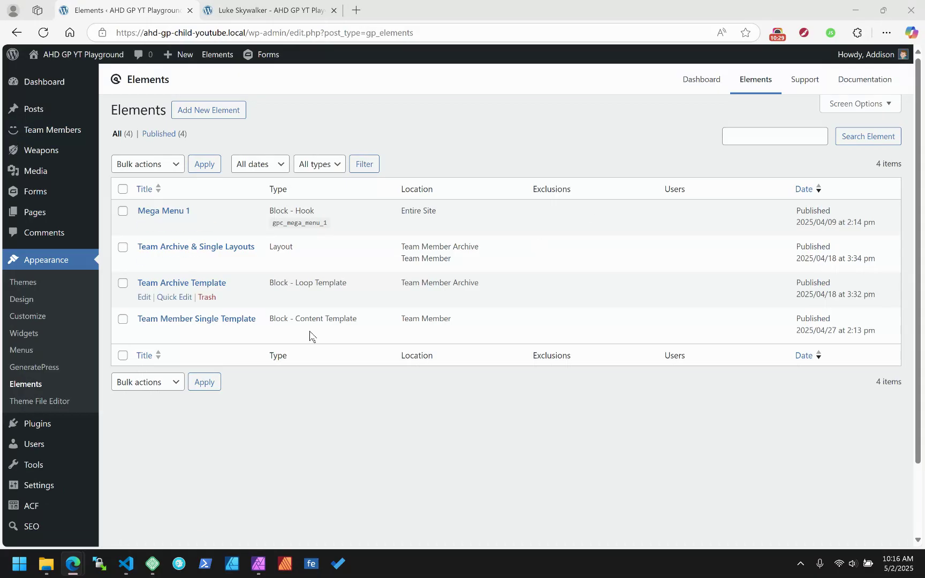
{"action": "left_click", "coordinate": [196, 319]}
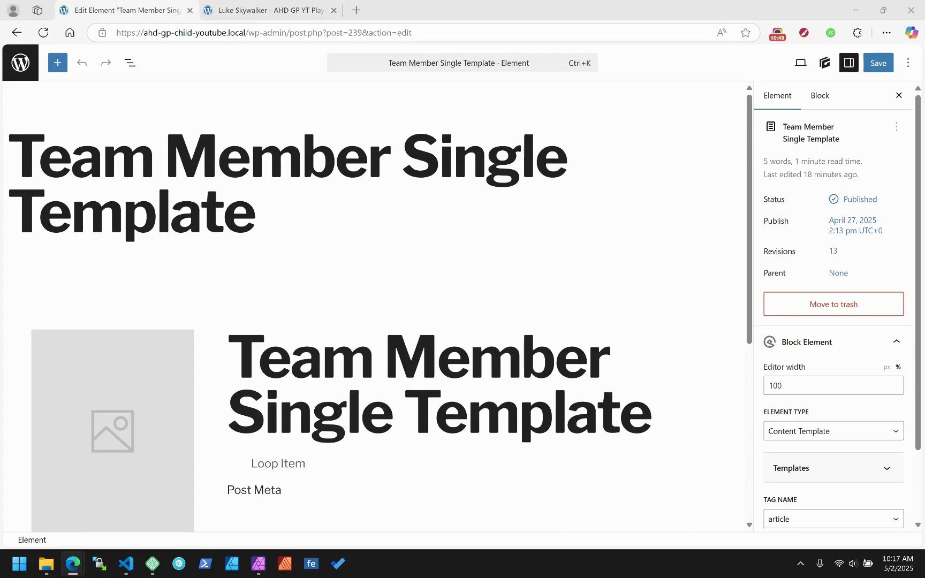
Step: Expand the template's block structure to its Team Image and Team Info containers and compare it with the public Luke Skywalker bio page
{"action": "left_click", "coordinate": [132, 63]}
{"action": "left_click", "coordinate": [11, 124]}
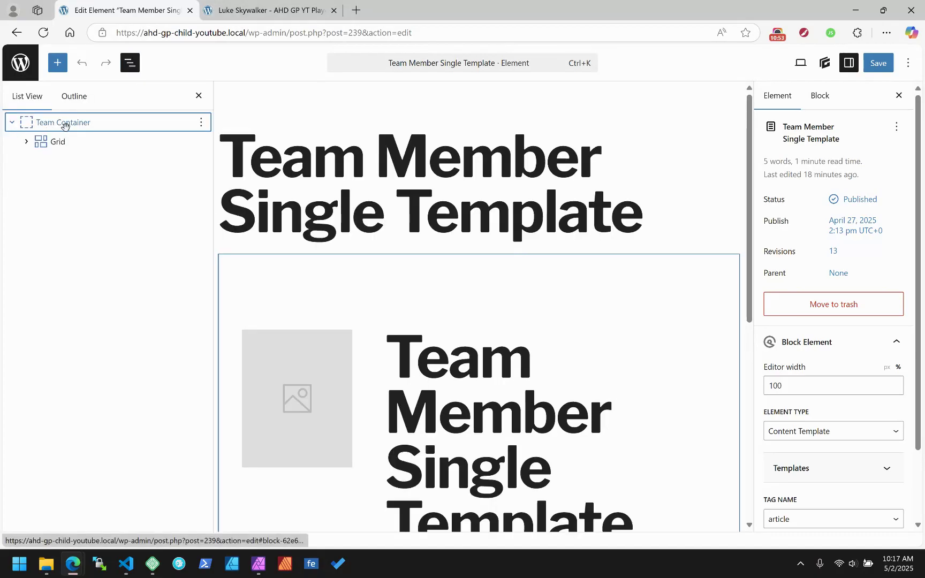
{"action": "left_click", "coordinate": [26, 142]}
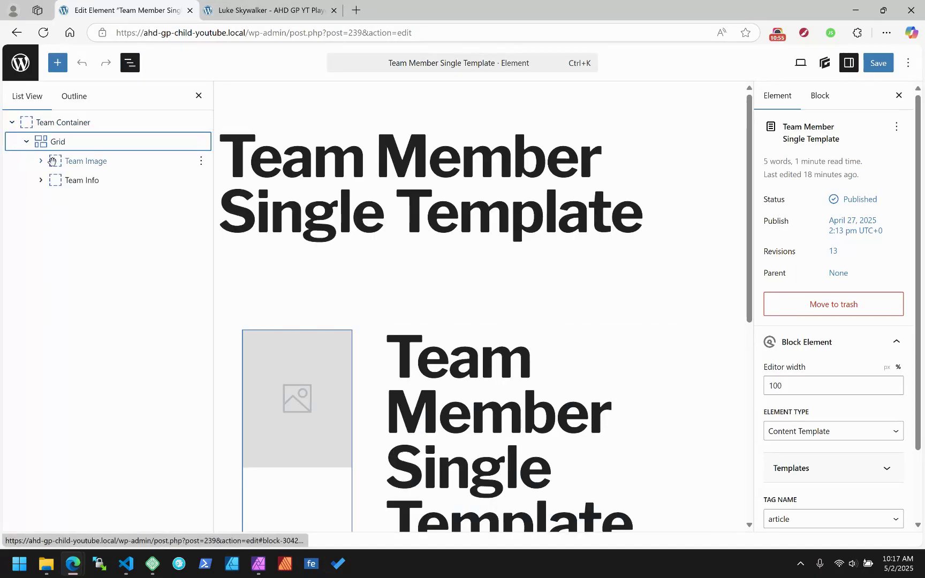
{"action": "left_click", "coordinate": [42, 162]}
{"action": "left_click", "coordinate": [41, 162]}
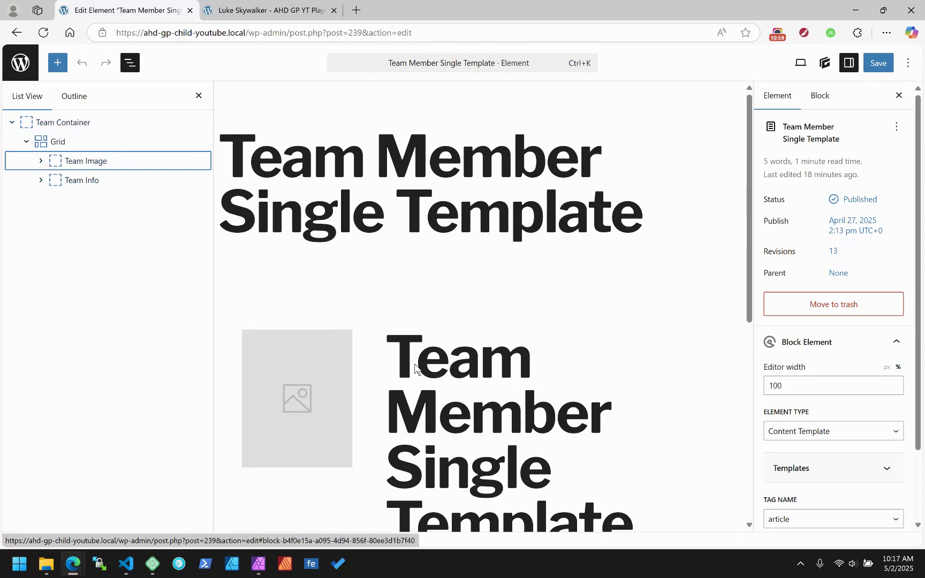
{"action": "scroll", "coordinate": [416, 370], "scroll_direction": "down", "scroll_amount": 2}
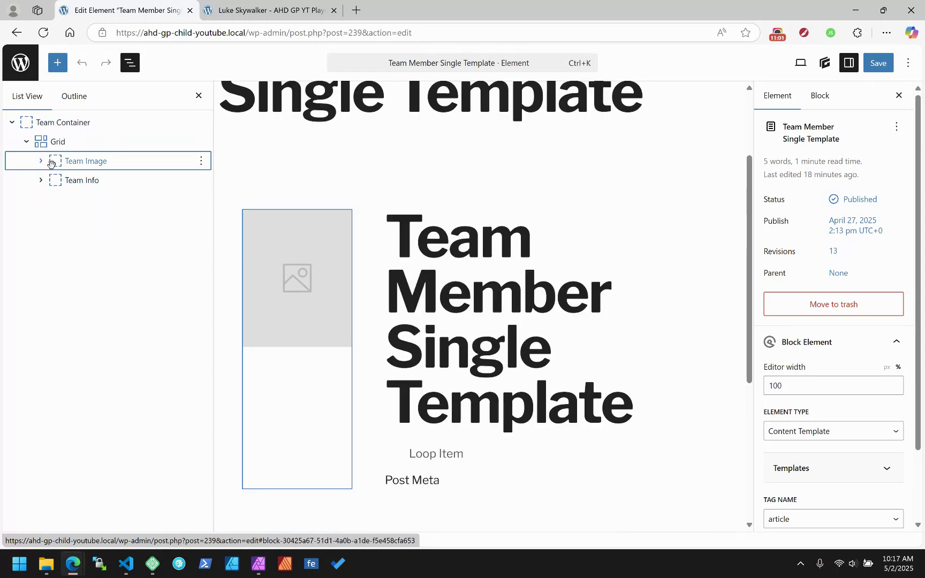
{"action": "left_click", "coordinate": [261, 12]}
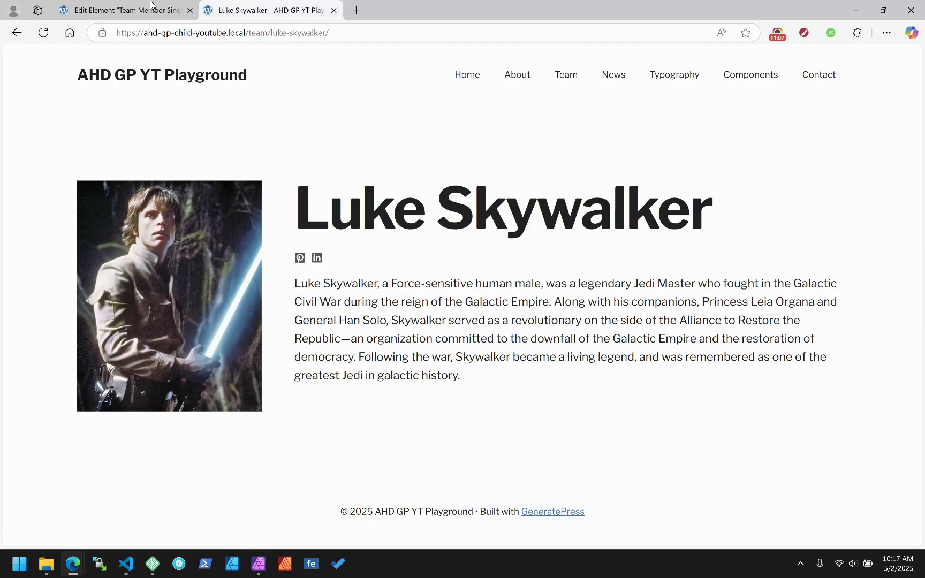
{"action": "left_click", "coordinate": [174, 18]}
Step: Add a Headline block after the team_bio text inside the Team Info container
{"action": "left_click", "coordinate": [41, 181]}
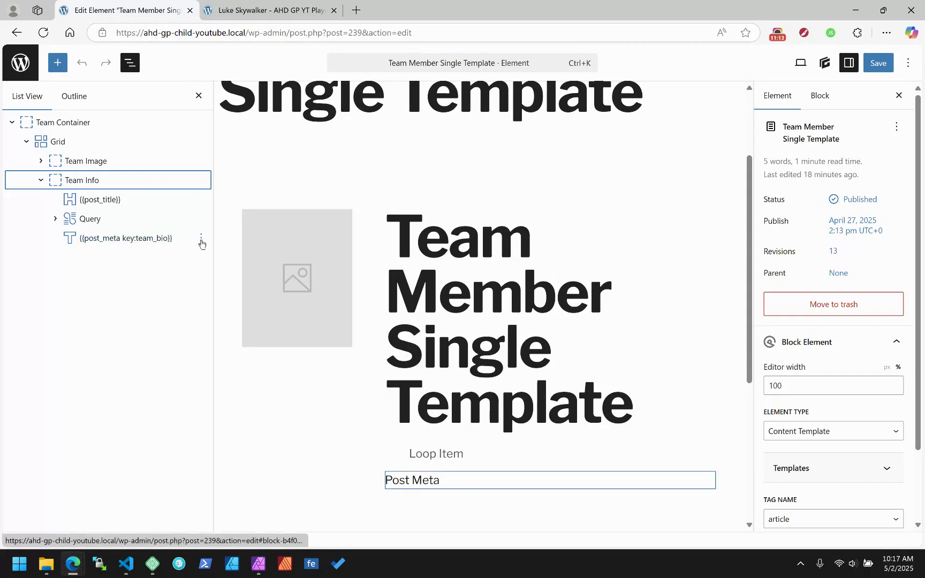
{"action": "left_click", "coordinate": [201, 238]}
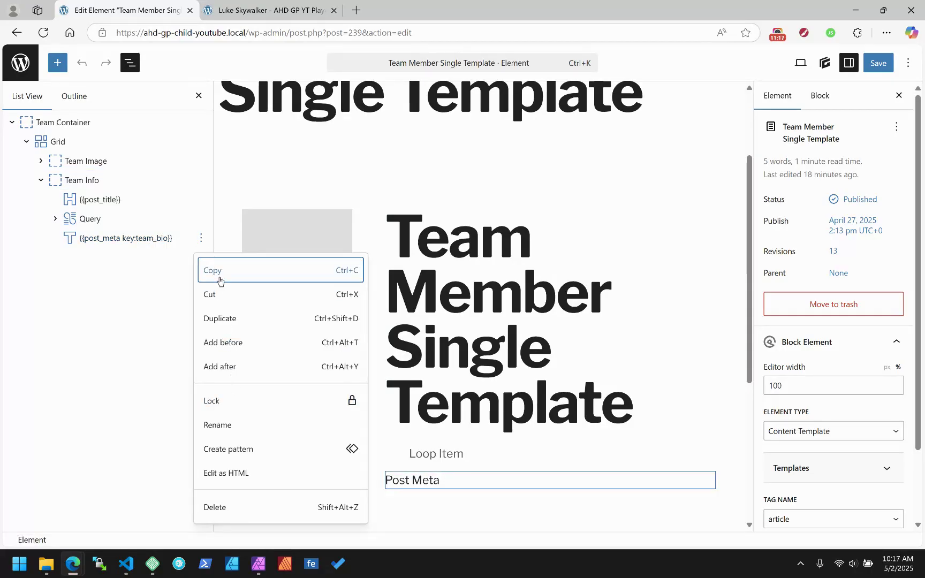
{"action": "left_click", "coordinate": [227, 368]}
{"action": "type", "text": "/"}
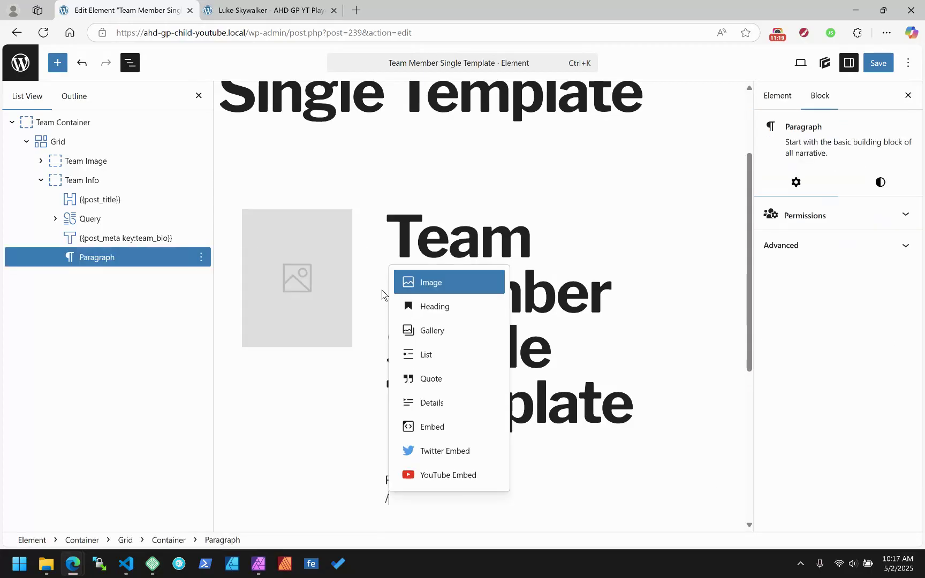
{"action": "type", "text": "hea"}
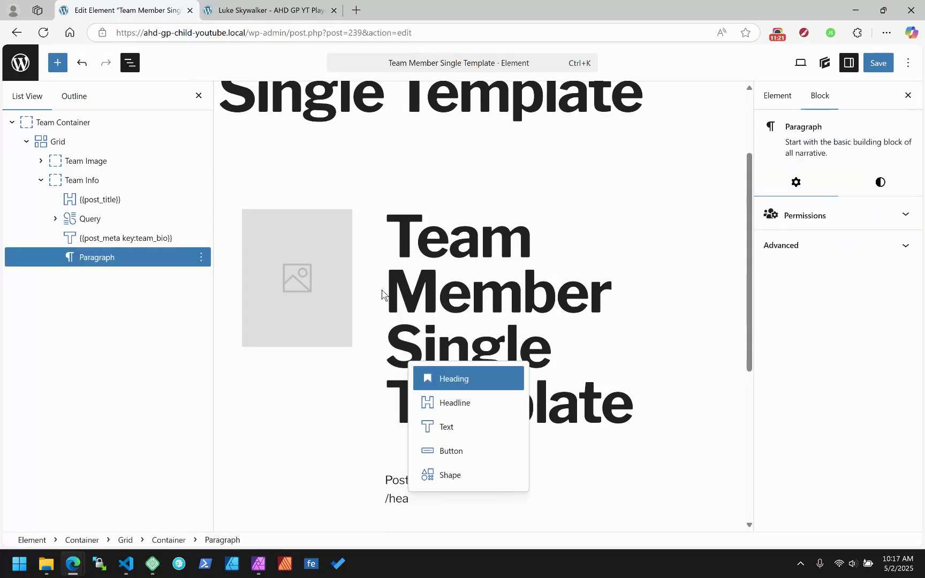
{"action": "key", "text": "Down"}
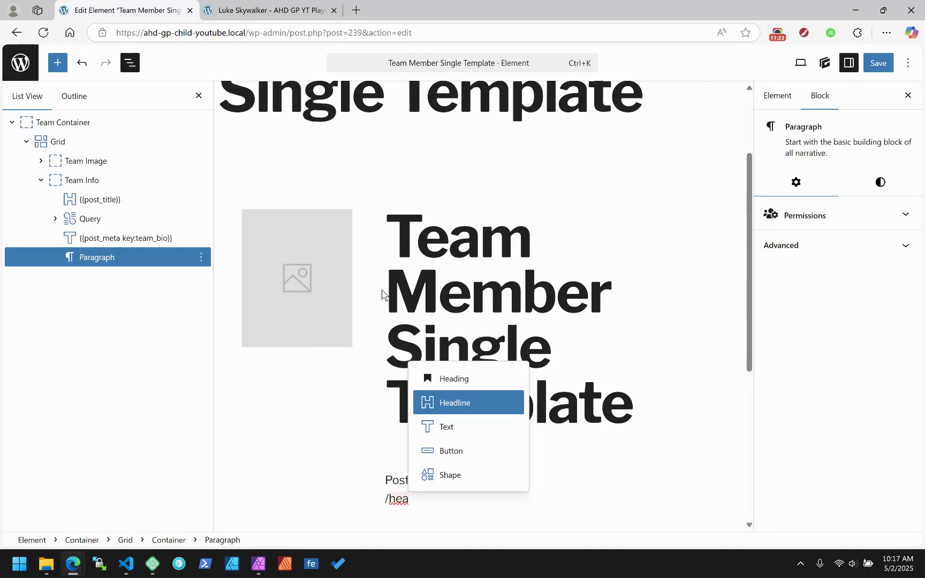
{"action": "key", "text": "Return"}
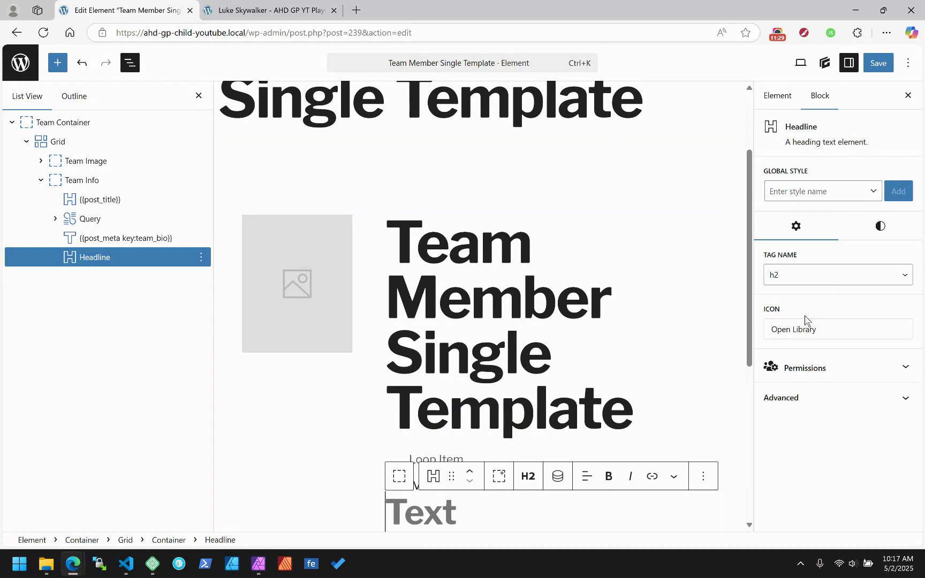
Step: Insert the lightning bolt icon from the General icon library into the new headline
{"action": "left_click", "coordinate": [889, 230]}
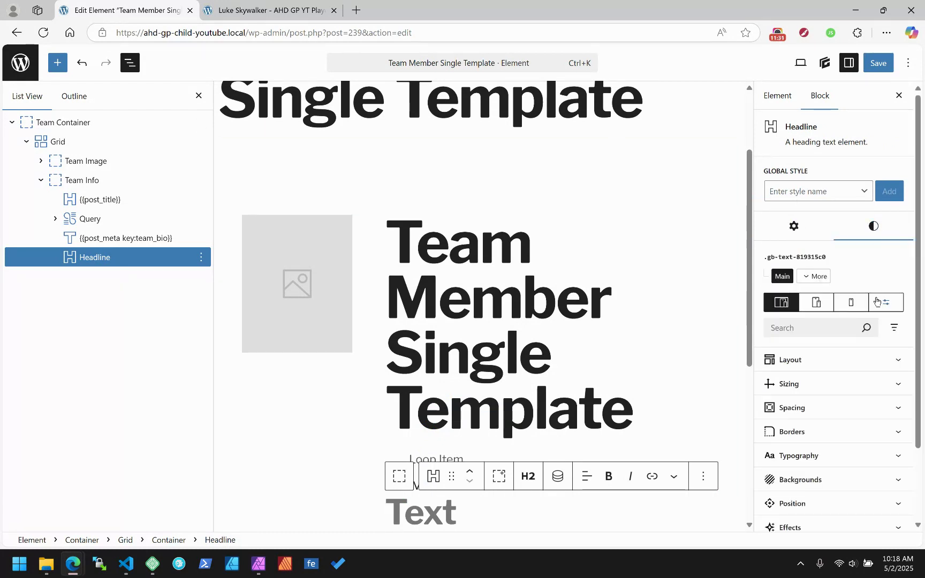
{"action": "left_click", "coordinate": [794, 228]}
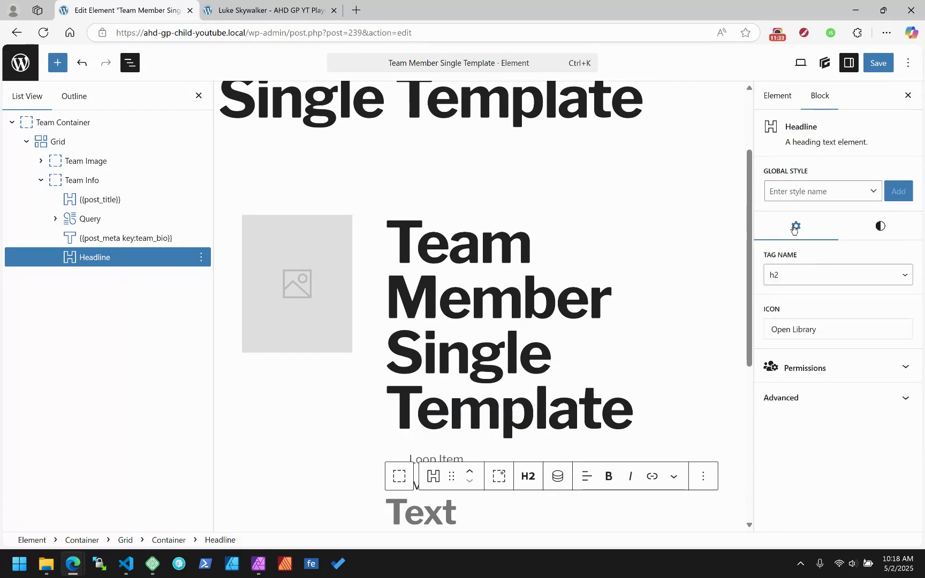
{"action": "left_click", "coordinate": [838, 335]}
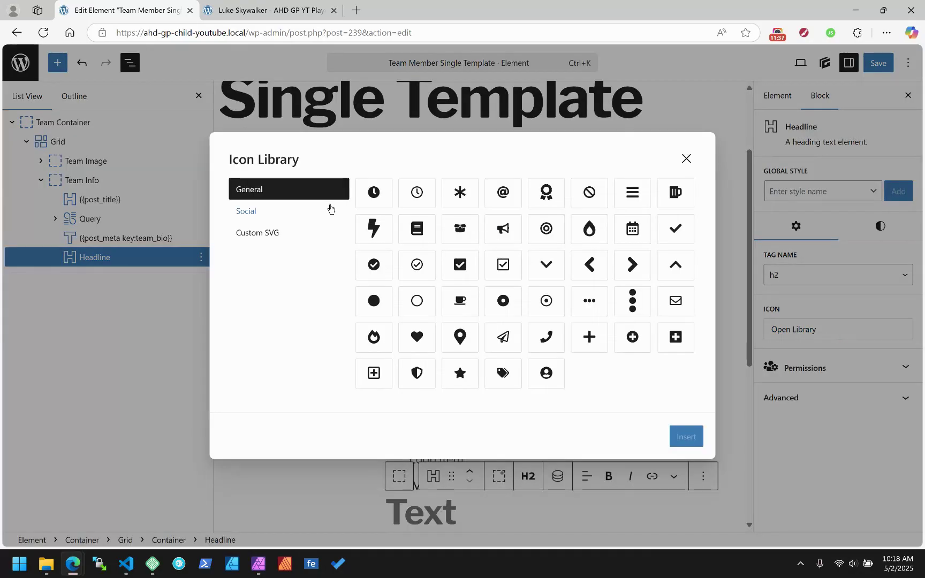
{"action": "left_click", "coordinate": [372, 225]}
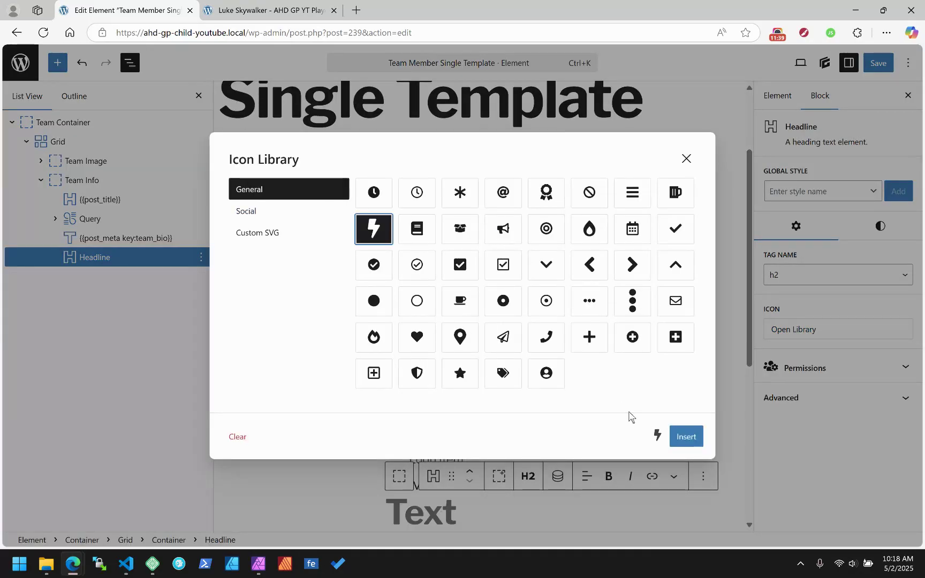
{"action": "left_click", "coordinate": [693, 441]}
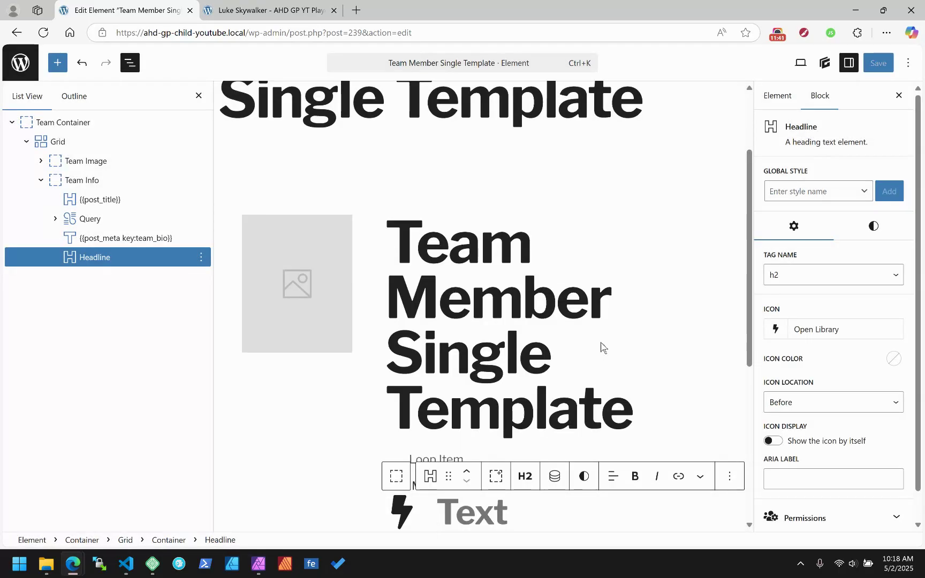
Step: Enter "Weapon Proficiencies" as the headline text, correcting its spelling with the suggested word
{"action": "type", "text": "Wea"}
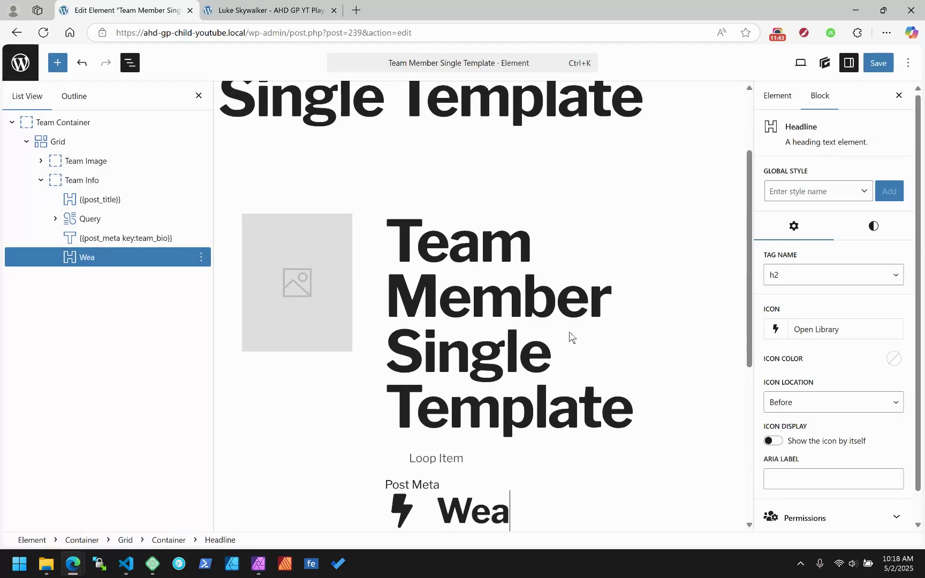
{"action": "type", "text": "pon Proficient"}
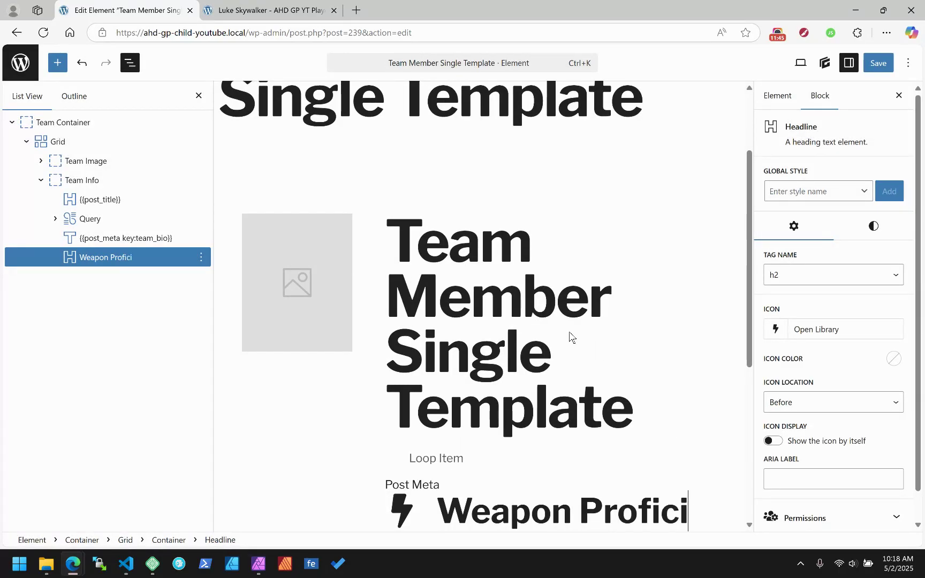
{"action": "key", "text": "BackSpace"}
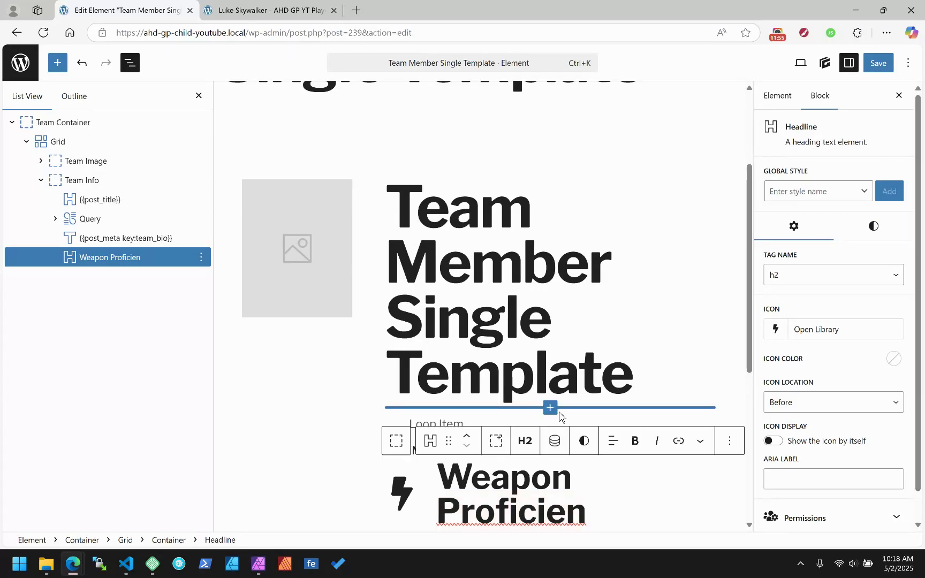
{"action": "key", "text": "Left"}
{"action": "key", "text": "Left"}
{"action": "key", "text": "BackSpace"}
{"action": "key", "text": "Right"}
{"action": "key", "text": "Right"}
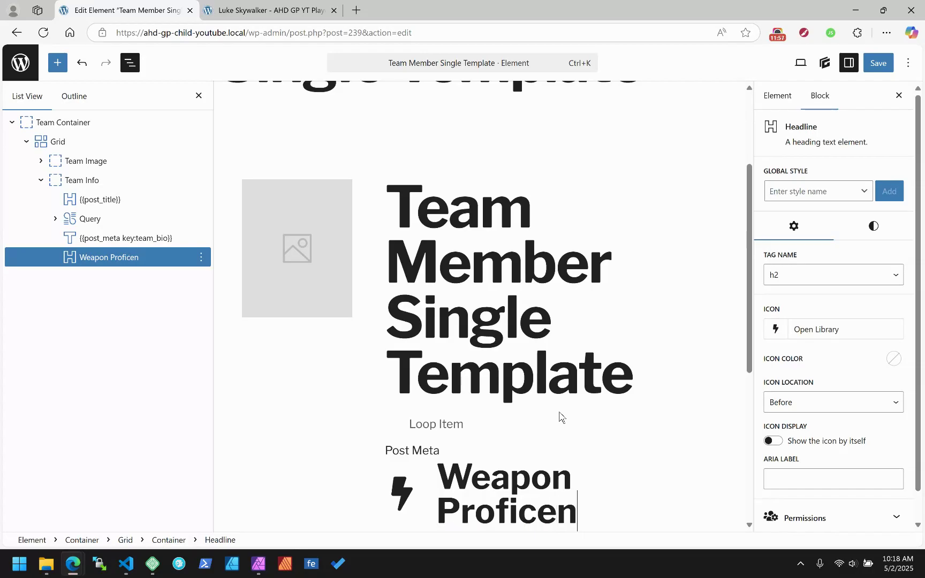
{"action": "type", "text": "cies"}
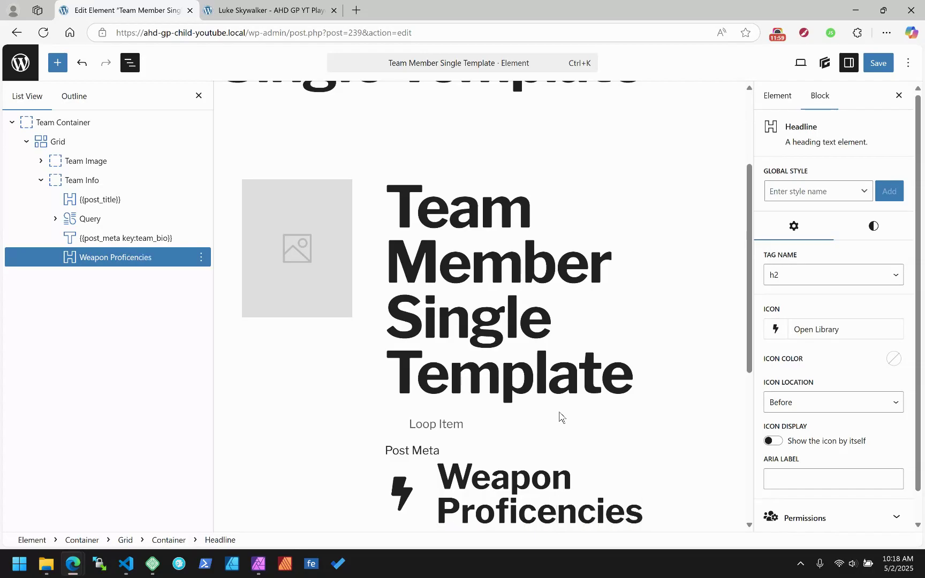
{"action": "left_click", "coordinate": [523, 496]}
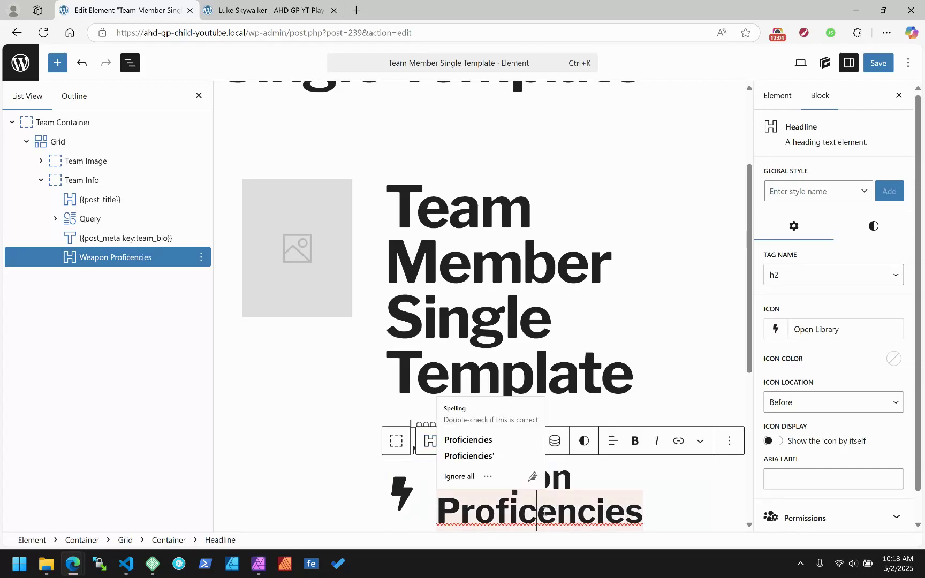
{"action": "left_click", "coordinate": [474, 442]}
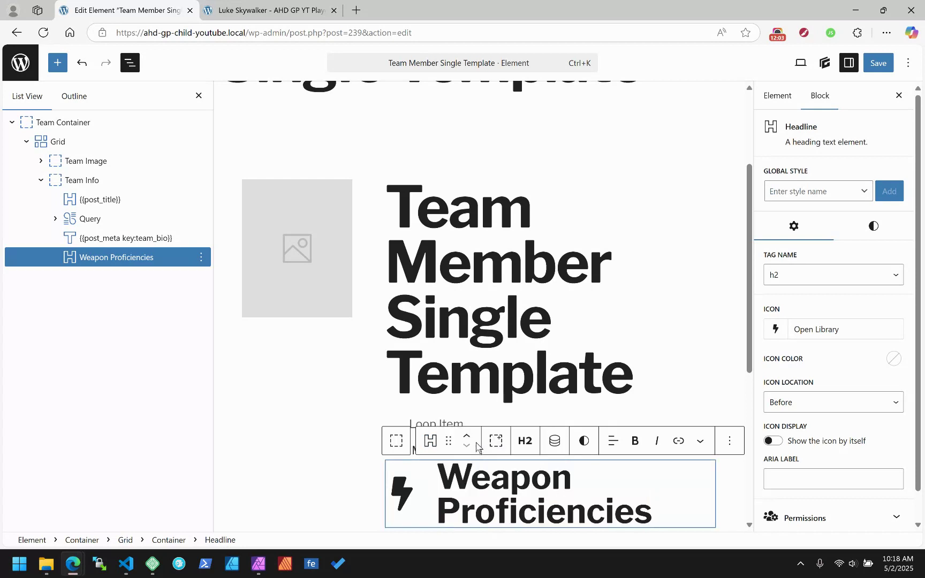
Step: Set the Weapon Proficiencies headline's top margin to 2 rem
{"action": "scroll", "coordinate": [515, 228], "scroll_direction": "down", "scroll_amount": 4}
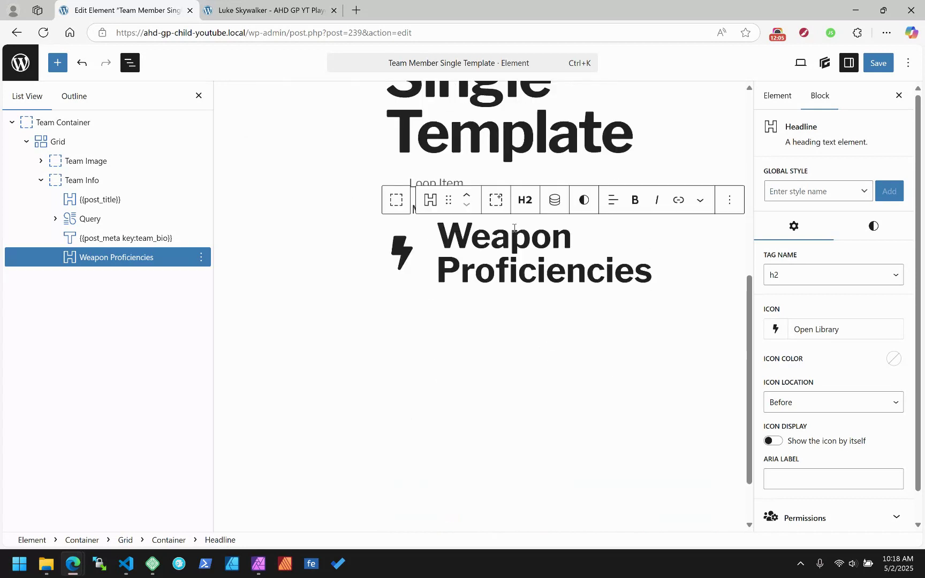
{"action": "left_click", "coordinate": [99, 263]}
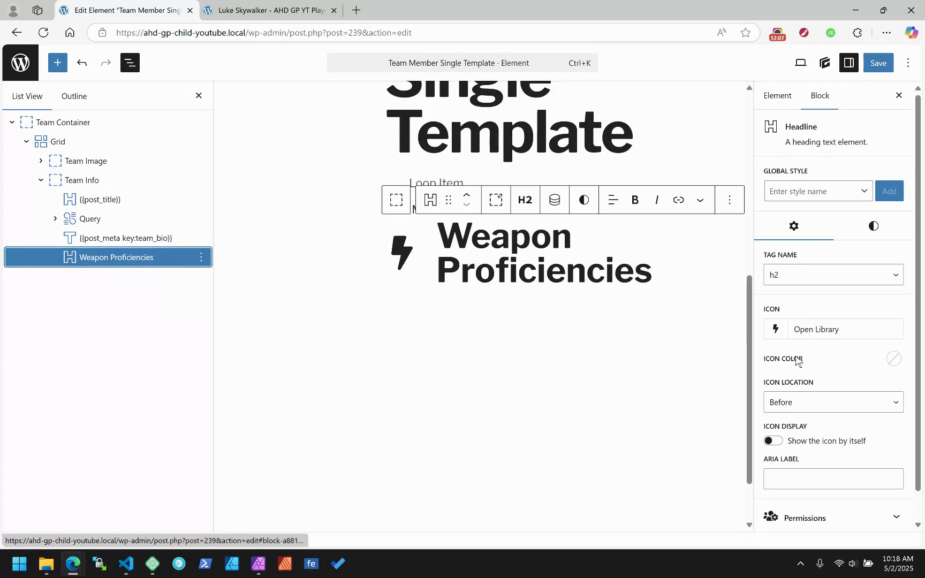
{"action": "left_click", "coordinate": [874, 228]}
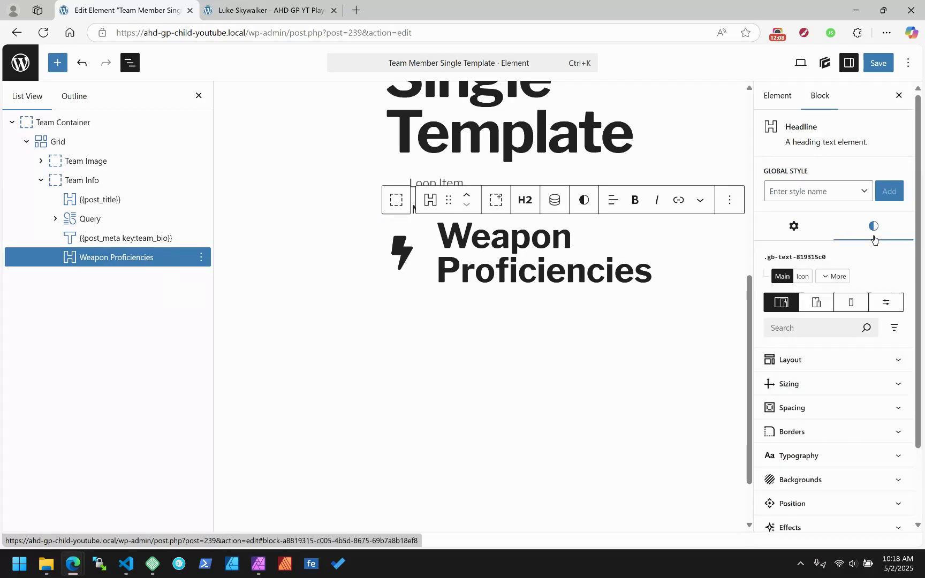
{"action": "left_click", "coordinate": [808, 387]}
{"action": "left_click", "coordinate": [789, 385]}
{"action": "left_click", "coordinate": [787, 411]}
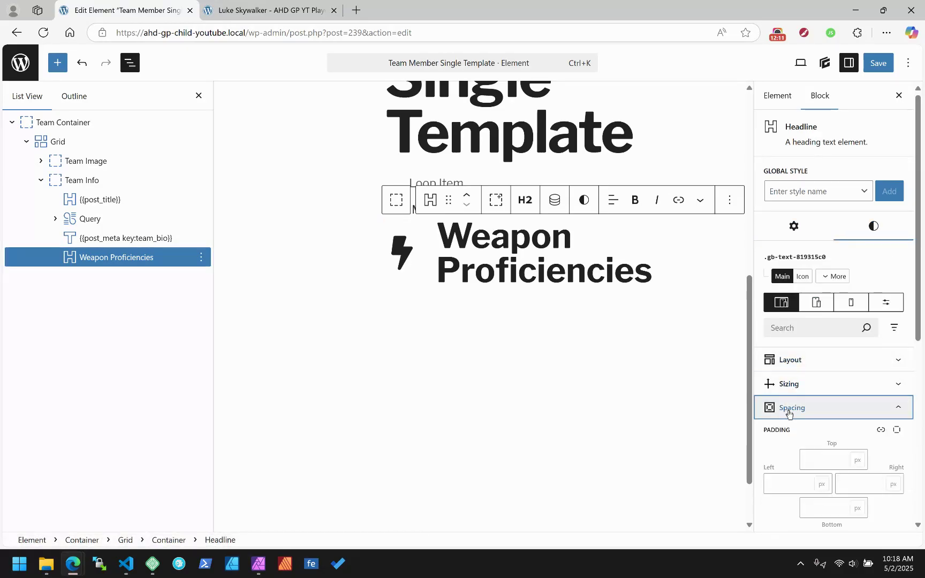
{"action": "scroll", "coordinate": [820, 425], "scroll_direction": "down", "scroll_amount": 1}
{"action": "scroll", "coordinate": [812, 421], "scroll_direction": "down", "scroll_amount": 2}
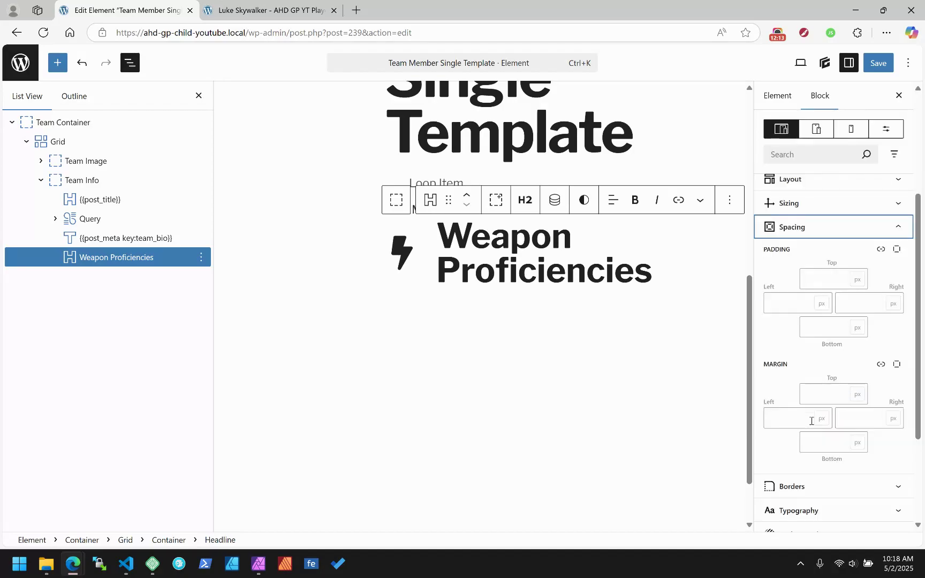
{"action": "left_click", "coordinate": [823, 386]}
{"action": "type", "text": "2rem"}
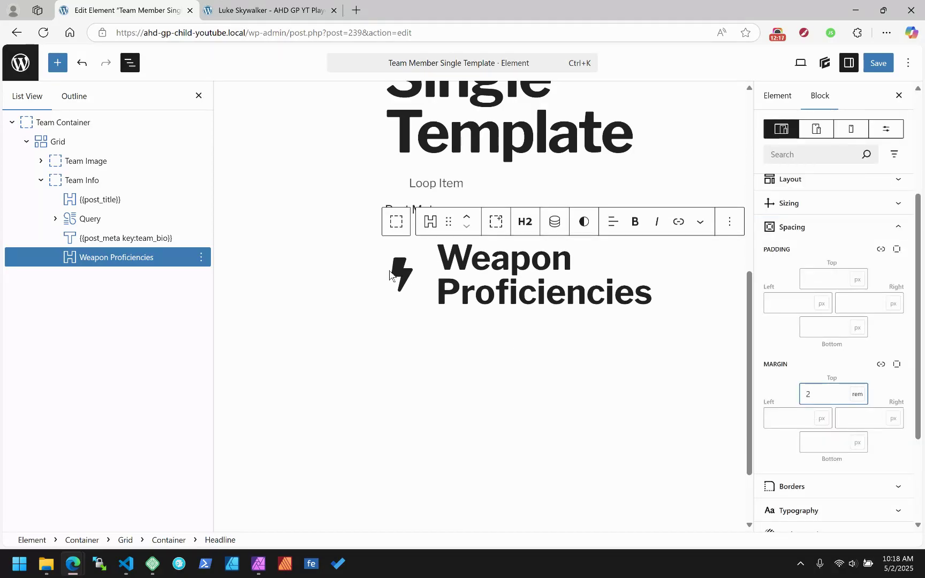
{"action": "left_click", "coordinate": [490, 268]}
Step: Set the headline's flex column gap to 0.25 em to tighten the space between icon and text, and save the template
{"action": "scroll", "coordinate": [803, 205], "scroll_direction": "up", "scroll_amount": 1}
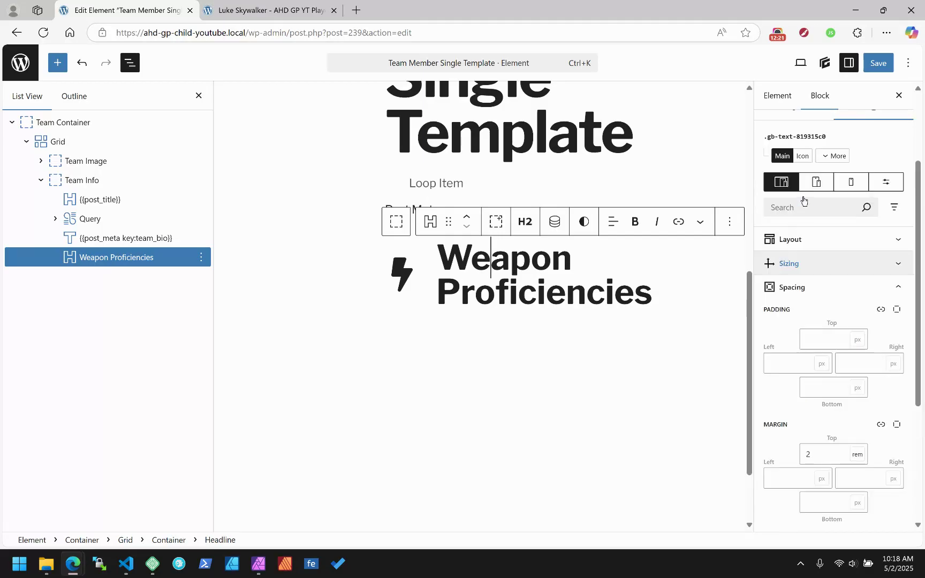
{"action": "left_click", "coordinate": [797, 249]}
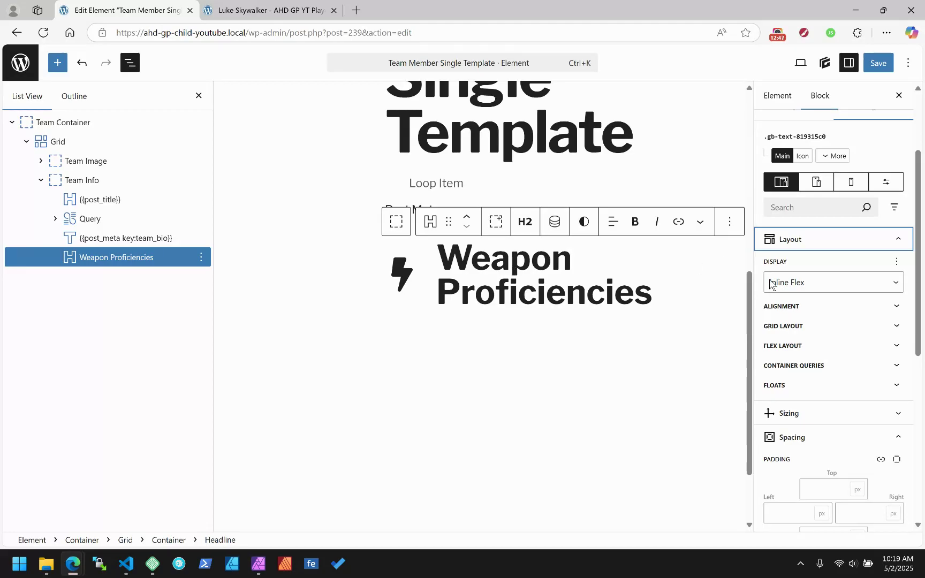
{"action": "left_click", "coordinate": [788, 345]}
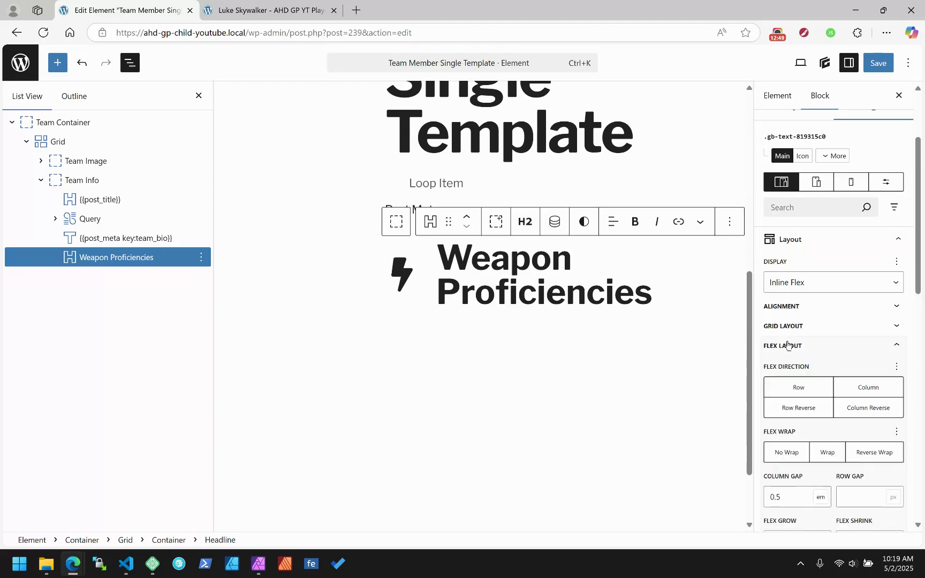
{"action": "scroll", "coordinate": [788, 345], "scroll_direction": "down", "scroll_amount": 2}
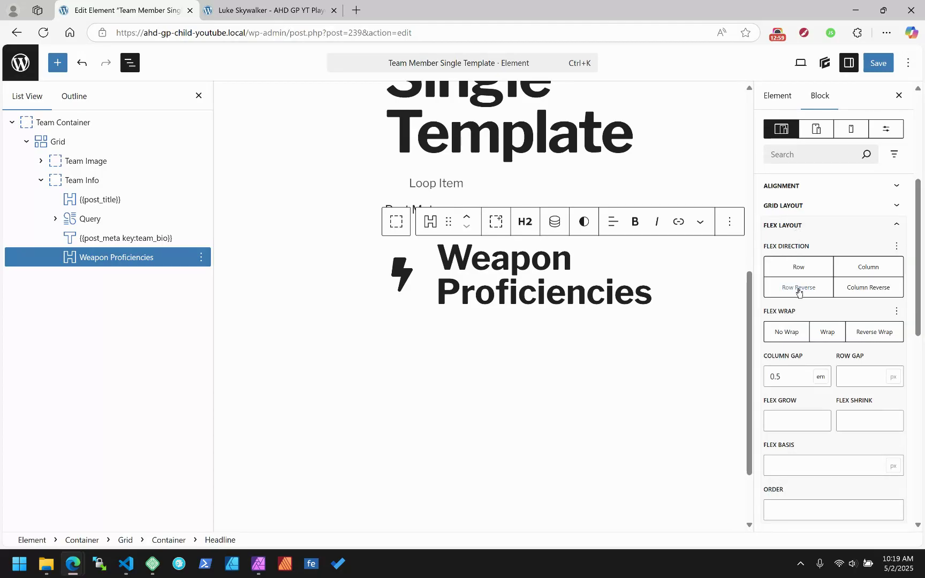
{"action": "left_click", "coordinate": [797, 377]}
{"action": "type", "text": "2"}
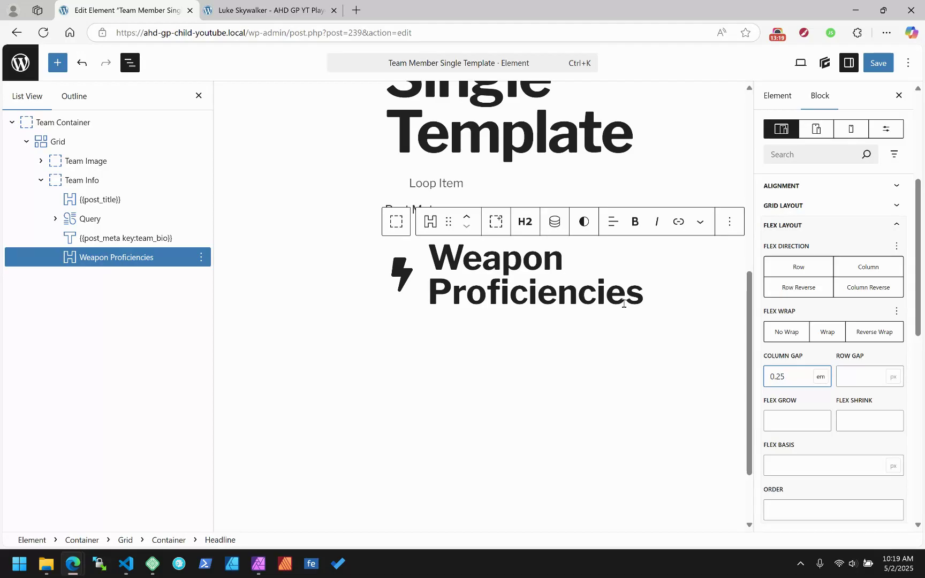
{"action": "double_click", "coordinate": [544, 292]}
{"action": "left_click", "coordinate": [637, 363]}
{"action": "key", "text": "ctrl+s"}
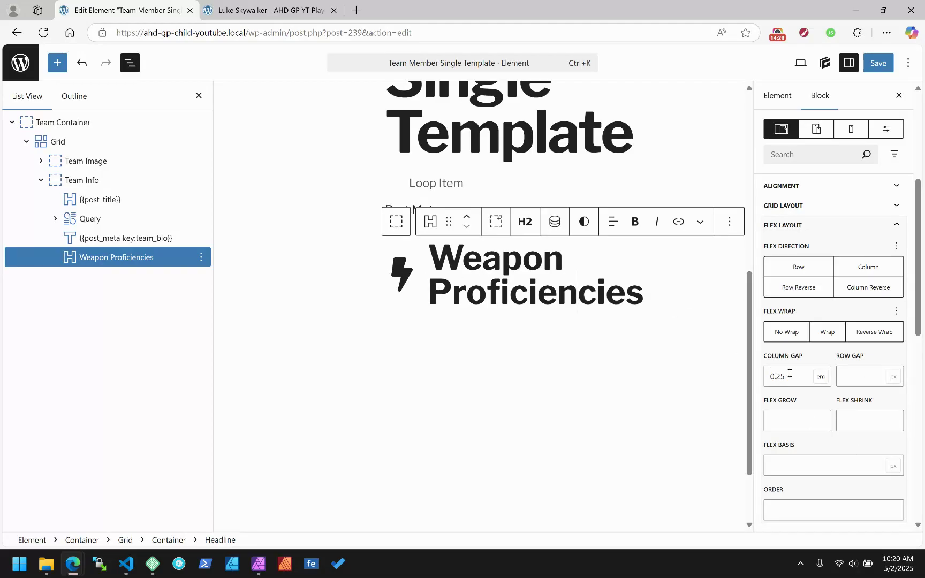
Step: Insert a Query block with a blank layout directly after the Weapon Proficiencies headline
{"action": "left_click", "coordinate": [785, 230]}
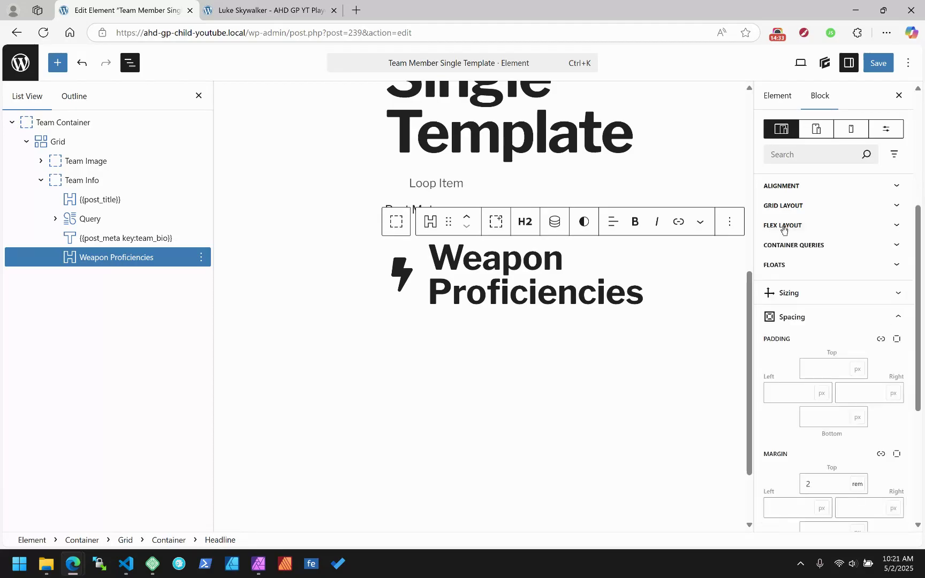
{"action": "left_click", "coordinate": [795, 317]}
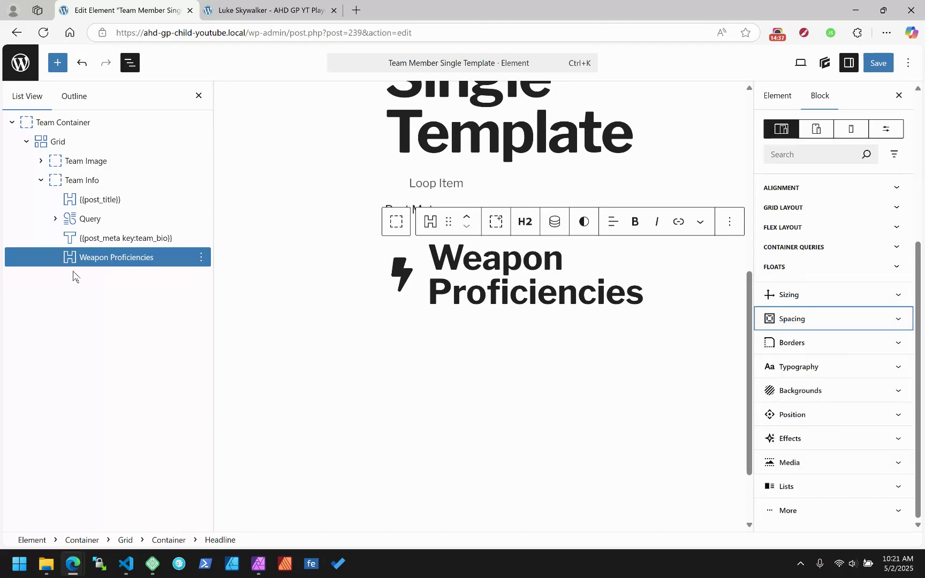
{"action": "left_click", "coordinate": [83, 258]}
{"action": "left_click", "coordinate": [201, 258]}
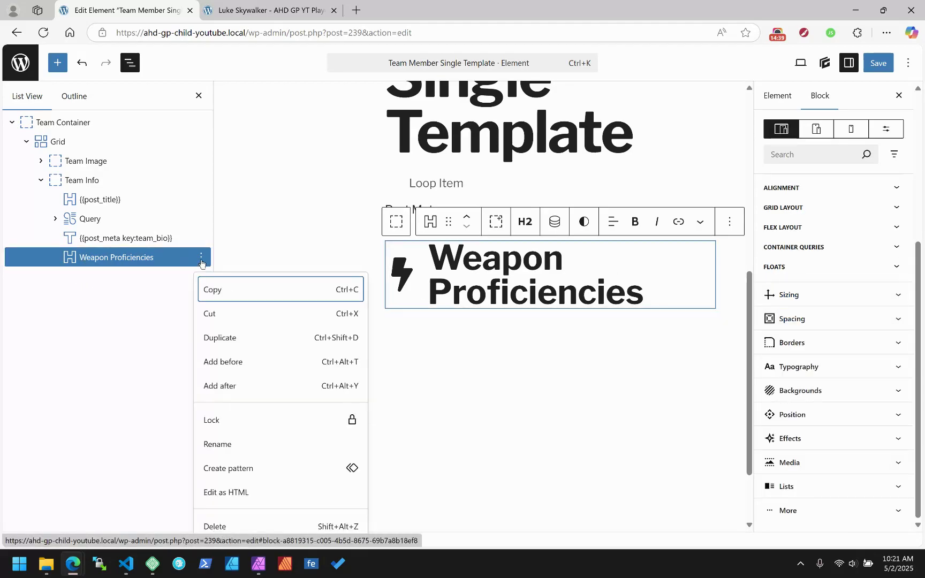
{"action": "left_click", "coordinate": [229, 387]}
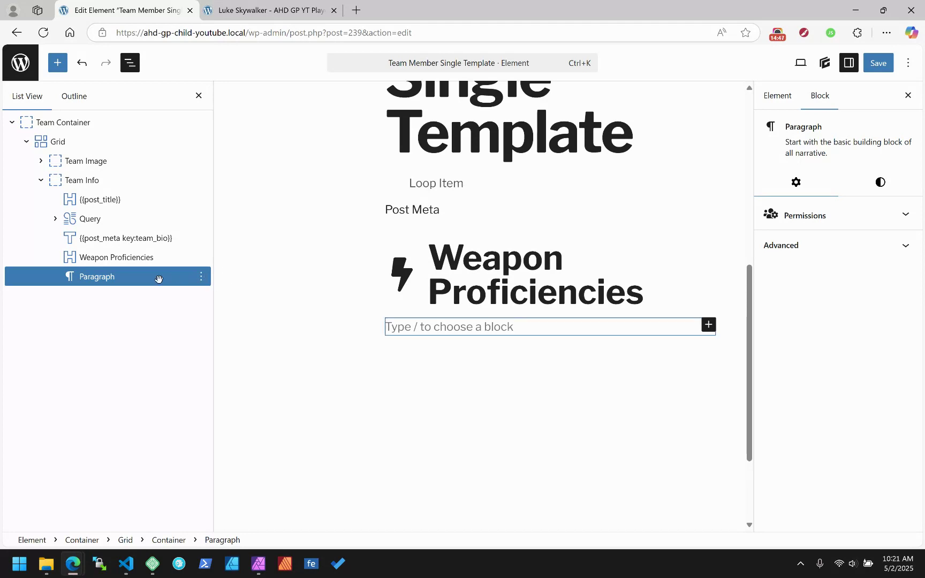
{"action": "type", "text": "/query"}
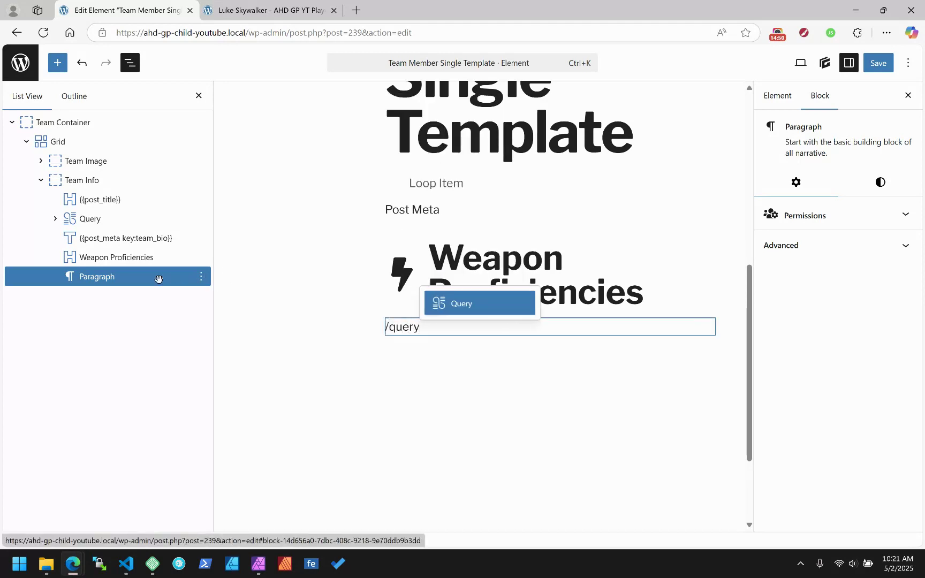
{"action": "key", "text": "Return"}
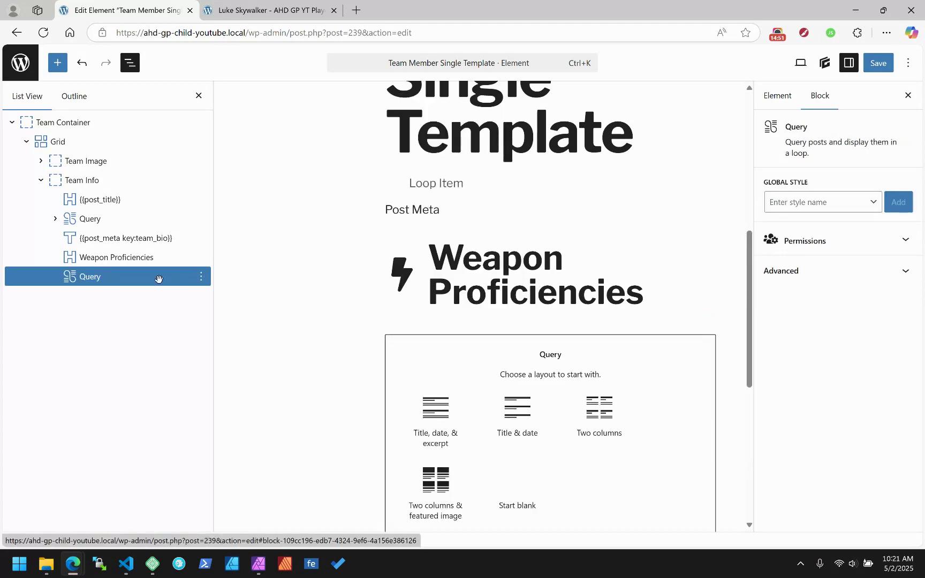
{"action": "scroll", "coordinate": [477, 375], "scroll_direction": "down", "scroll_amount": 2}
{"action": "left_click", "coordinate": [511, 362]}
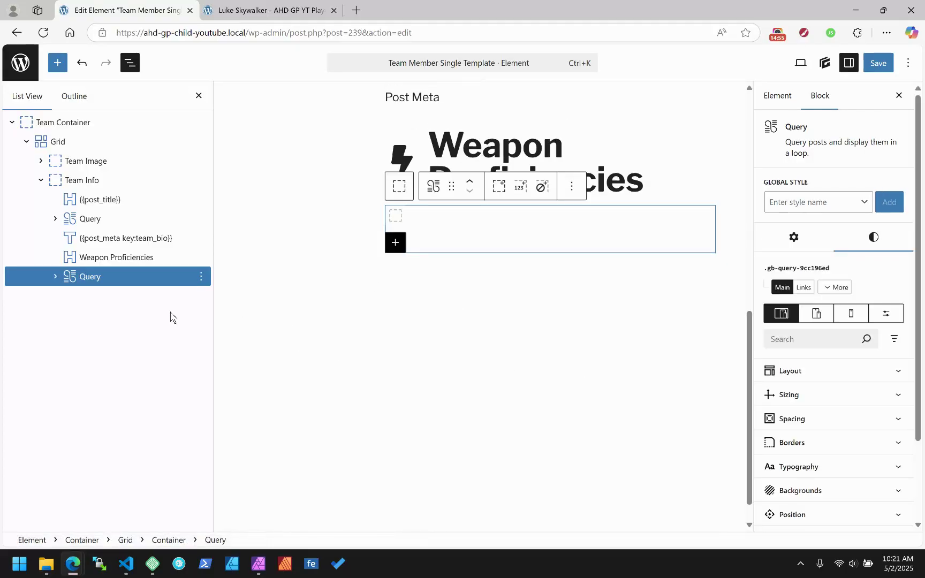
Step: Set the new Query block's query type to Post Meta, keeping the current post as its source, and save the template
{"action": "left_click", "coordinate": [54, 279]}
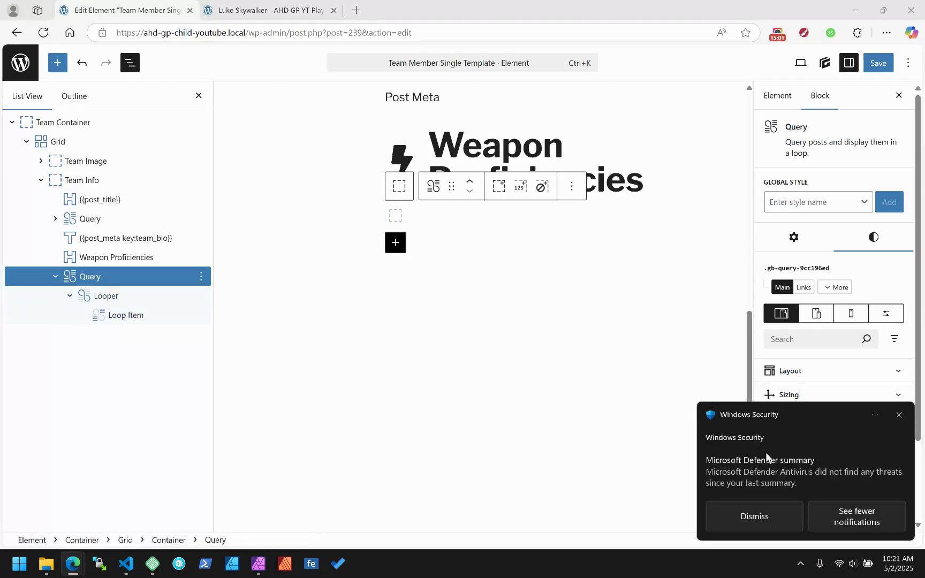
{"action": "left_click", "coordinate": [752, 515]}
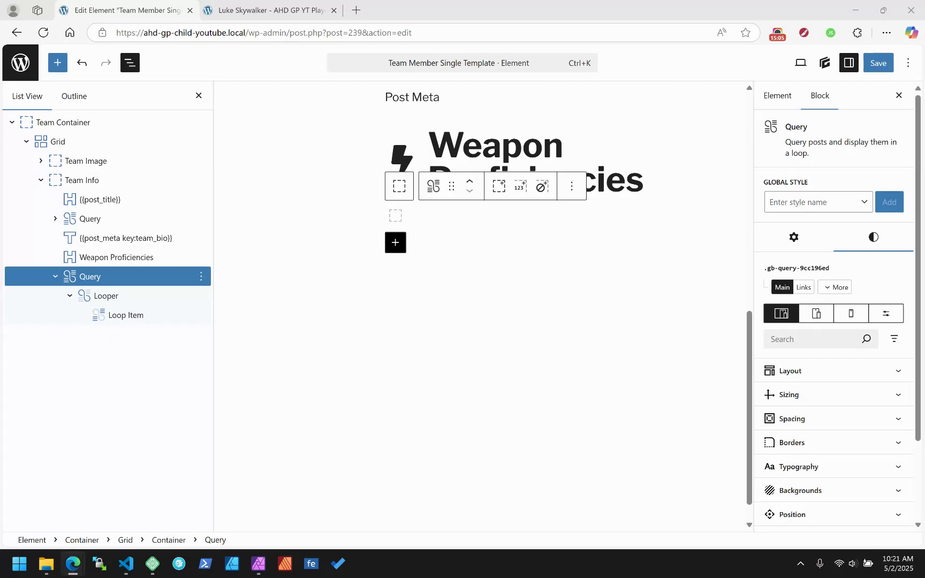
{"action": "left_click", "coordinate": [92, 278]}
{"action": "left_click", "coordinate": [796, 236]}
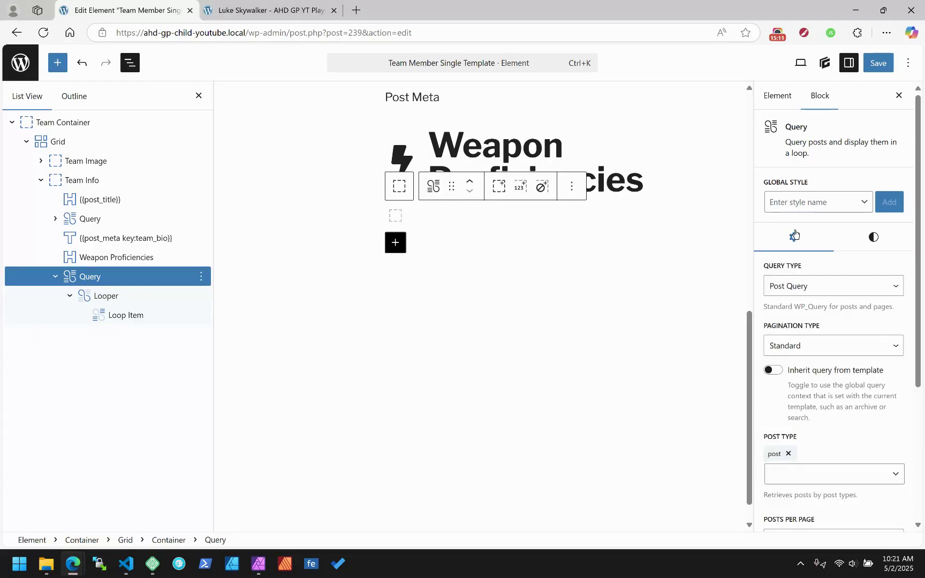
{"action": "left_click", "coordinate": [830, 294]}
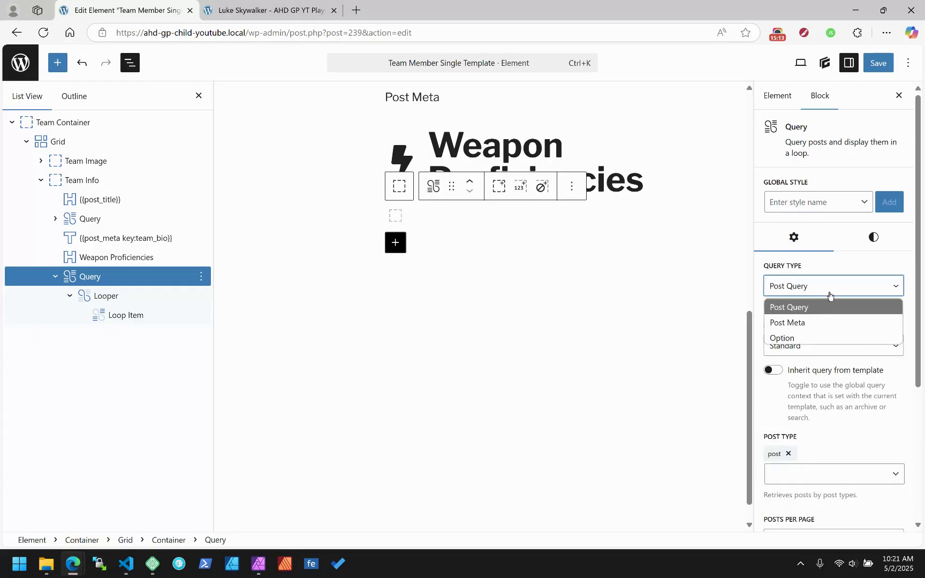
{"action": "left_click", "coordinate": [787, 323]}
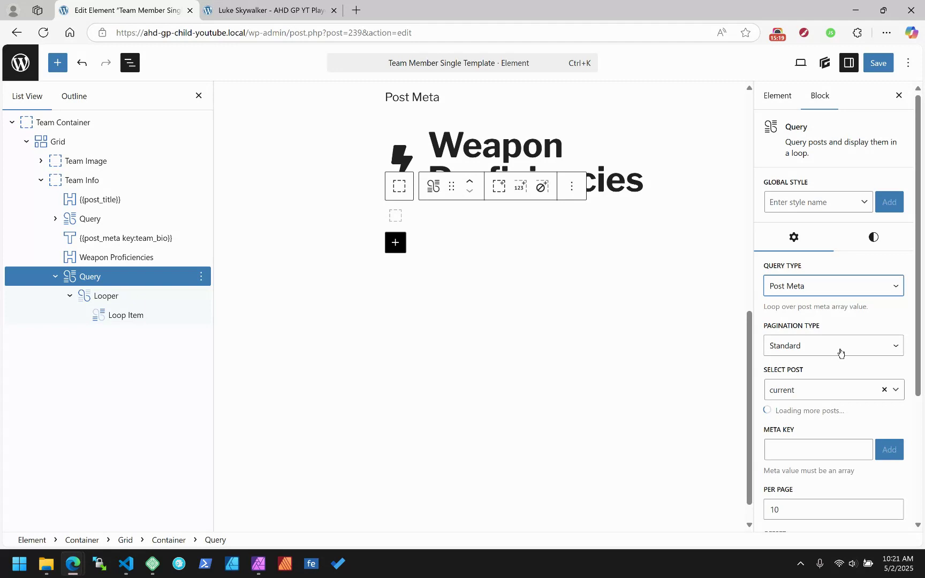
{"action": "left_click", "coordinate": [803, 393]}
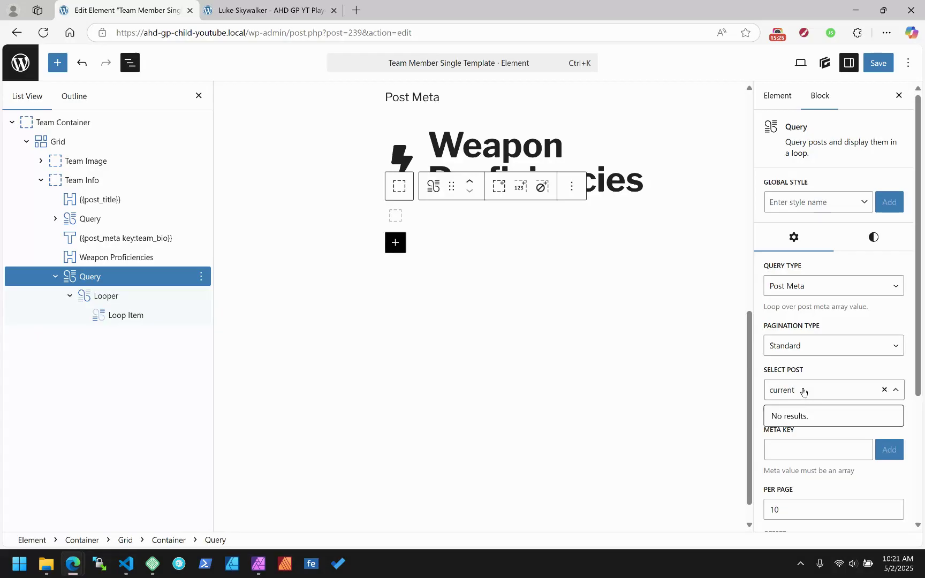
{"action": "left_click", "coordinate": [843, 373]}
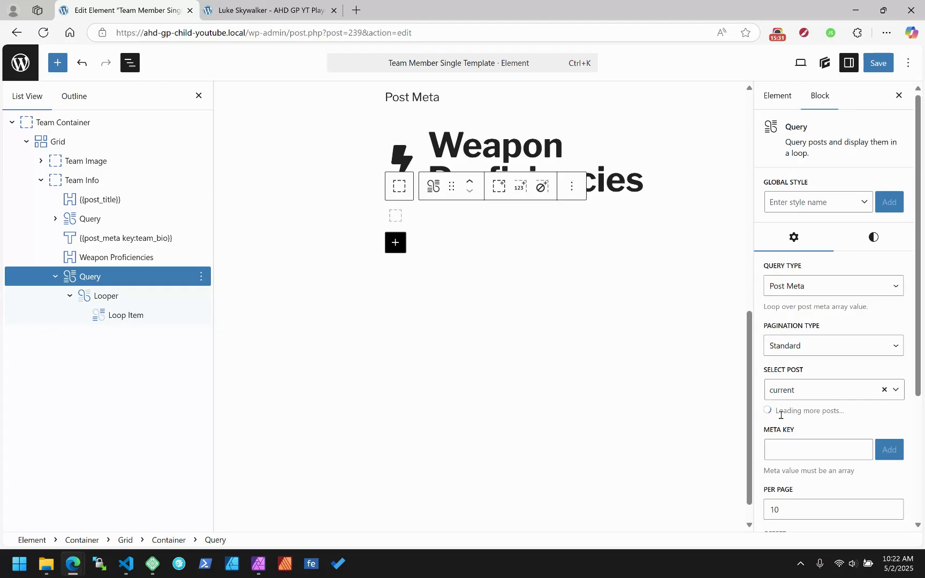
{"action": "left_click", "coordinate": [878, 62]}
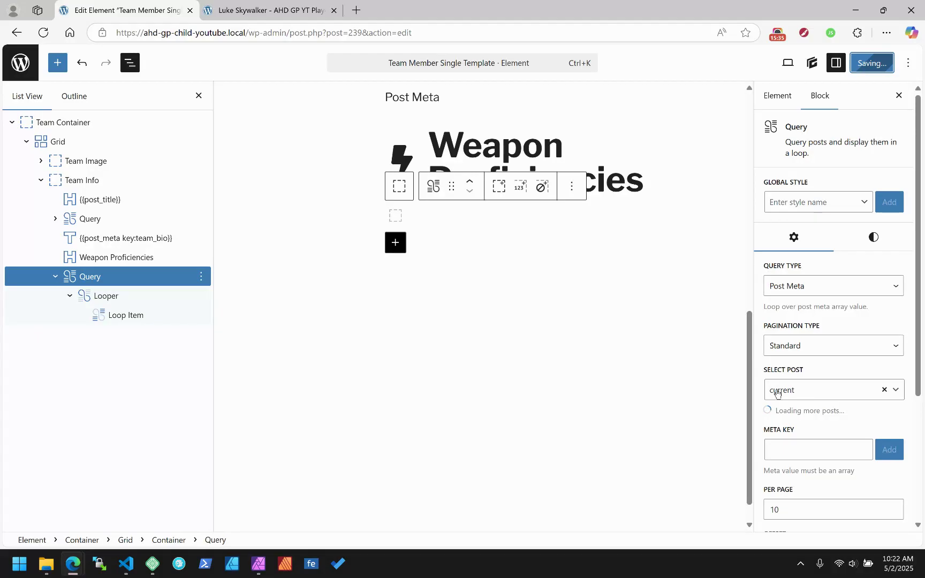
{"action": "right_click", "coordinate": [442, 442]}
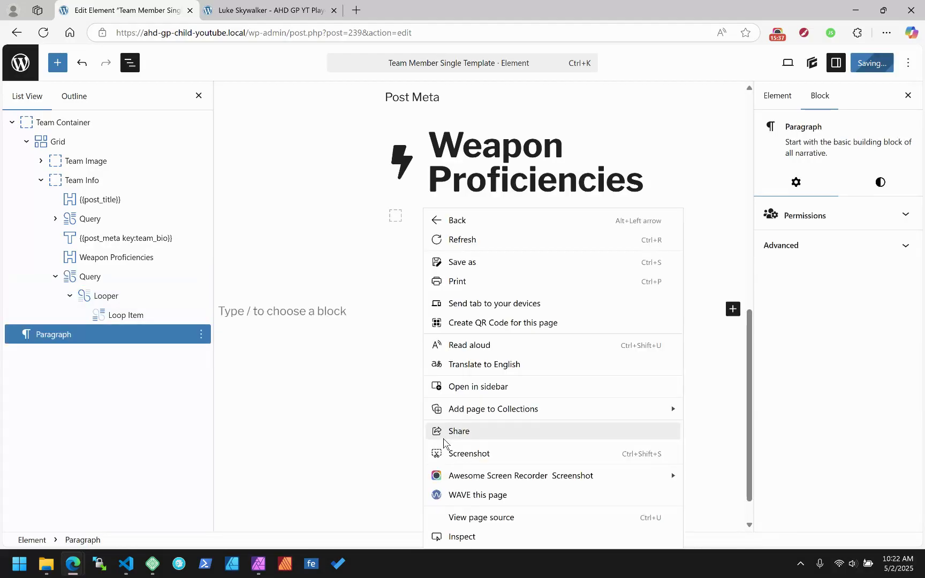
{"action": "left_click", "coordinate": [461, 536]}
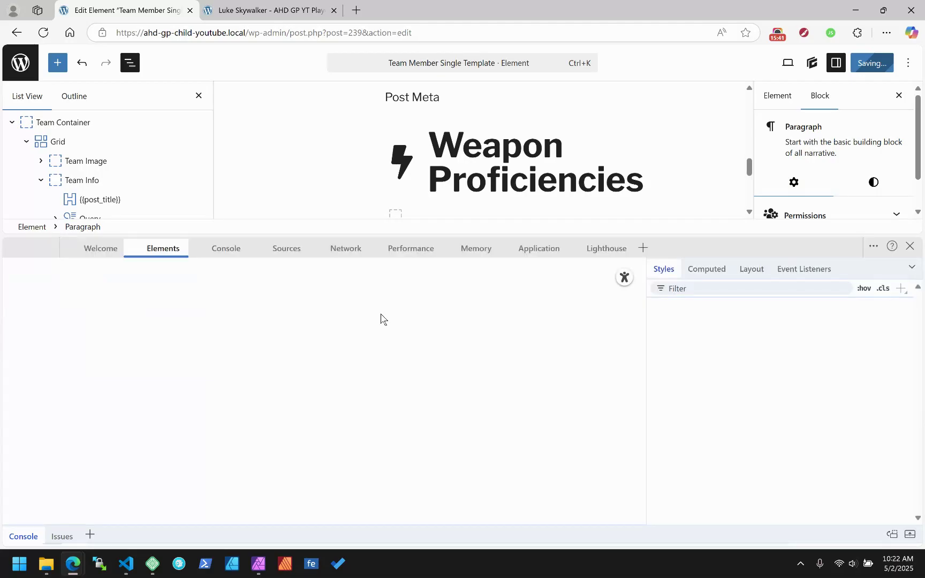
{"action": "left_click", "coordinate": [910, 246]}
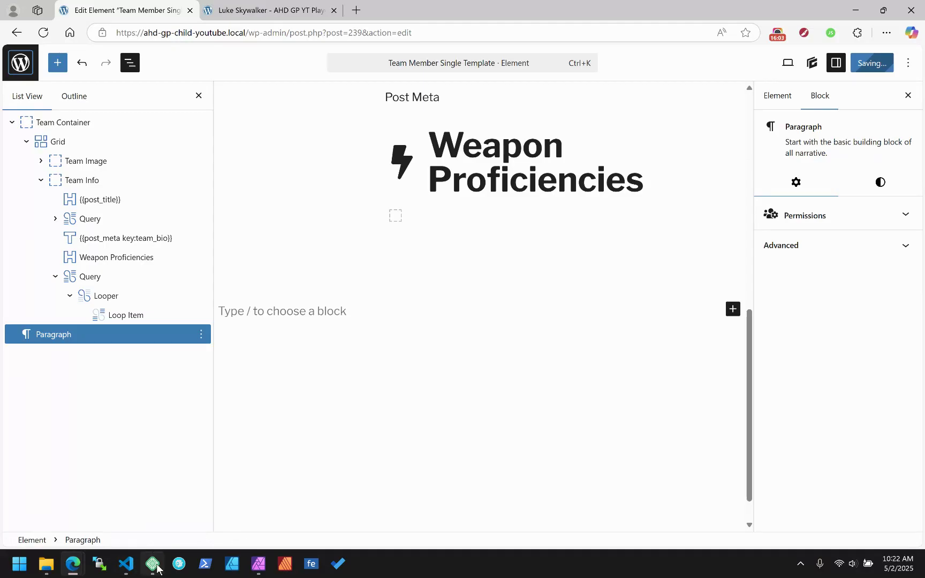
{"action": "mouse_move", "coordinate": [154, 566]}
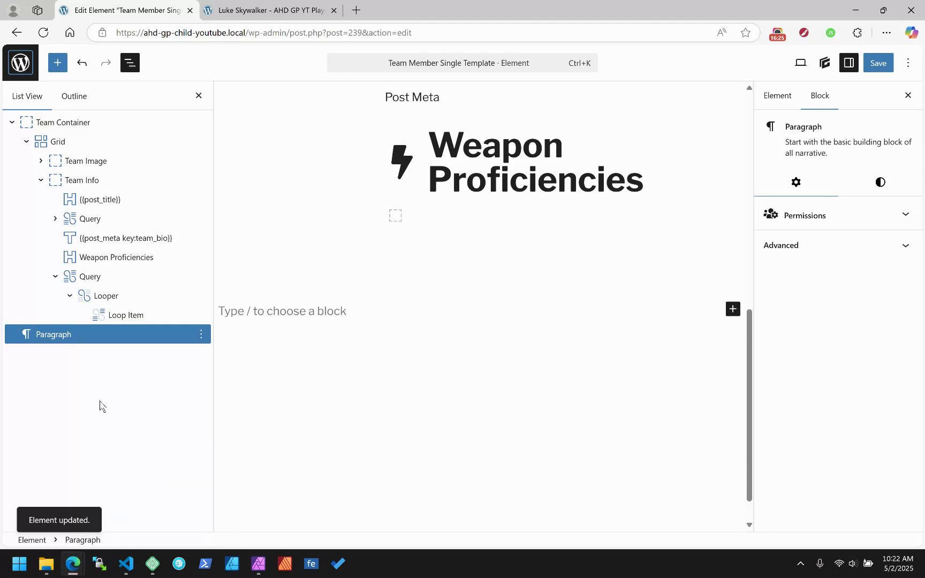
Step: Delete the stray empty paragraph block at the end of the template
{"action": "left_click", "coordinate": [200, 334]}
{"action": "scroll", "coordinate": [243, 276], "scroll_direction": "down", "scroll_amount": 2}
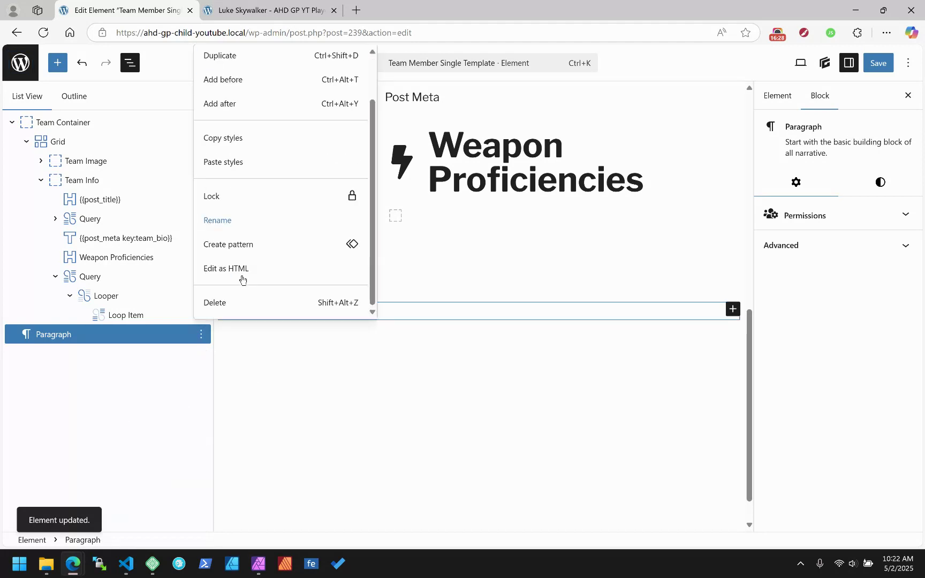
{"action": "left_click", "coordinate": [221, 316]}
Step: Try to enter team_weapon_proficiencies as the meta key of the Query below the Weapon Proficiencies headline
{"action": "left_click", "coordinate": [95, 278]}
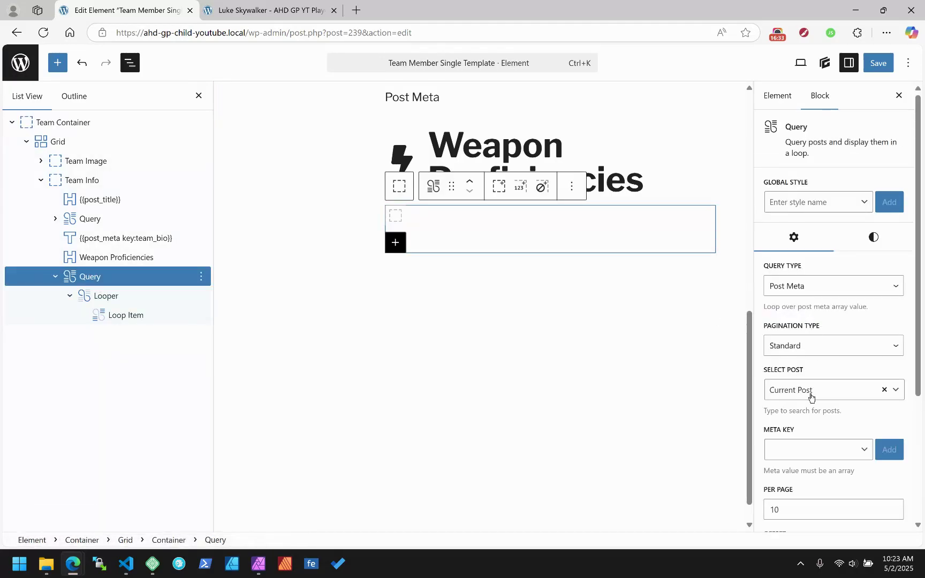
{"action": "left_click", "coordinate": [829, 456]}
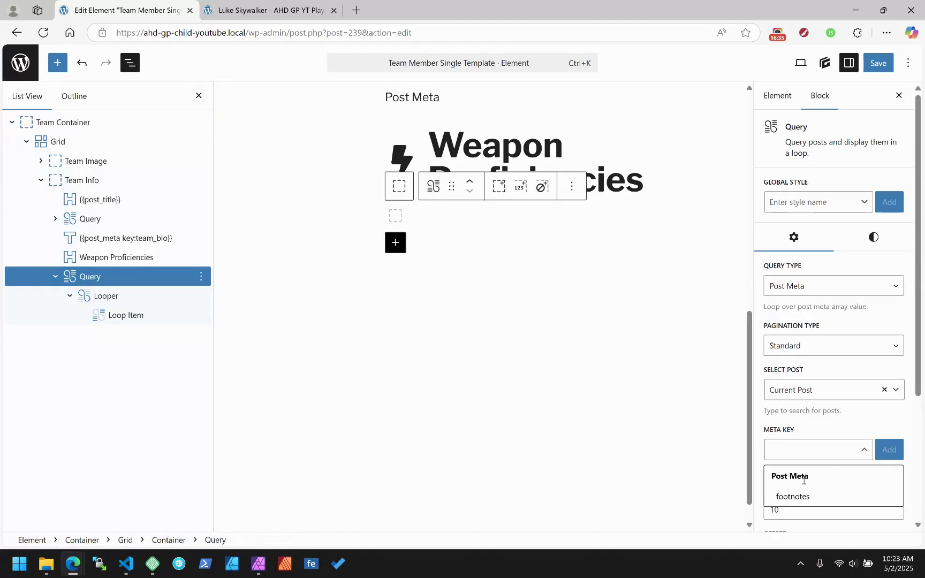
{"action": "left_click", "coordinate": [795, 453]}
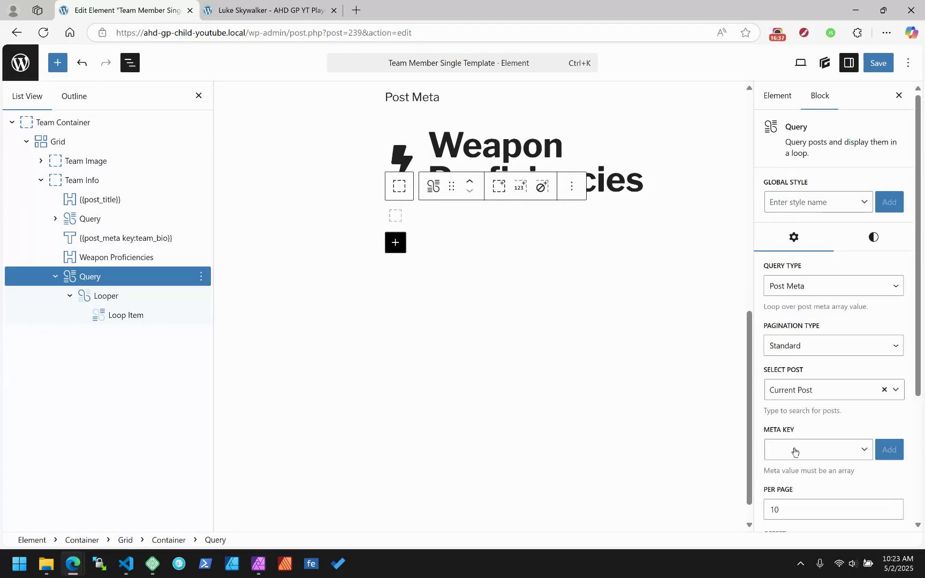
{"action": "left_click", "coordinate": [794, 451]}
{"action": "type", "text": "team_weapon_proficiencies"}
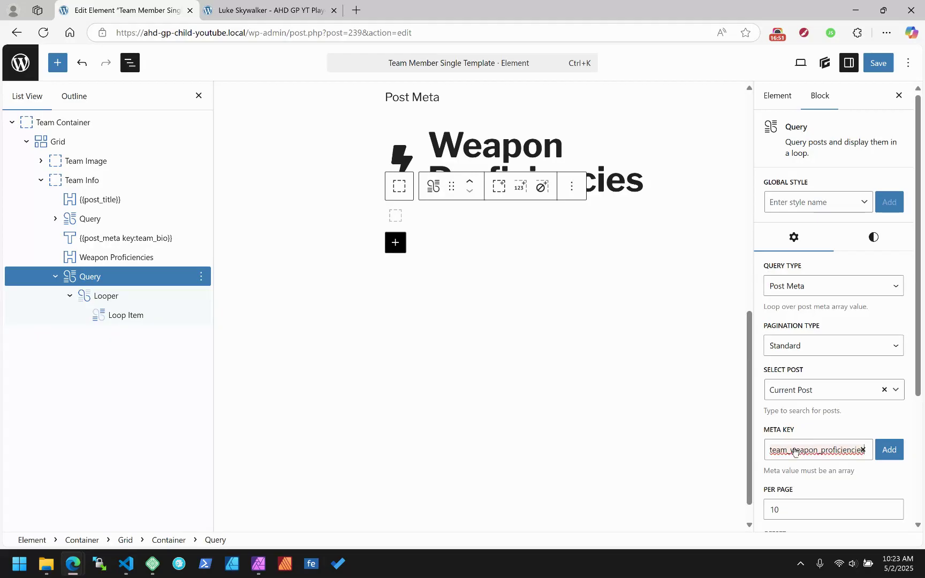
{"action": "left_click", "coordinate": [624, 176]}
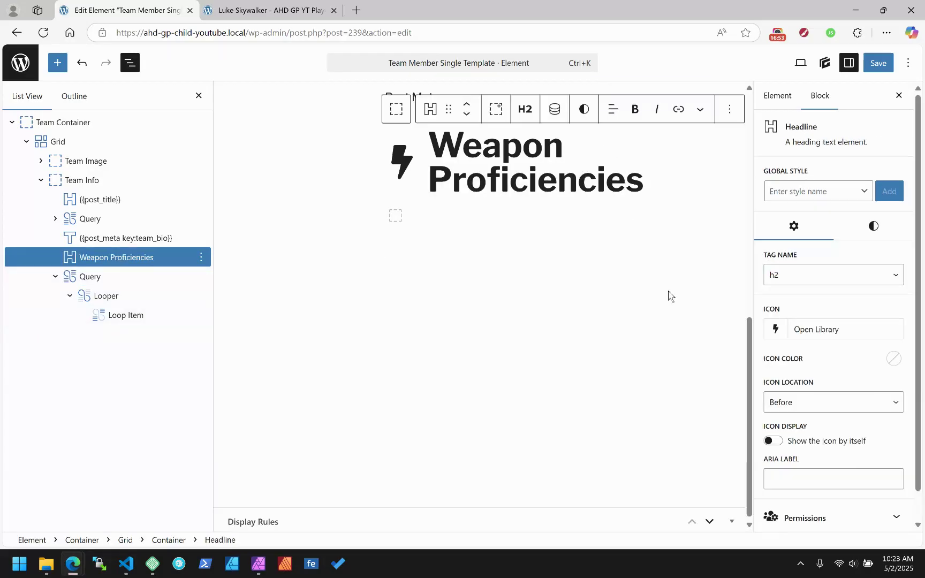
Step: Add team_weapon_proficiencies as the Post Meta query's meta key, leaving the pagination type at Standard
{"action": "left_click", "coordinate": [97, 277]}
{"action": "left_click", "coordinate": [798, 458]}
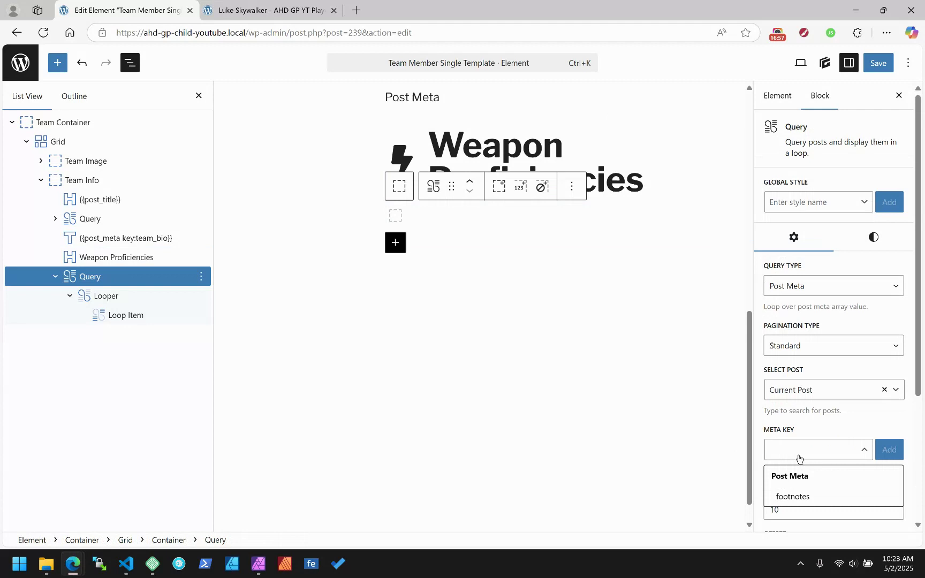
{"action": "type", "text": "weapon_"}
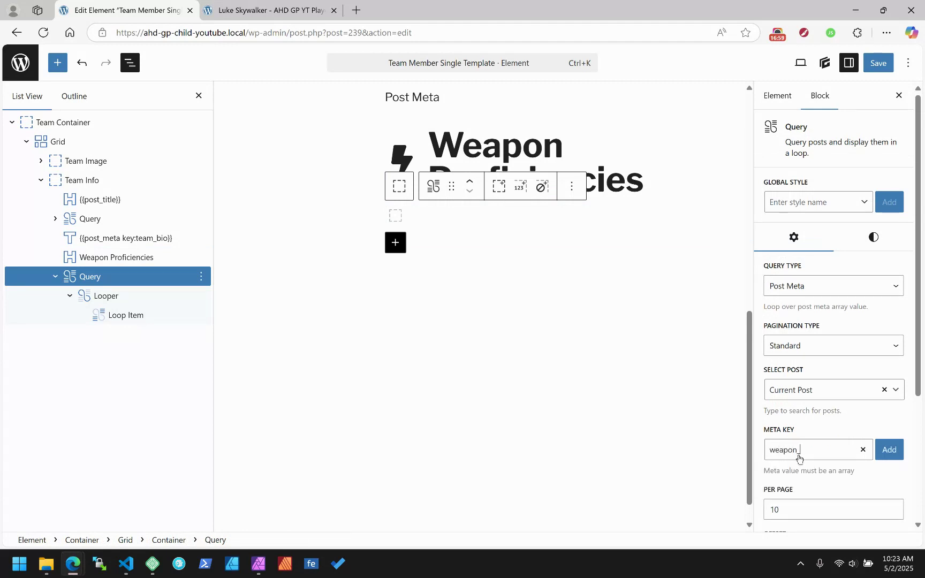
{"action": "key", "text": "ctrl+a"}
{"action": "key", "text": "BackSpace"}
{"action": "type", "text": "team_weapon_proficiencies"}
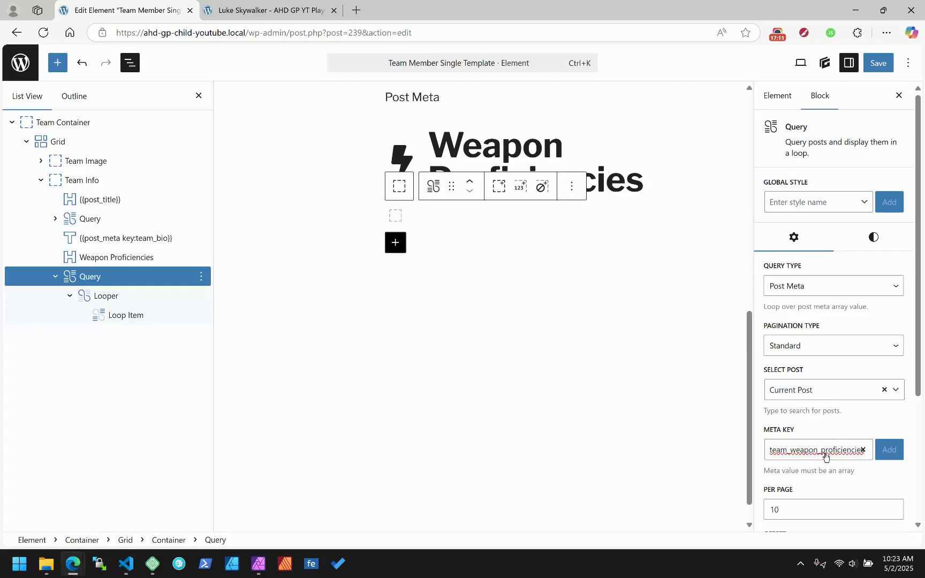
{"action": "left_click", "coordinate": [557, 152]}
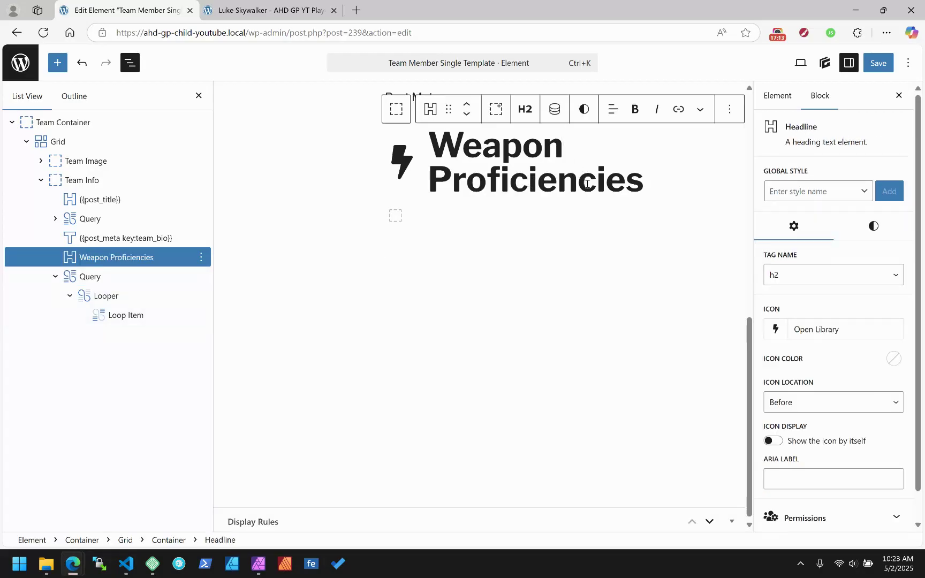
{"action": "left_click", "coordinate": [89, 276]}
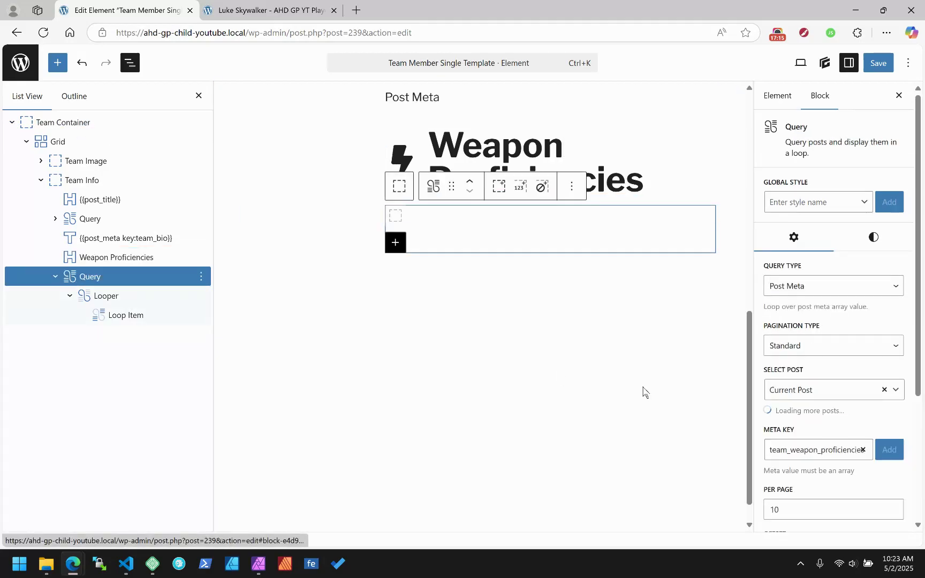
{"action": "scroll", "coordinate": [820, 426], "scroll_direction": "down", "scroll_amount": 3}
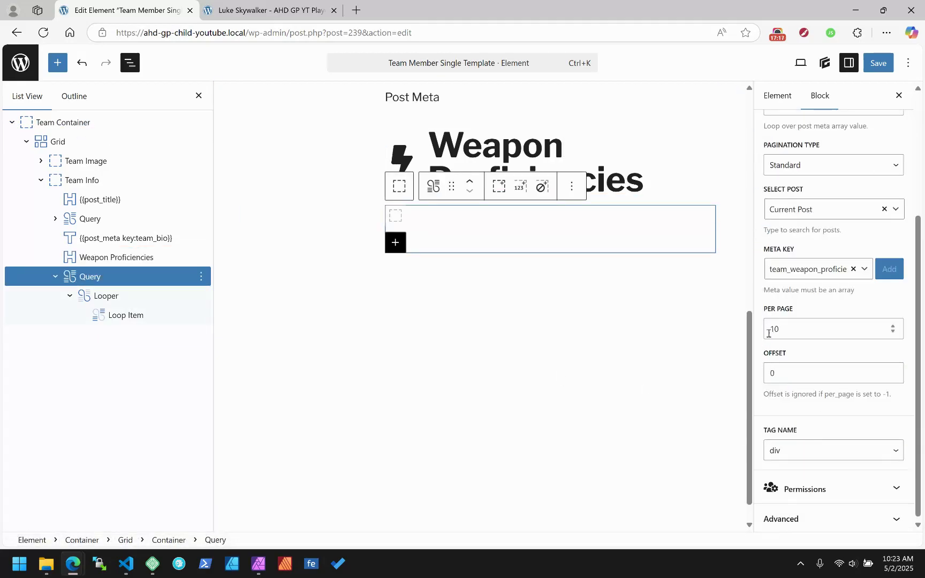
{"action": "left_click", "coordinate": [791, 169]}
{"action": "left_click", "coordinate": [802, 164]}
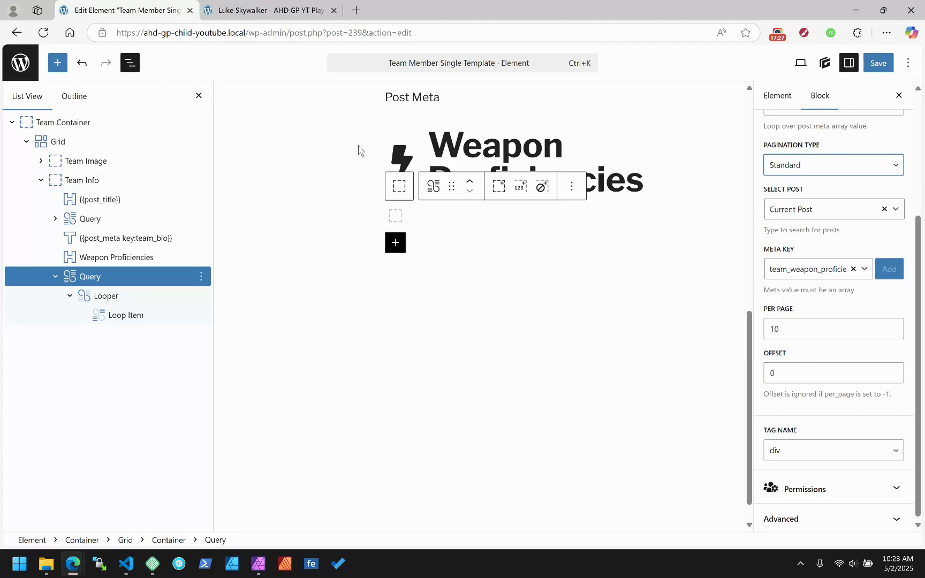
Step: Give the Looper inside the weapon Query a layout of three equal columns and select its Loop Item
{"action": "left_click", "coordinate": [92, 300]}
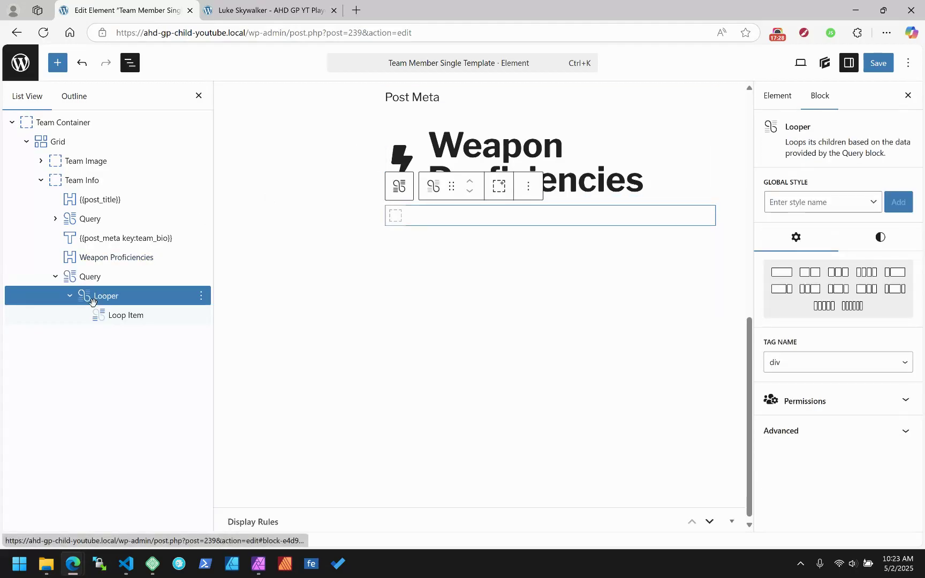
{"action": "left_click", "coordinate": [839, 273]}
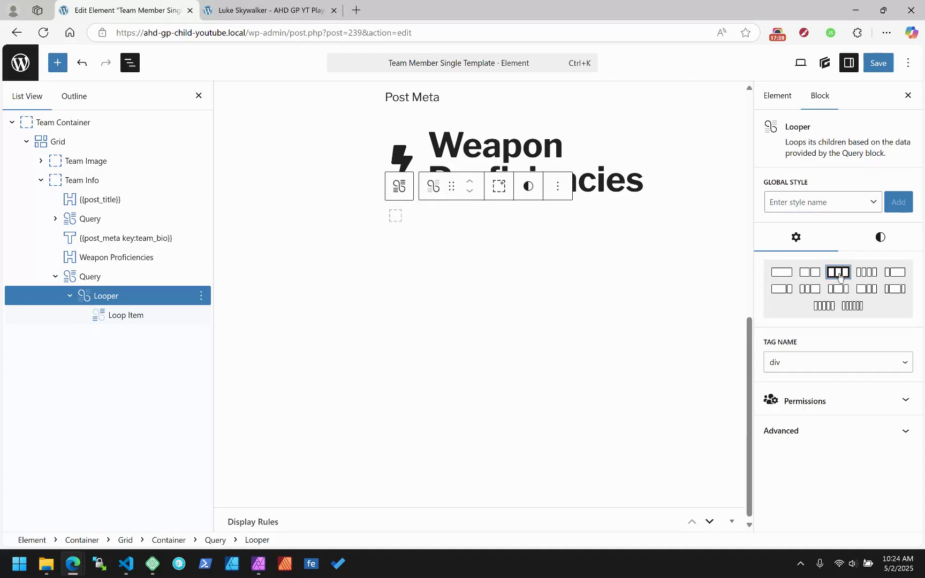
{"action": "left_click", "coordinate": [114, 317]}
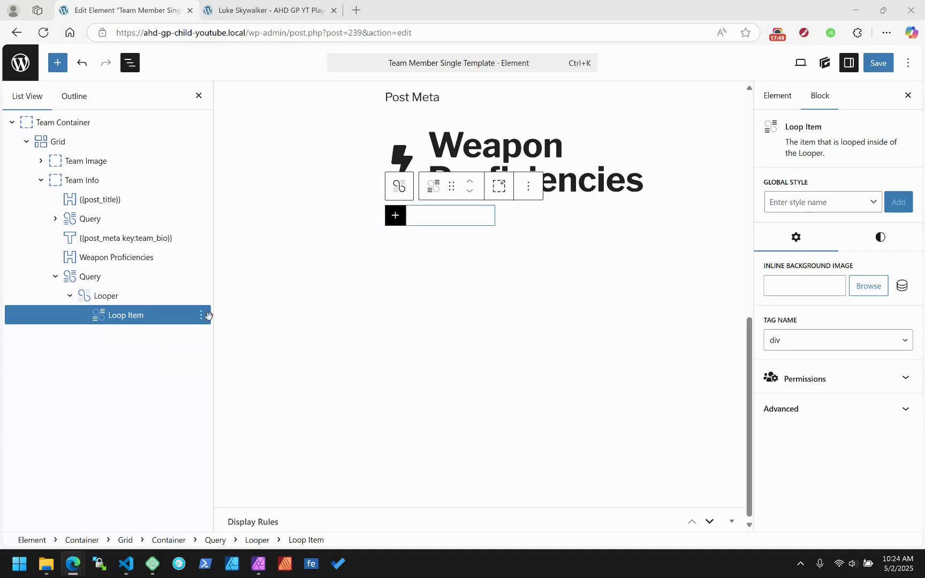
Step: Insert the GenerateBlocks version of the Image block into the weapon Query's empty Loop Item
{"action": "left_click", "coordinate": [396, 216]}
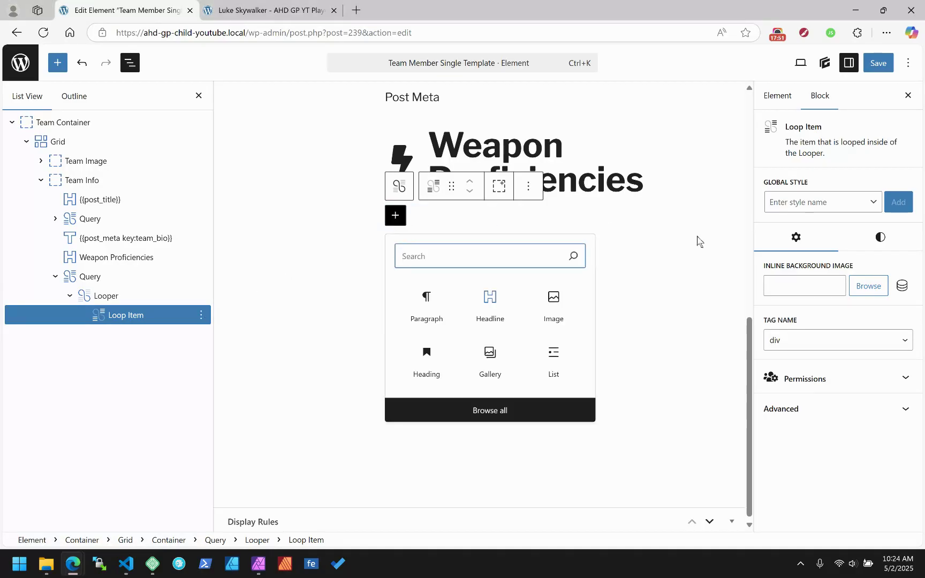
{"action": "left_click", "coordinate": [440, 256]}
{"action": "type", "text": ";image"}
{"action": "key", "text": "BackSpace"}
{"action": "key", "text": "BackSpace"}
{"action": "key", "text": "BackSpace"}
{"action": "key", "text": "BackSpace"}
{"action": "key", "text": "BackSpace"}
{"action": "key", "text": "BackSpace"}
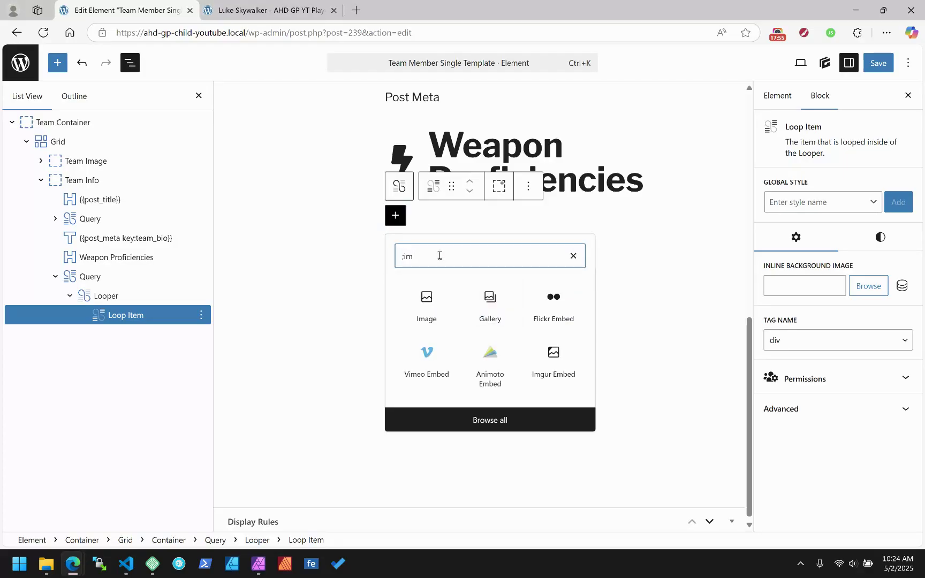
{"action": "type", "text": "image"}
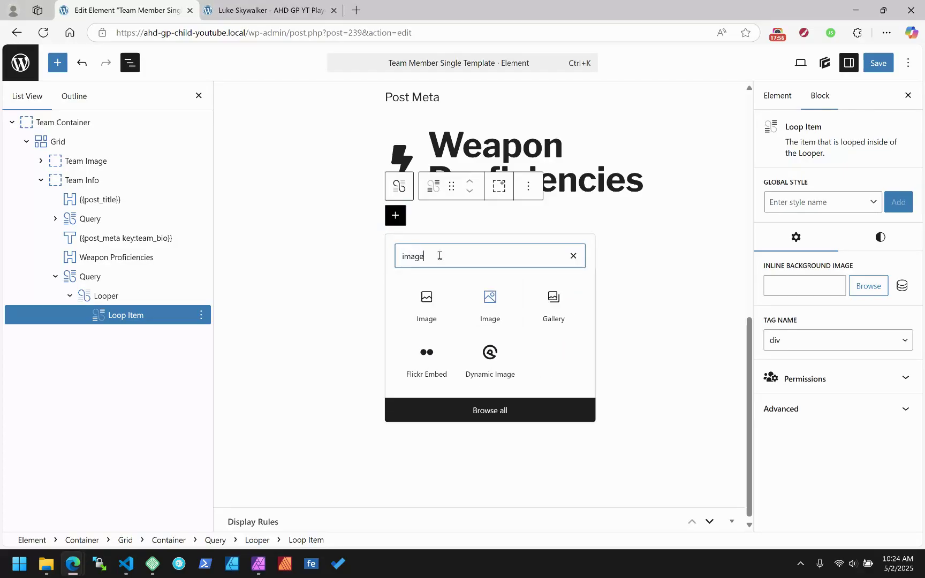
{"action": "left_click", "coordinate": [506, 301]}
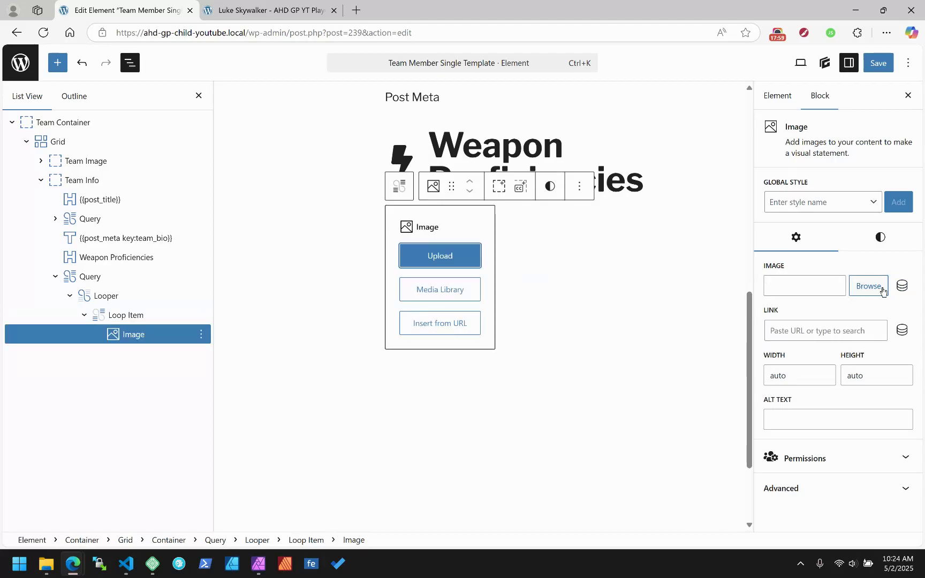
Step: Set the loop image's source to the current post's Featured Image dynamic tag with image size Large and key url
{"action": "left_click", "coordinate": [902, 285]}
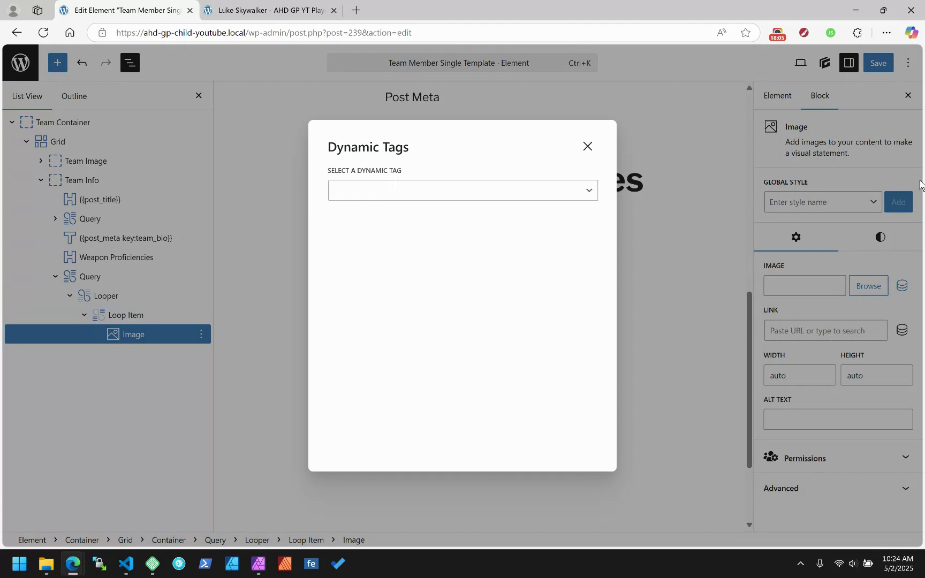
{"action": "left_click", "coordinate": [511, 189]}
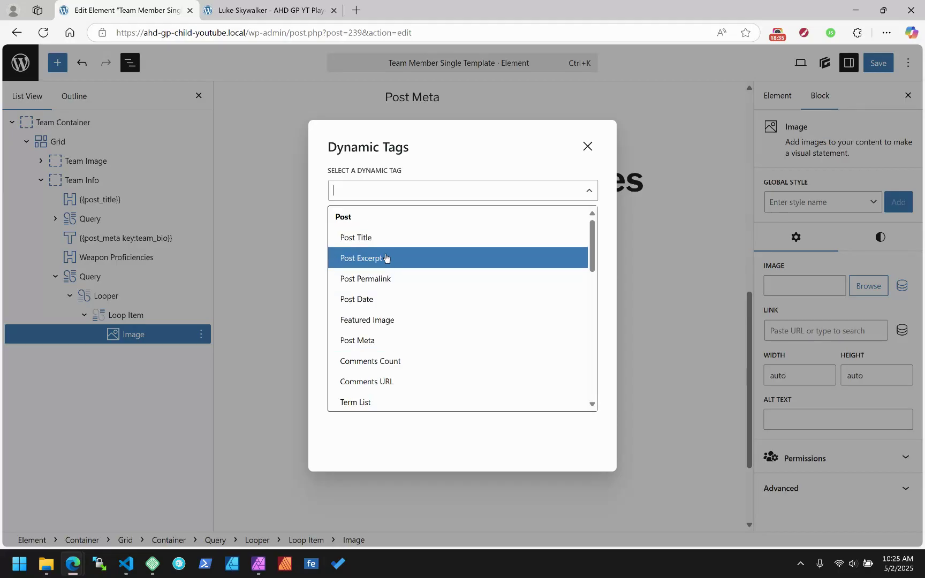
{"action": "left_click", "coordinate": [363, 322]}
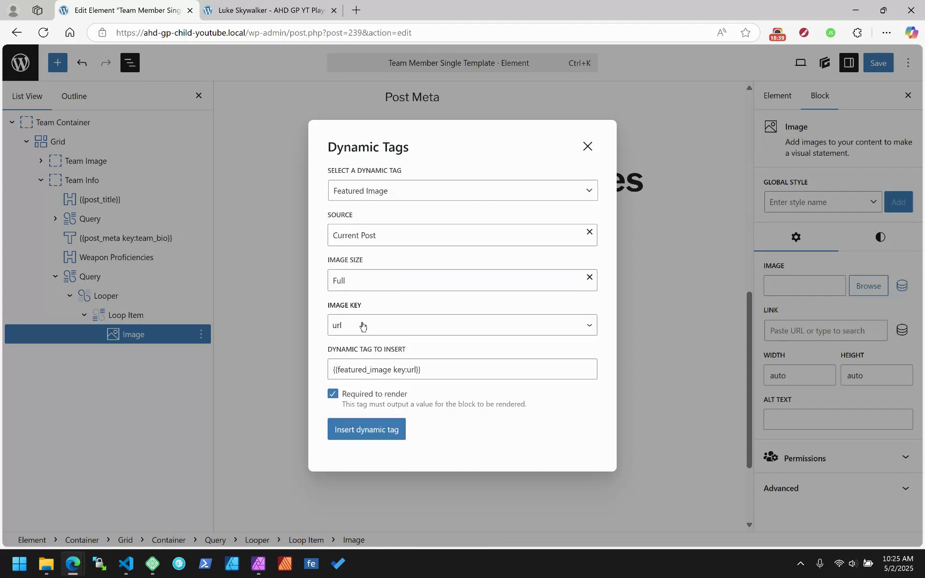
{"action": "left_click", "coordinate": [471, 280]}
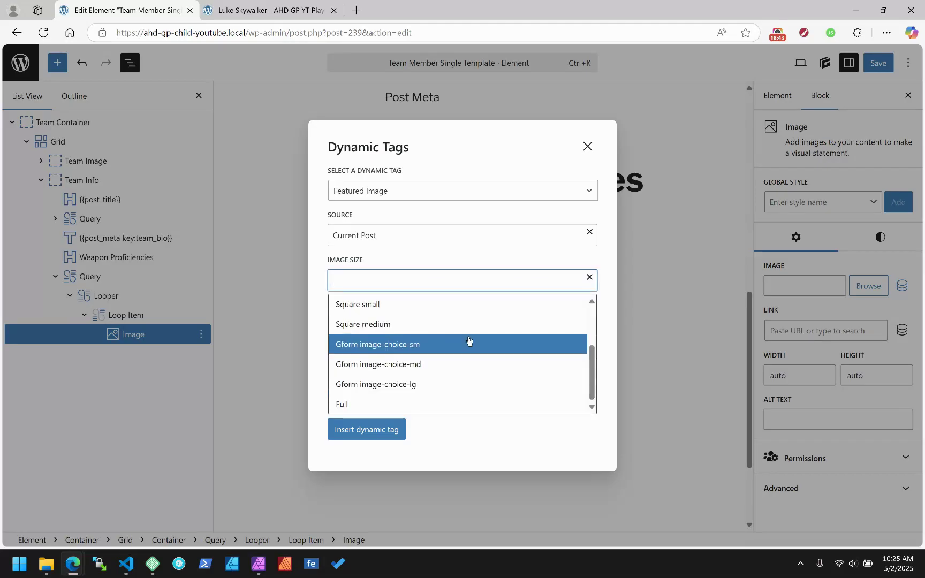
{"action": "scroll", "coordinate": [468, 343], "scroll_direction": "up", "scroll_amount": 2}
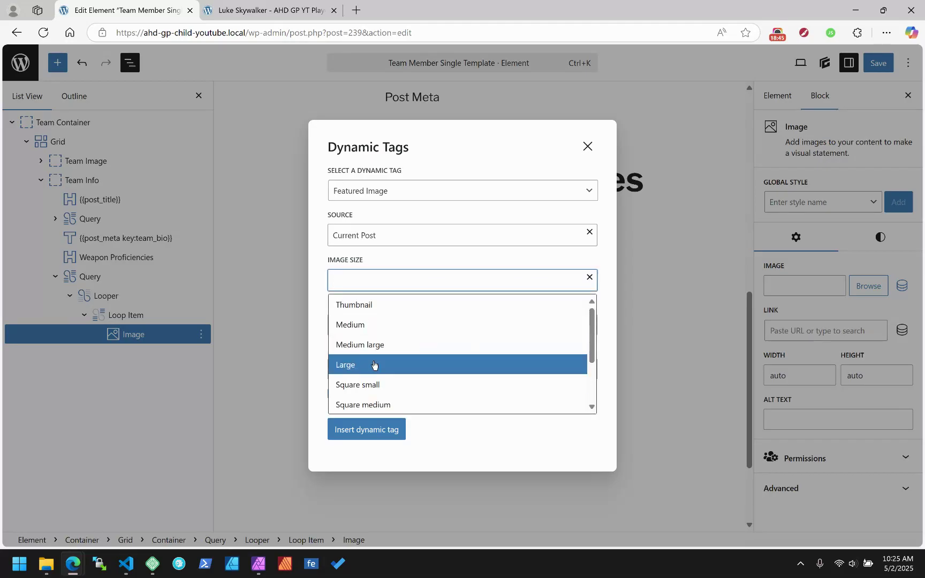
{"action": "left_click", "coordinate": [466, 365]}
{"action": "left_click", "coordinate": [360, 431]}
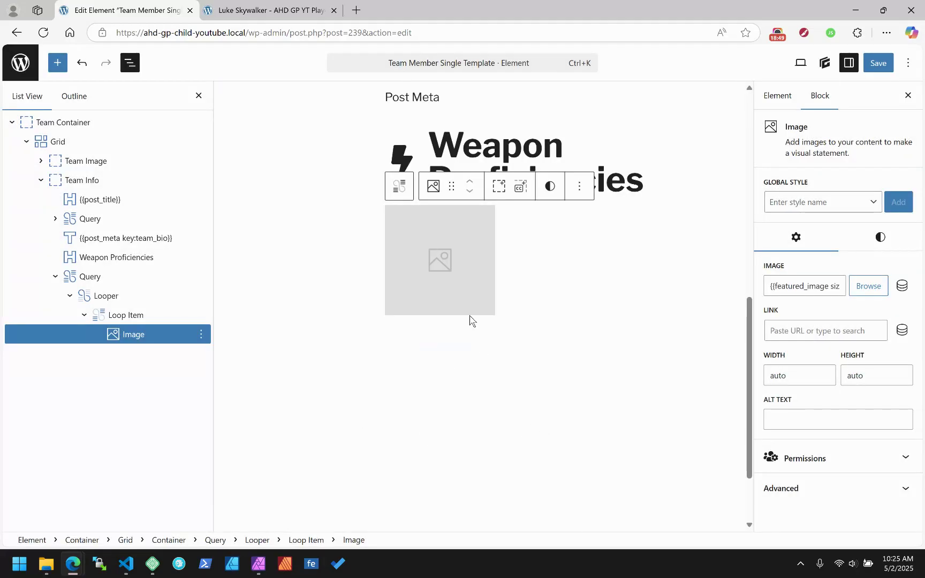
Step: Add a Headline block after the image in the Loop Item and make it a Heading 3
{"action": "left_click", "coordinate": [201, 337]}
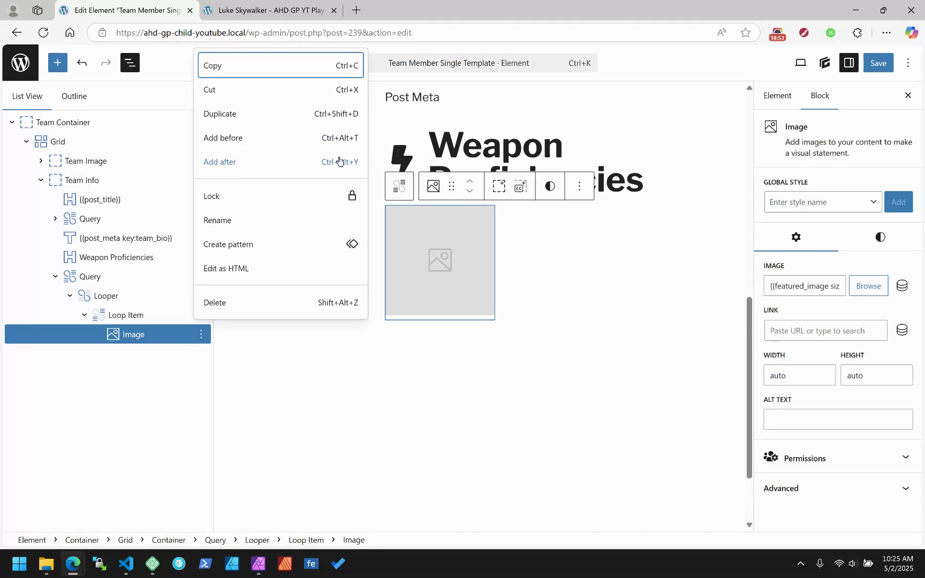
{"action": "left_click", "coordinate": [217, 166]}
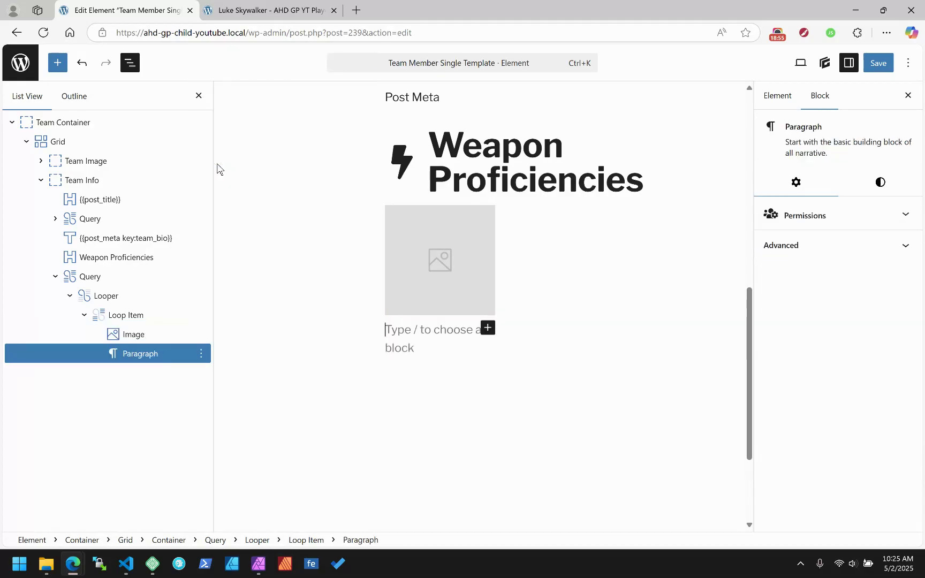
{"action": "type", "text": "/"}
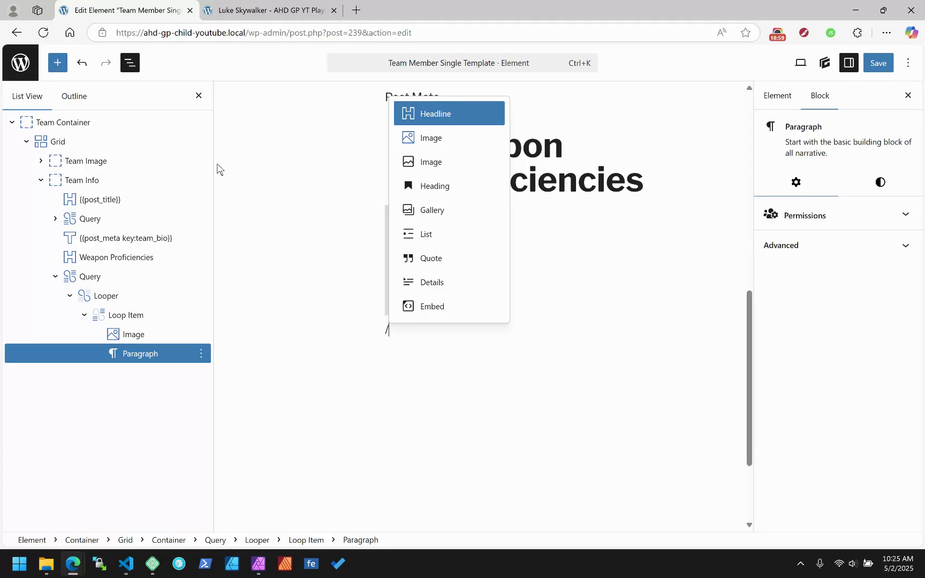
{"action": "type", "text": "head"}
{"action": "key", "text": "Down"}
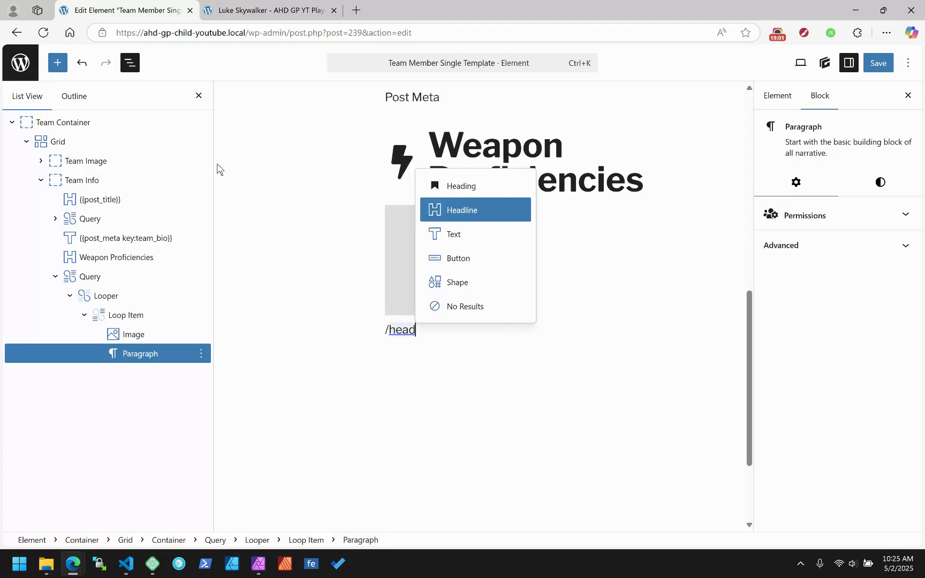
{"action": "key", "text": "Return"}
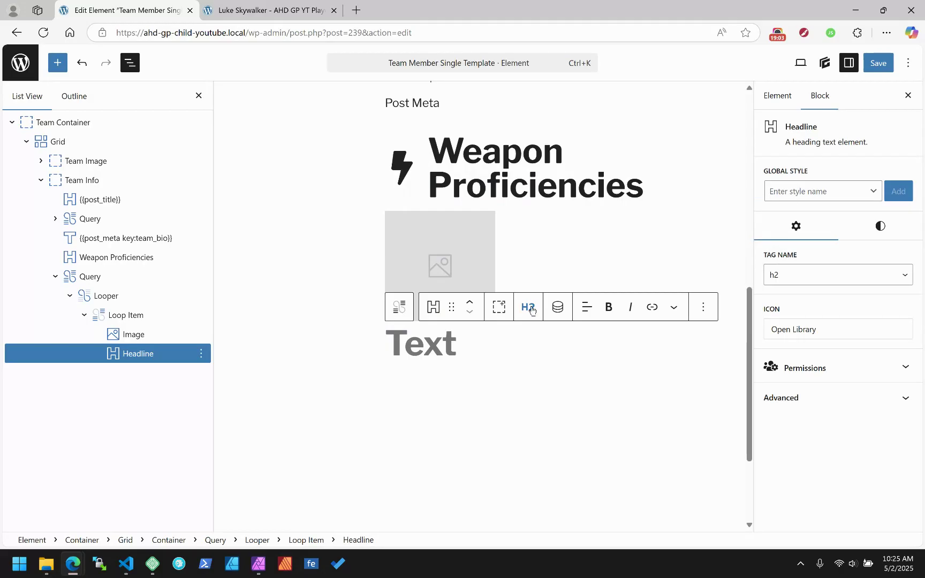
{"action": "left_click", "coordinate": [530, 308]}
{"action": "left_click", "coordinate": [558, 125]}
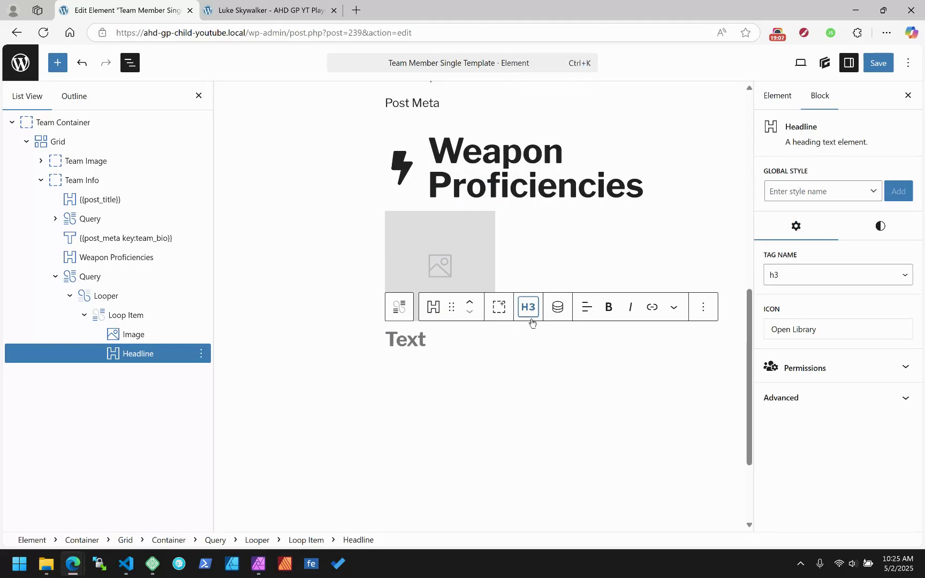
Step: Fill the new headline with the current post's Post Title dynamic tag, without a link
{"action": "left_click", "coordinate": [558, 307]}
{"action": "left_click", "coordinate": [392, 191]}
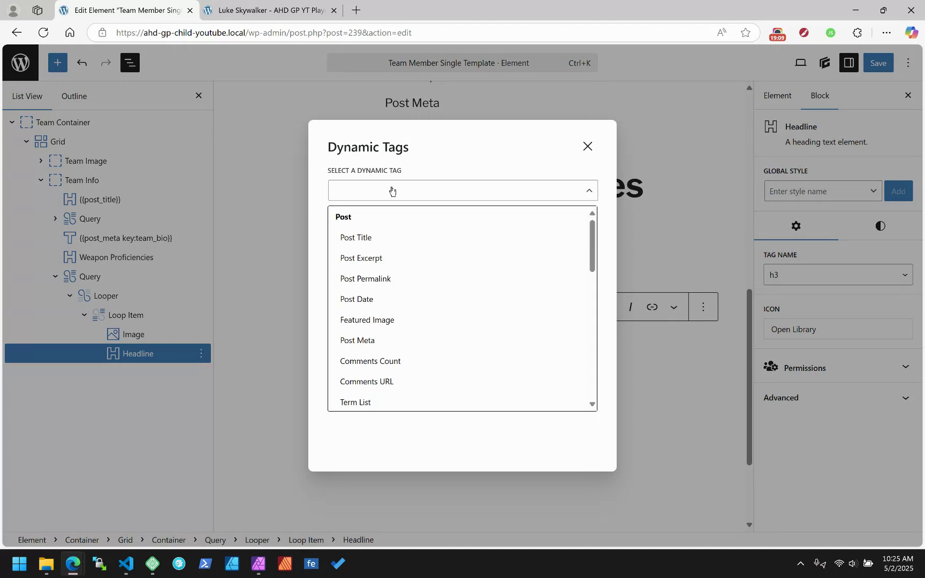
{"action": "left_click", "coordinate": [392, 238]}
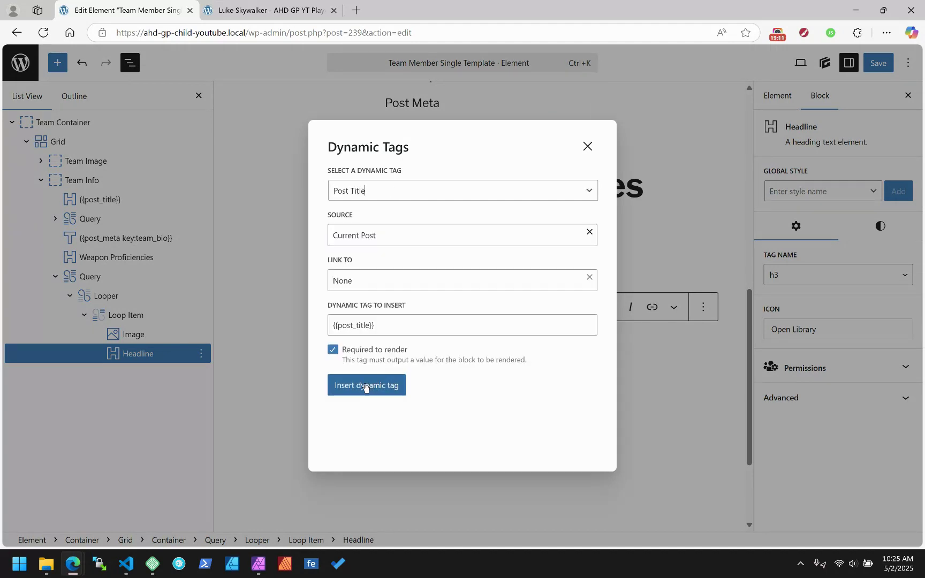
{"action": "left_click", "coordinate": [391, 386]}
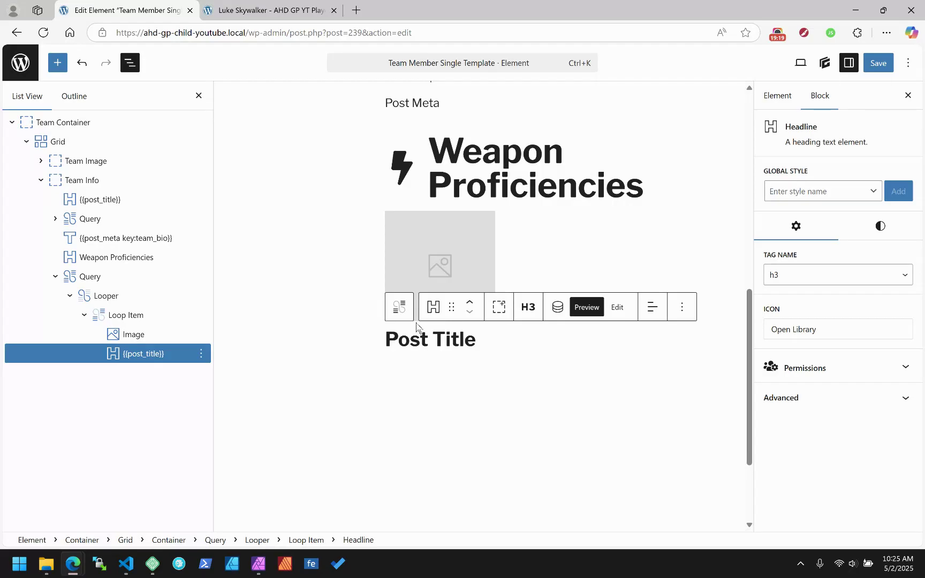
Step: Add a Text block after the post title headline and set its tag name to div
{"action": "left_click", "coordinate": [202, 354]}
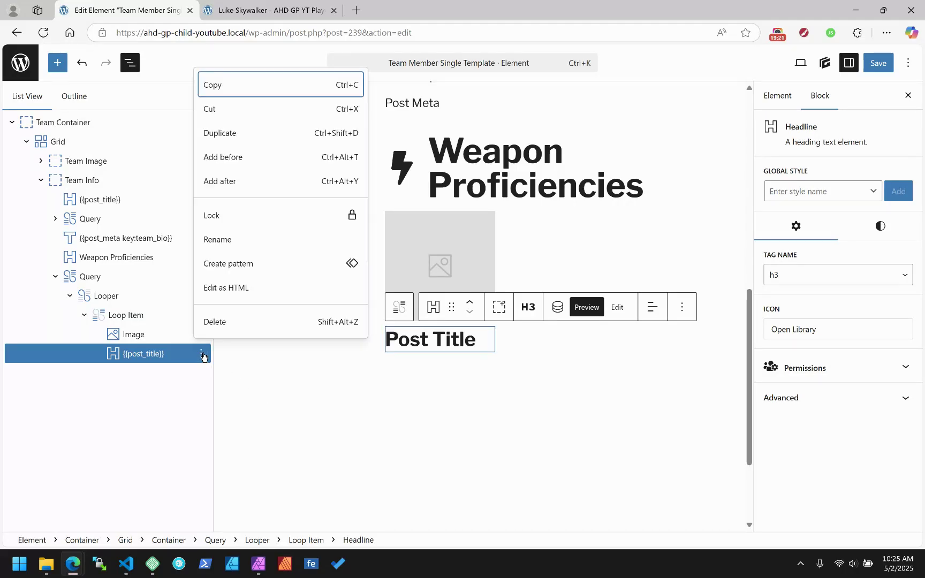
{"action": "left_click", "coordinate": [240, 183]}
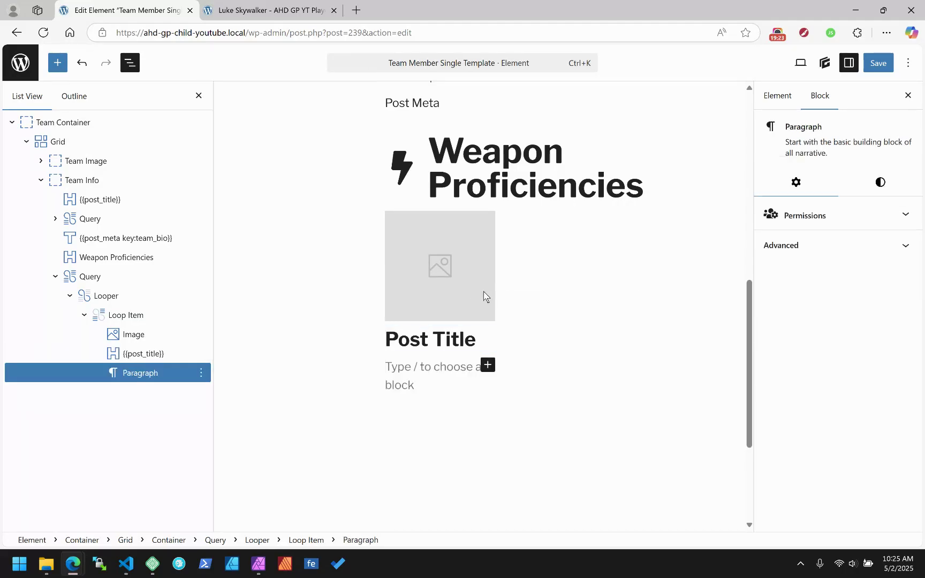
{"action": "type", "text": "/tex"}
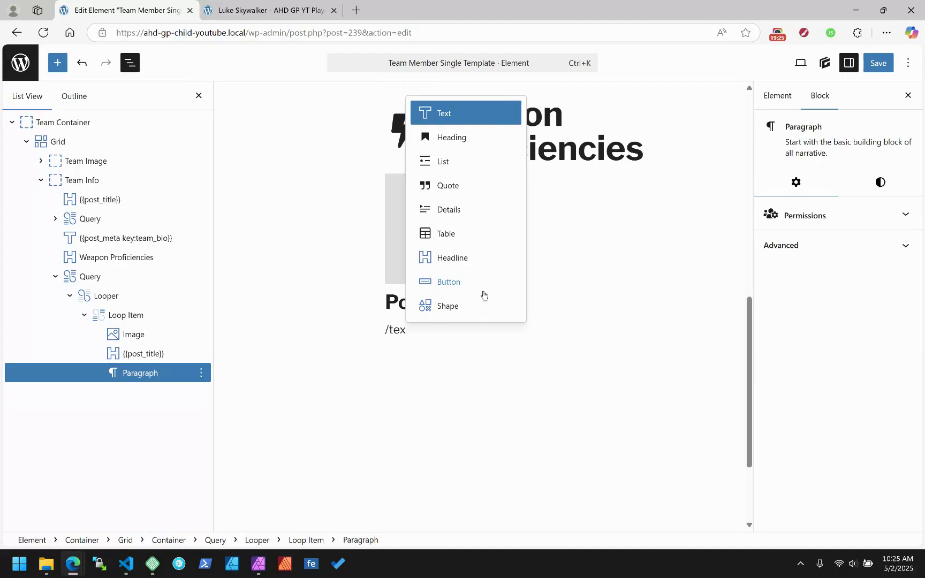
{"action": "key", "text": "Return"}
{"action": "left_click", "coordinate": [529, 304]}
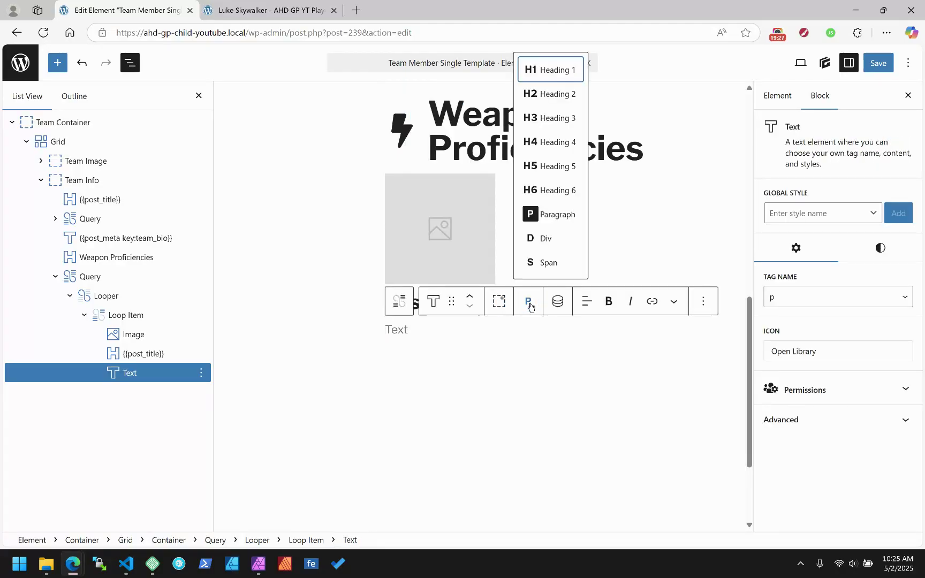
{"action": "left_click", "coordinate": [546, 238]}
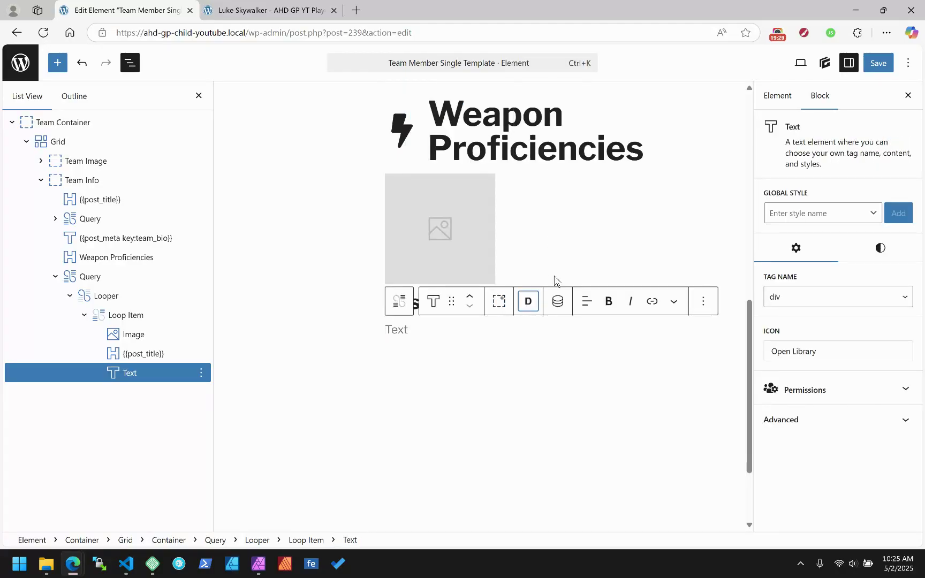
Step: Fill the new Text block with a Post Meta dynamic tag using the meta key weapon_description and no link
{"action": "left_click", "coordinate": [557, 303]}
{"action": "left_click", "coordinate": [426, 199]}
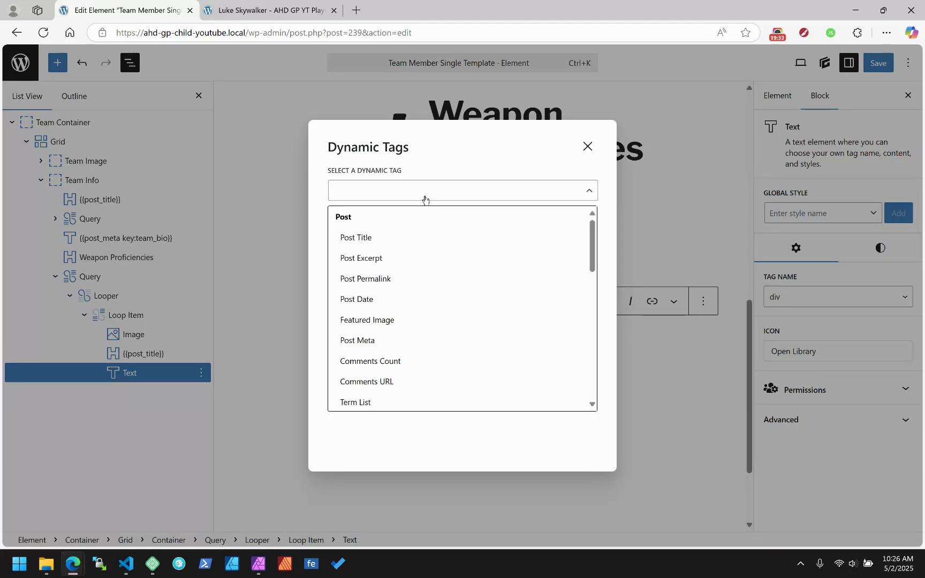
{"action": "left_click", "coordinate": [364, 346]}
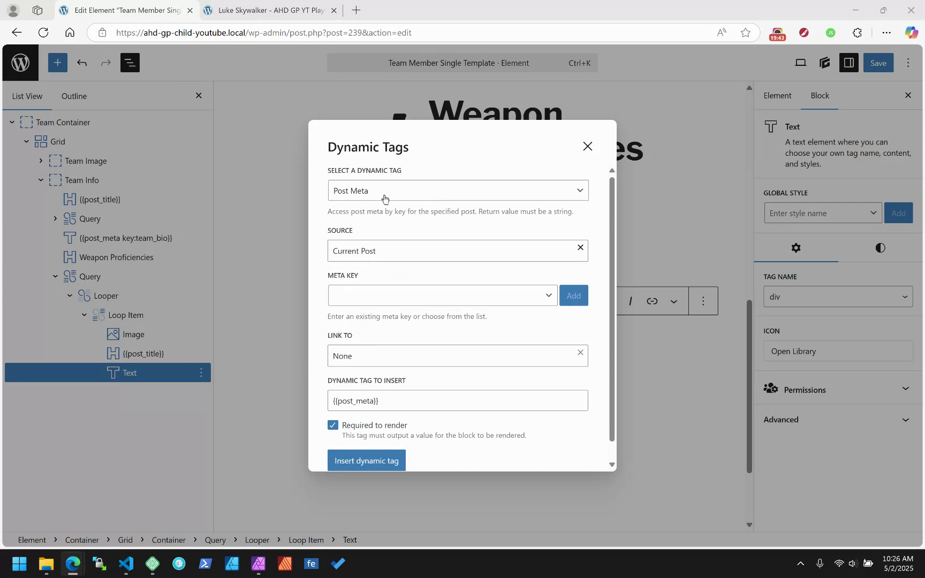
{"action": "left_click", "coordinate": [359, 297]}
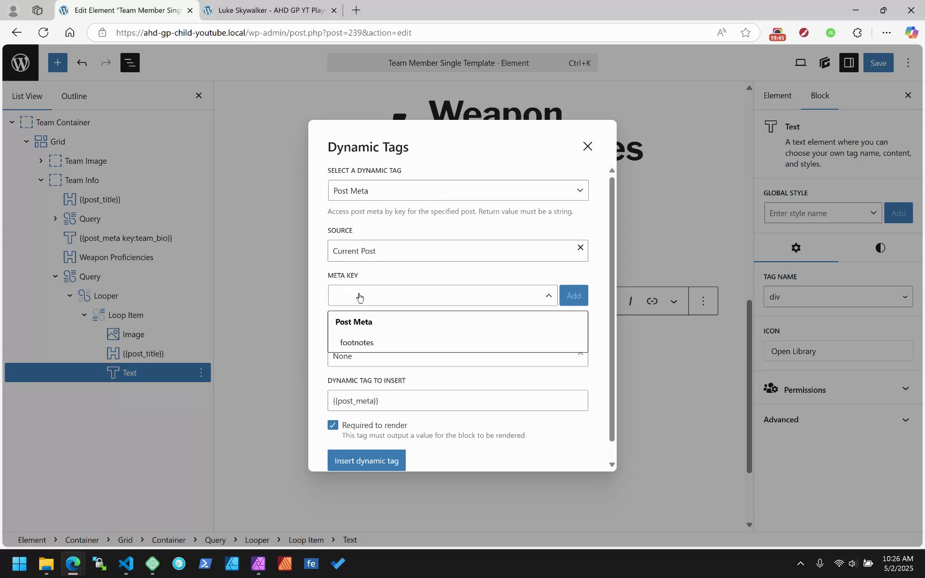
{"action": "type", "text": "wea"}
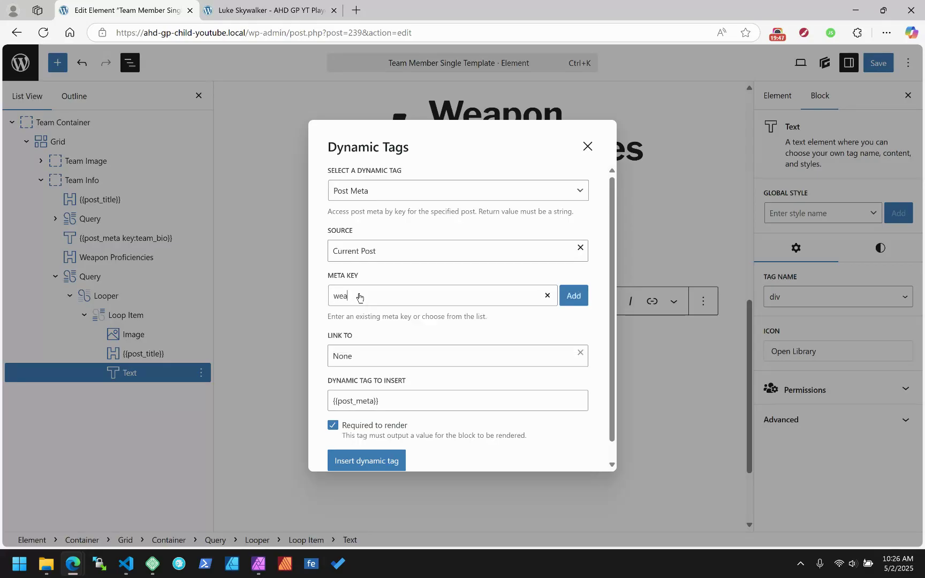
{"action": "type", "text": "pon_description"}
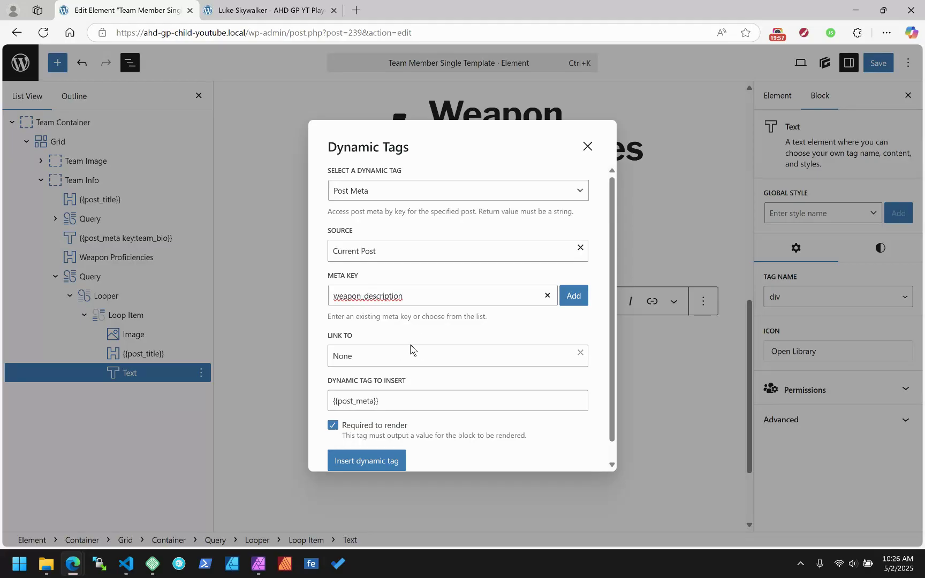
{"action": "scroll", "coordinate": [409, 352], "scroll_direction": "down", "scroll_amount": 1}
{"action": "left_click", "coordinate": [575, 277]}
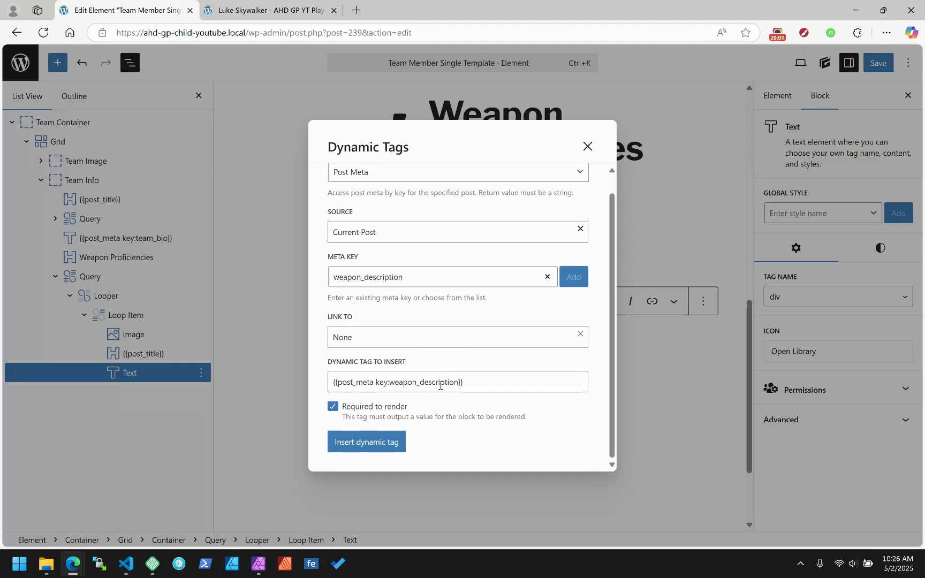
{"action": "left_click_drag", "start_coordinate": [374, 383], "coordinate": [340, 387]}
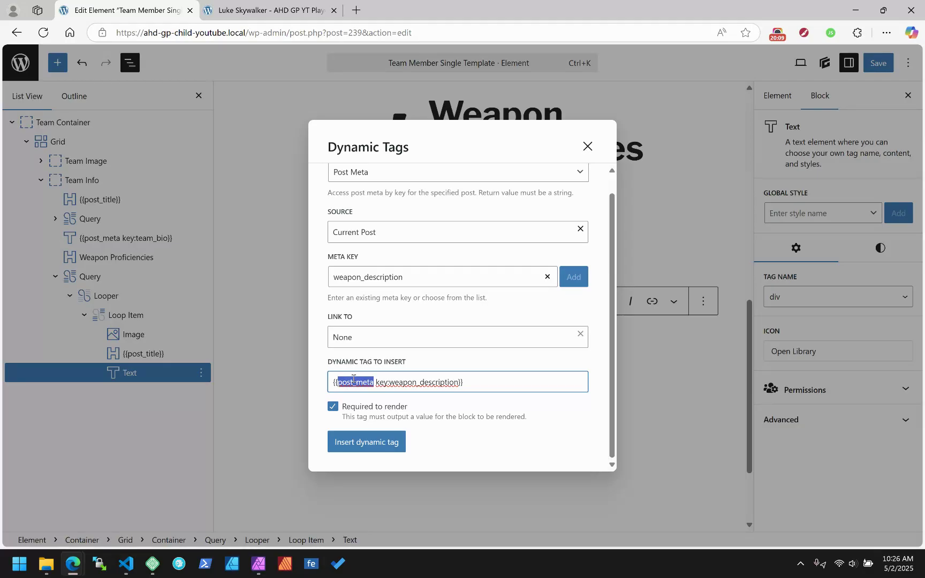
{"action": "left_click_drag", "start_coordinate": [376, 383], "coordinate": [459, 384]}
{"action": "left_click", "coordinate": [392, 386]}
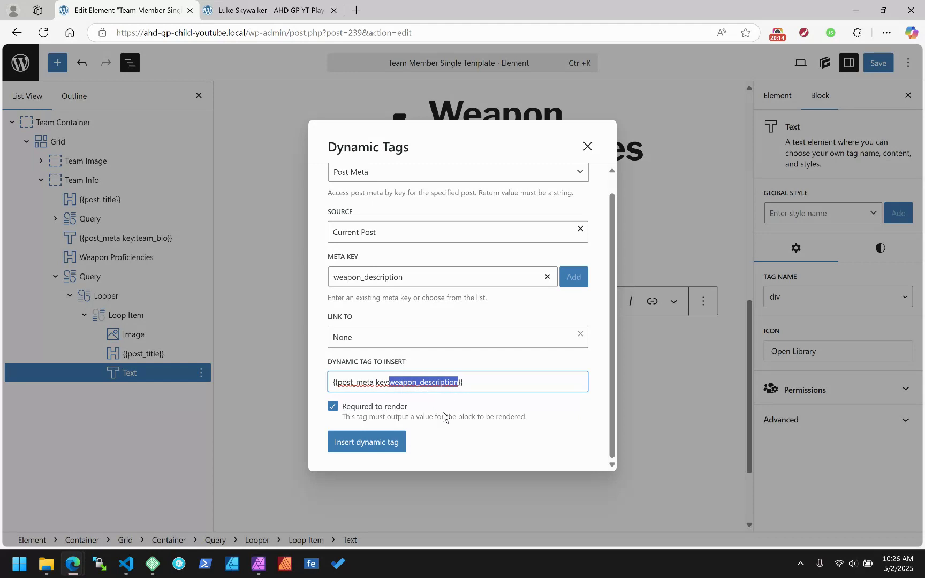
{"action": "left_click", "coordinate": [374, 443]}
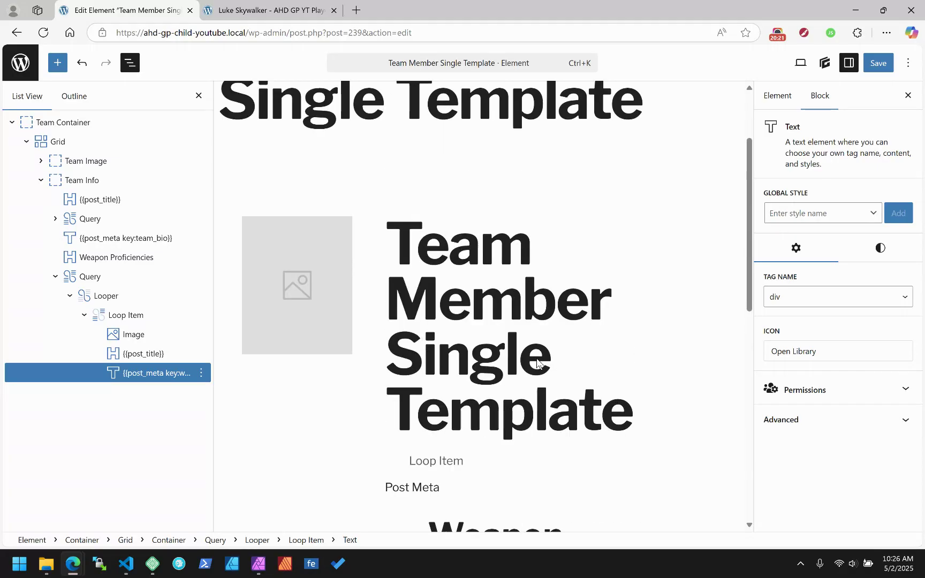
Step: Save the Team Member Single Template and reload the open team member's bio page to check the result
{"action": "left_click", "coordinate": [881, 64]}
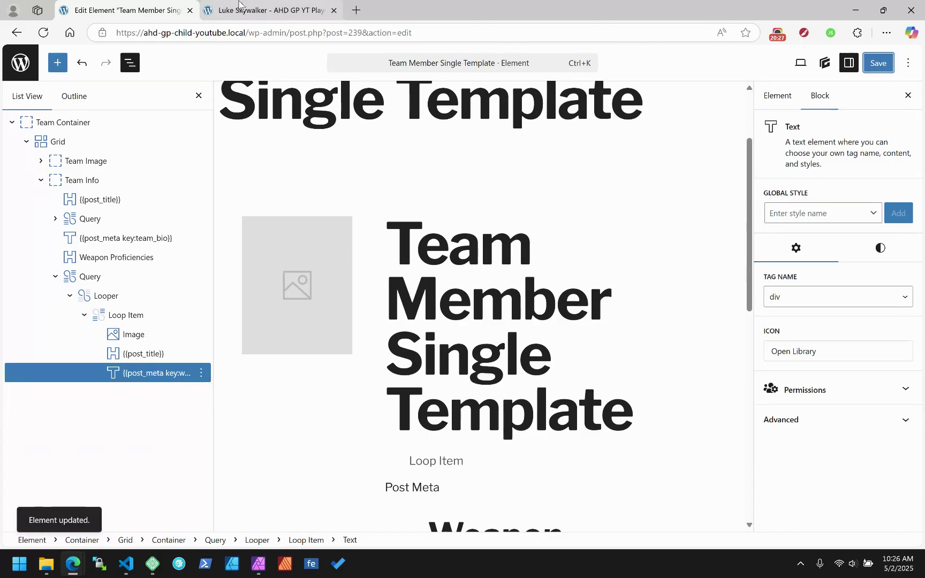
{"action": "left_click", "coordinate": [268, 10]}
{"action": "left_click", "coordinate": [43, 33]}
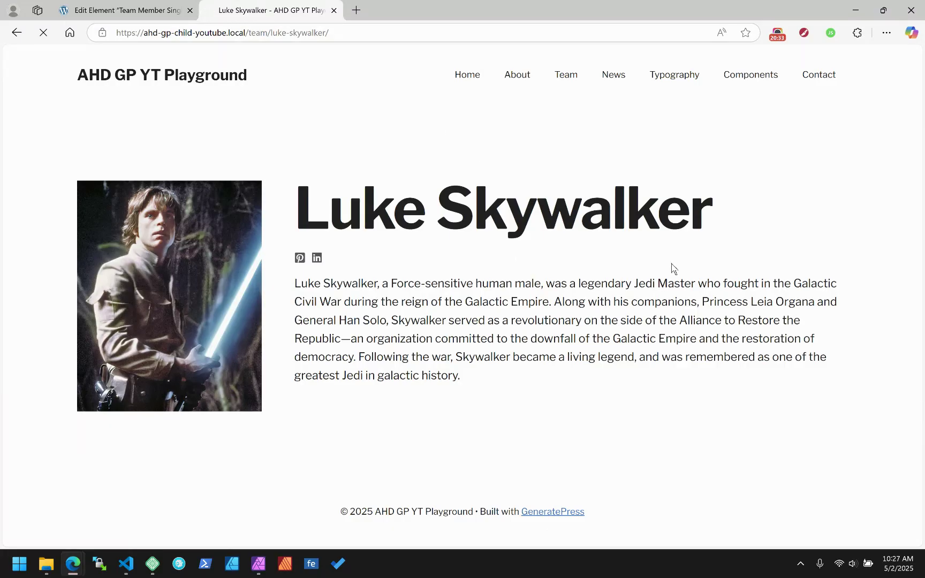
Step: Examine the looped weapon images, titles and descriptions under Weapon Proficiencies on Luke Skywalker's bio page
{"action": "scroll", "coordinate": [808, 216], "scroll_direction": "down", "scroll_amount": 4}
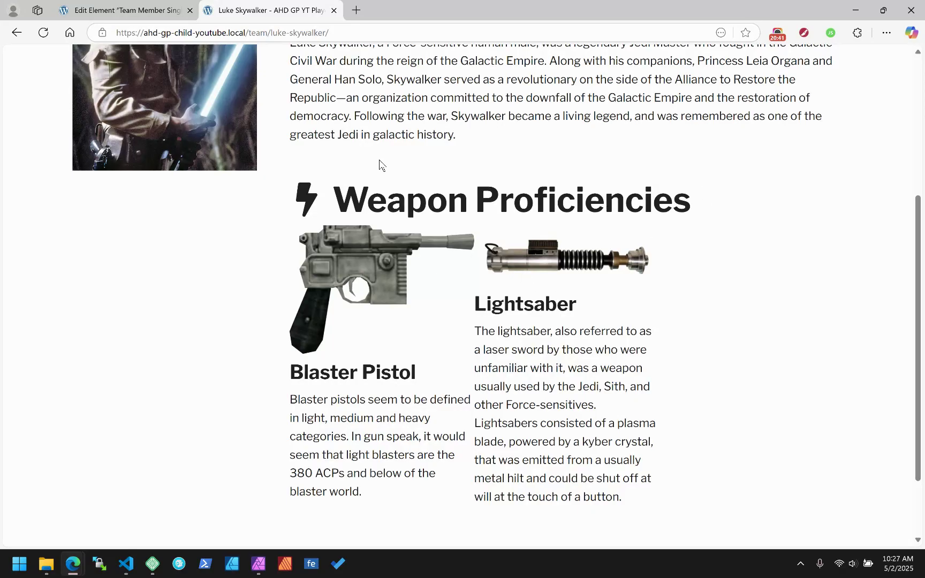
{"action": "scroll", "coordinate": [488, 293], "scroll_direction": "up", "scroll_amount": 2}
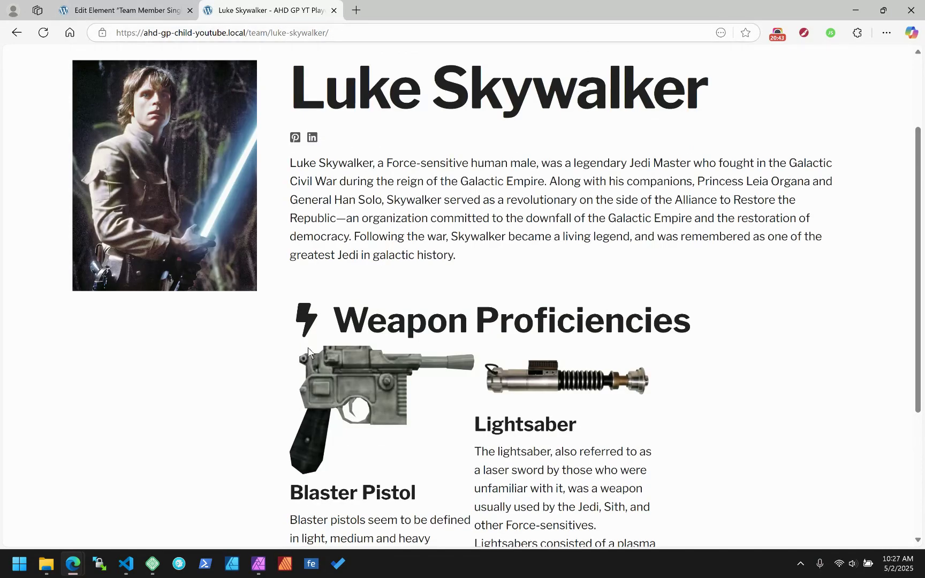
{"action": "scroll", "coordinate": [308, 347], "scroll_direction": "down", "scroll_amount": 2}
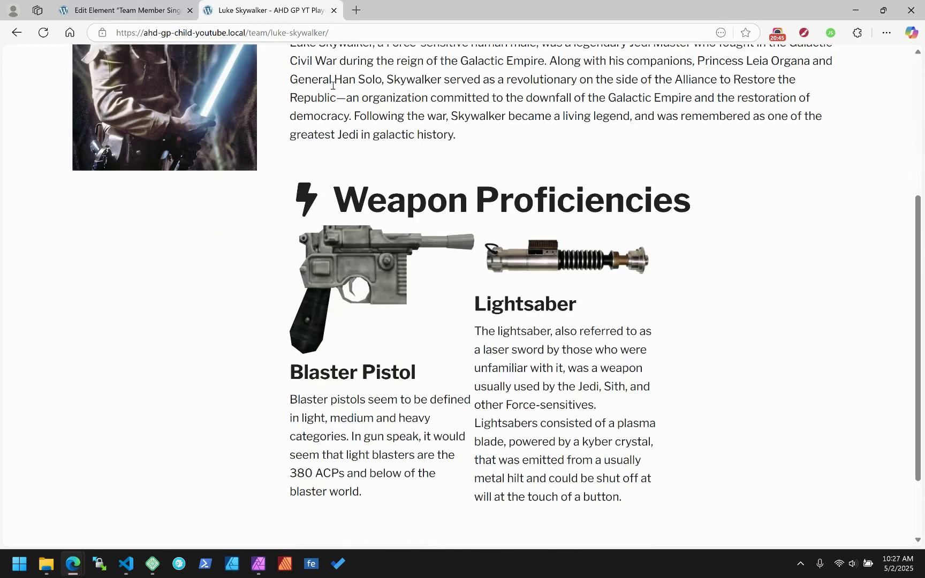
Step: In the Team Member Single Template, set the weapons Looper's grid column gap and row gap to 2rem each
{"action": "left_click", "coordinate": [123, 10]}
{"action": "scroll", "coordinate": [552, 277], "scroll_direction": "down", "scroll_amount": 3}
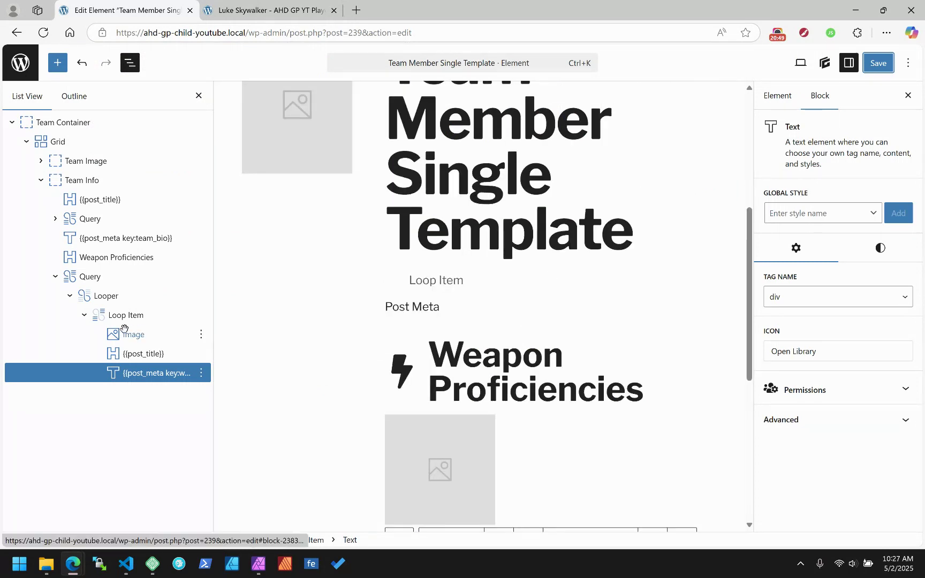
{"action": "left_click", "coordinate": [105, 298]}
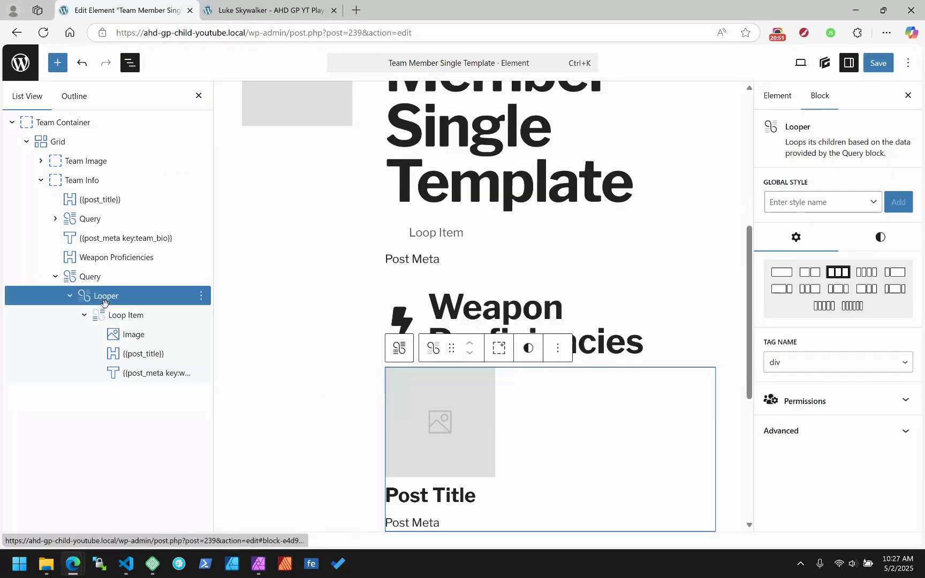
{"action": "left_click", "coordinate": [870, 243]}
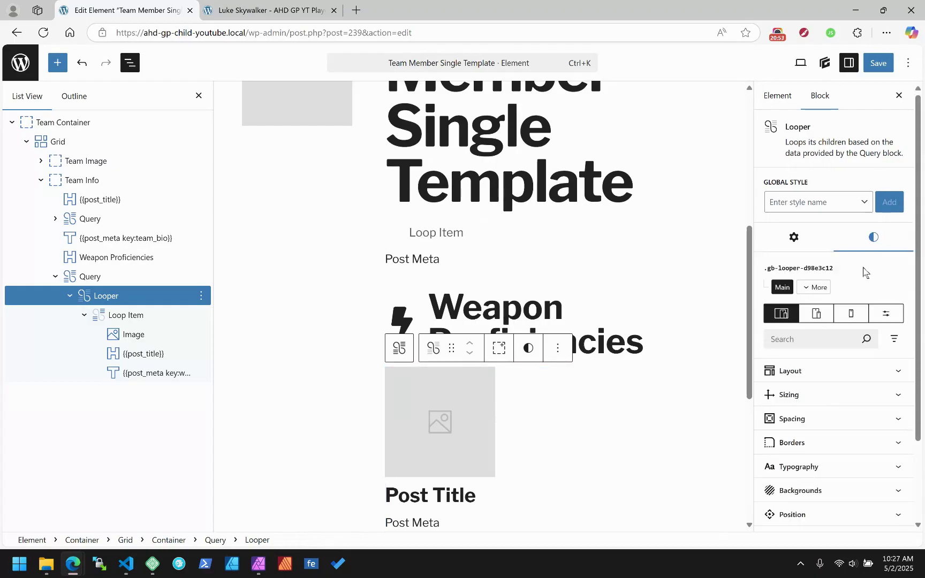
{"action": "left_click", "coordinate": [793, 374]}
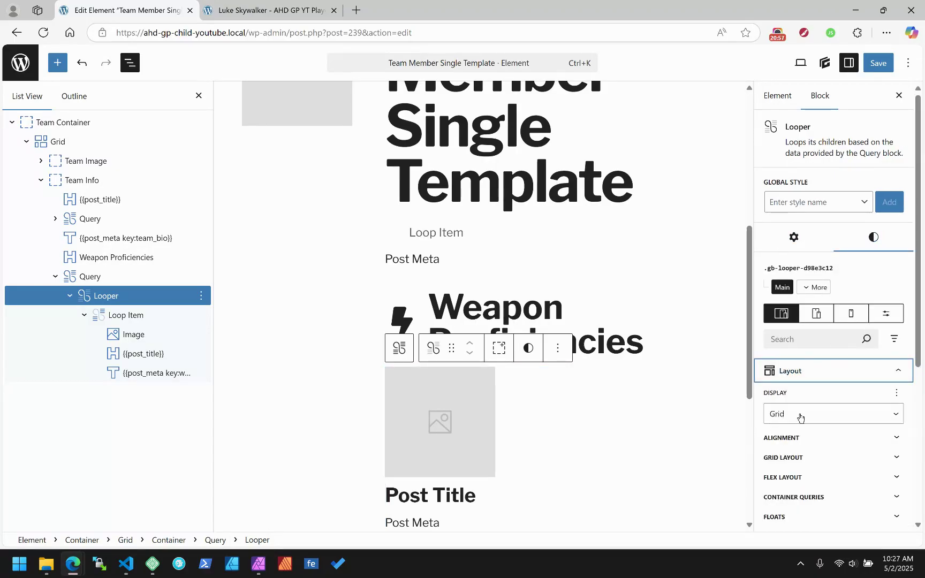
{"action": "left_click", "coordinate": [797, 458]}
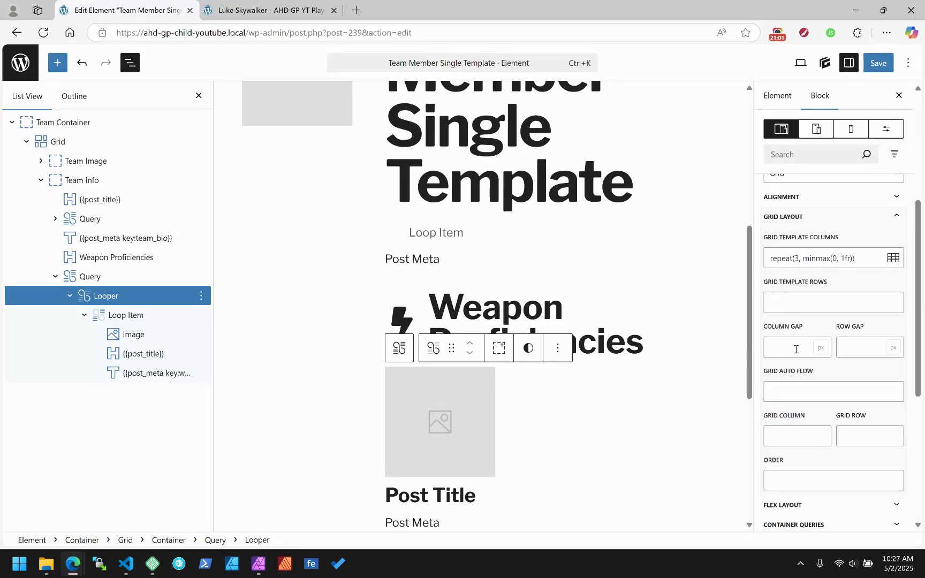
{"action": "left_click", "coordinate": [783, 347]}
{"action": "type", "text": "2em"}
{"action": "key", "text": "Tab"}
{"action": "type", "text": "2rem"}
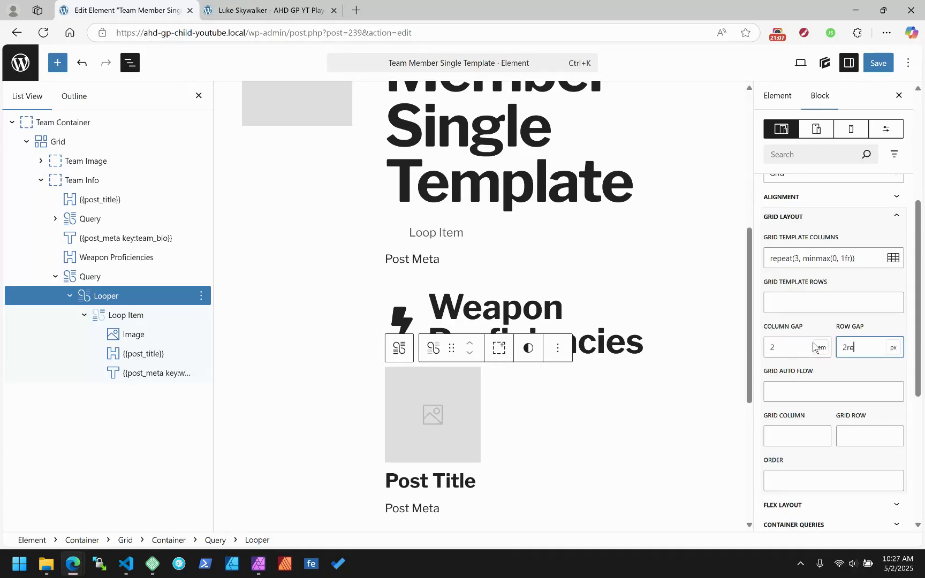
{"action": "key", "text": "Tab"}
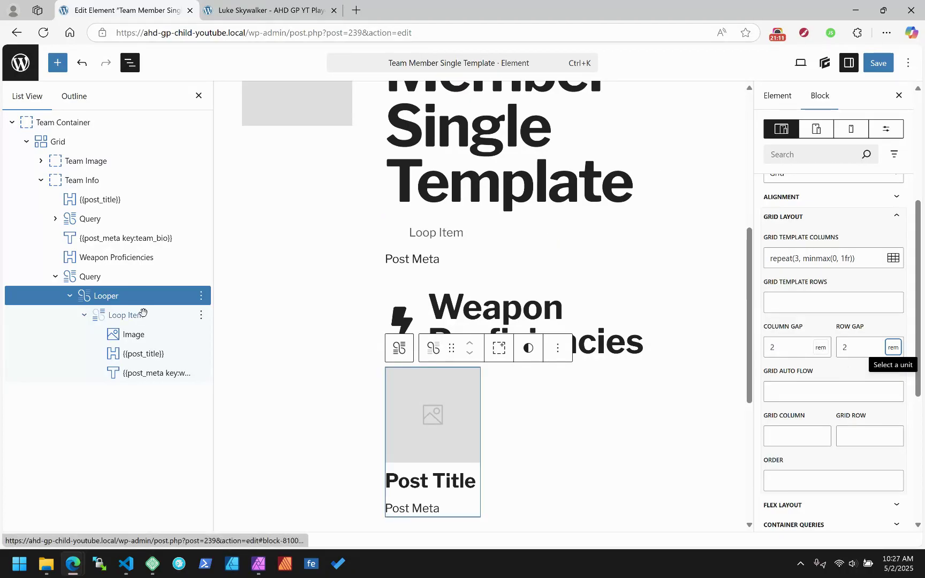
Step: Set the bottom margin of the Weapon Proficiencies headline to 1rem
{"action": "left_click", "coordinate": [111, 257]}
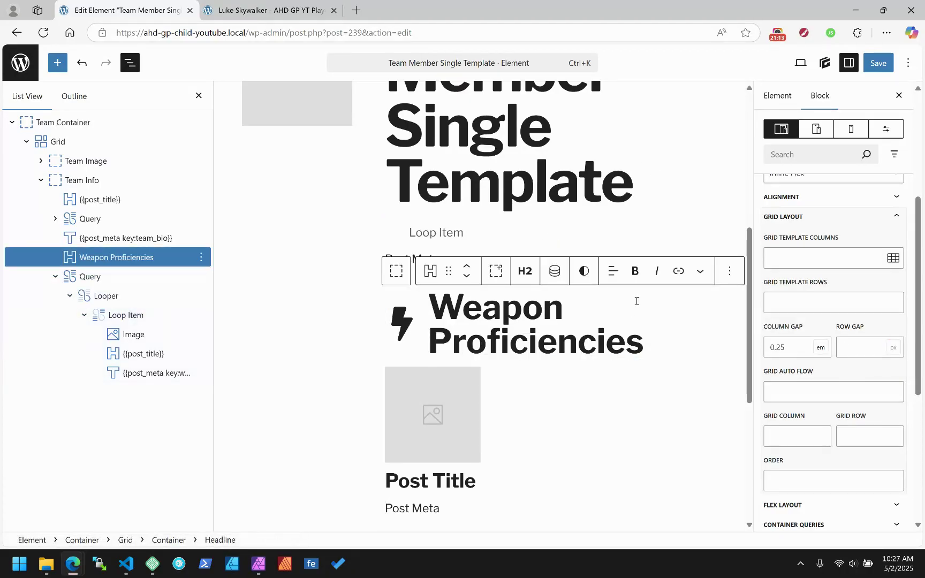
{"action": "scroll", "coordinate": [802, 231], "scroll_direction": "up", "scroll_amount": 2}
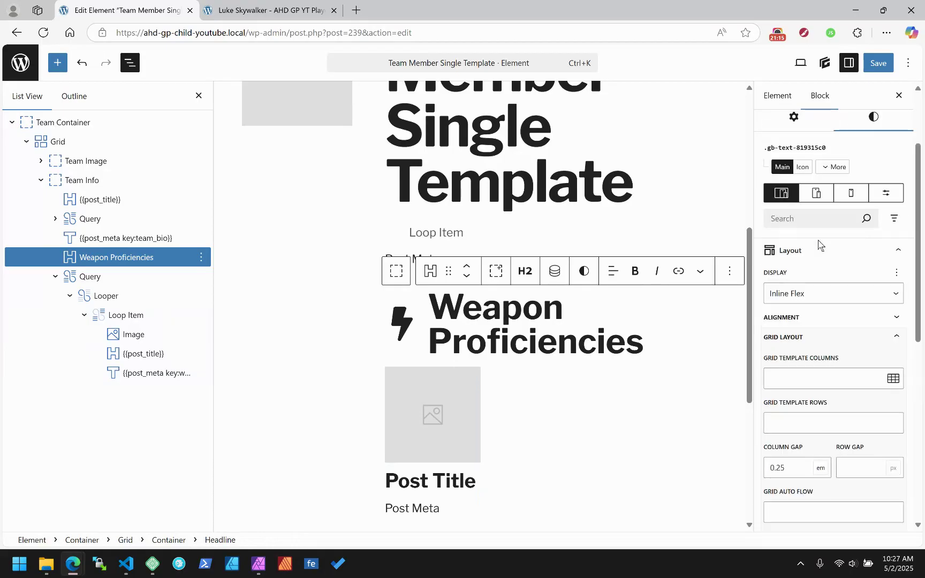
{"action": "left_click", "coordinate": [798, 253]}
{"action": "left_click", "coordinate": [795, 318]}
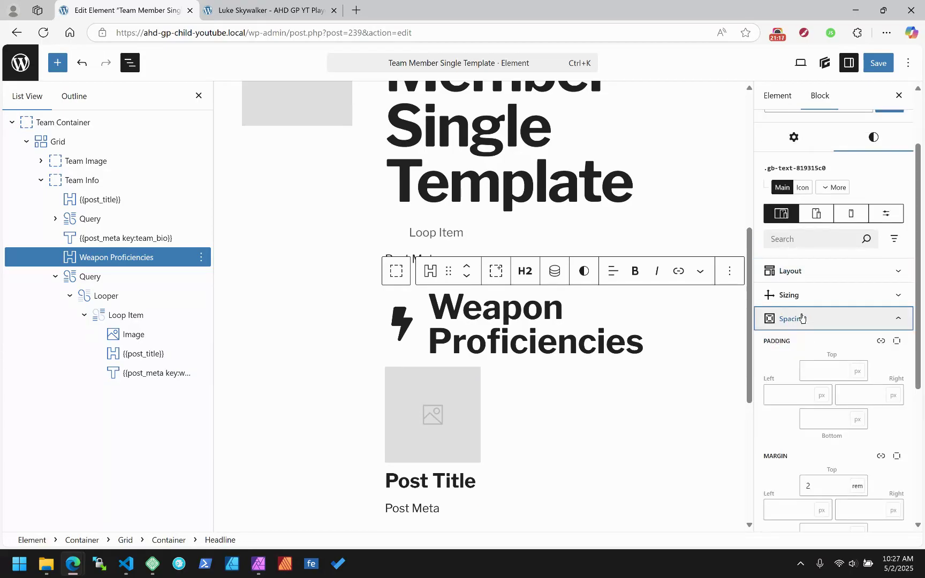
{"action": "left_click", "coordinate": [826, 415]}
{"action": "type", "text": "1rem"}
Step: Save the template, then reload Luke Skywalker's bio page and check the spacing of the weapons section
{"action": "left_click", "coordinate": [880, 65]}
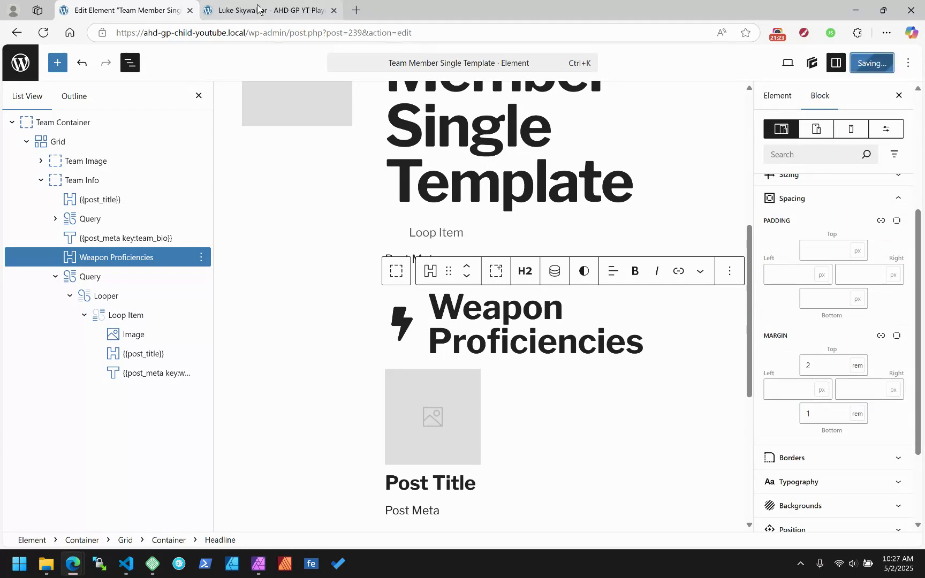
{"action": "mouse_move", "coordinate": [257, 8]}
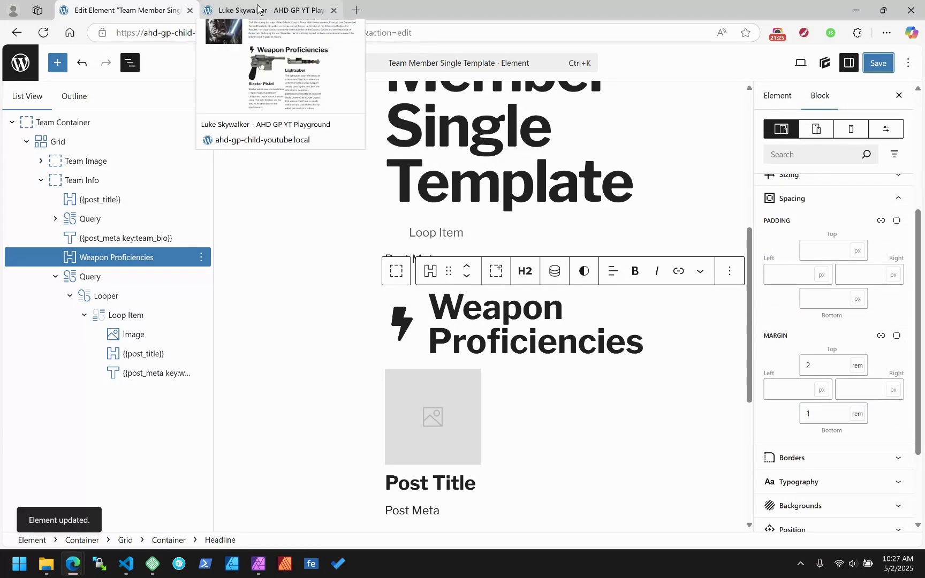
{"action": "left_click", "coordinate": [258, 8]}
{"action": "left_click", "coordinate": [43, 33]}
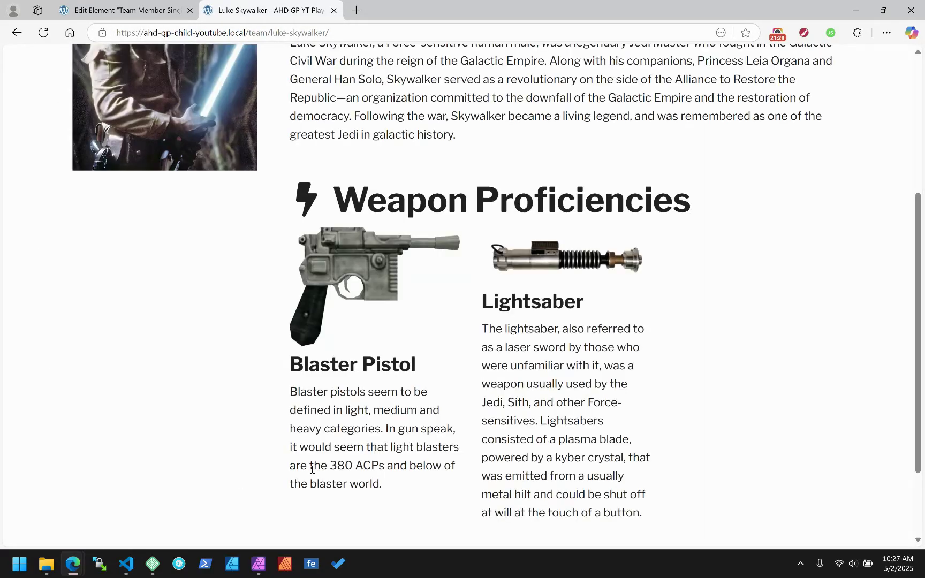
{"action": "scroll", "coordinate": [604, 386], "scroll_direction": "up", "scroll_amount": 4}
{"action": "scroll", "coordinate": [603, 386], "scroll_direction": "down", "scroll_amount": 5}
{"action": "scroll", "coordinate": [609, 378], "scroll_direction": "up", "scroll_amount": 5}
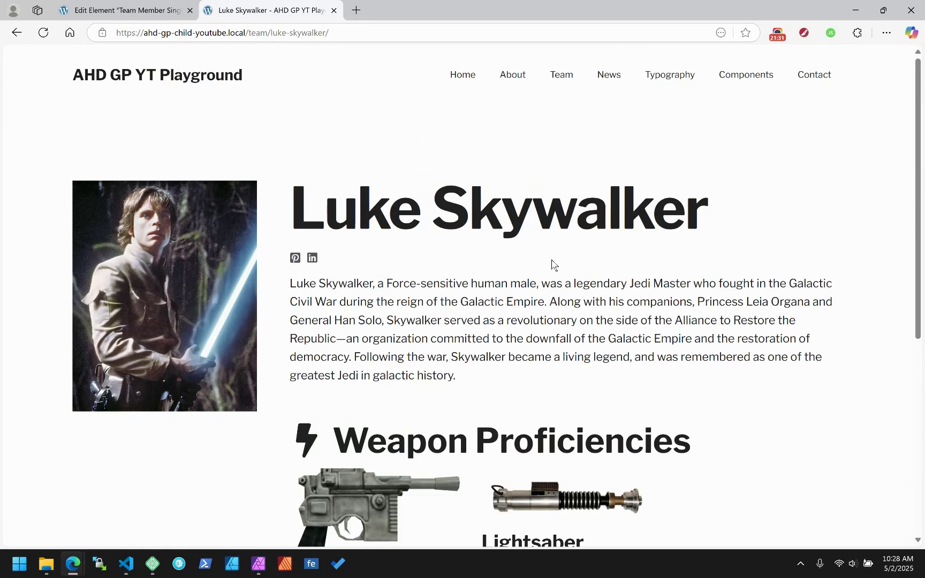
Step: Open Princess Leia's bio from the Team archive page and review the weapons listed under Weapon Proficiencies
{"action": "left_click", "coordinate": [562, 79]}
{"action": "scroll", "coordinate": [332, 242], "scroll_direction": "down", "scroll_amount": 3}
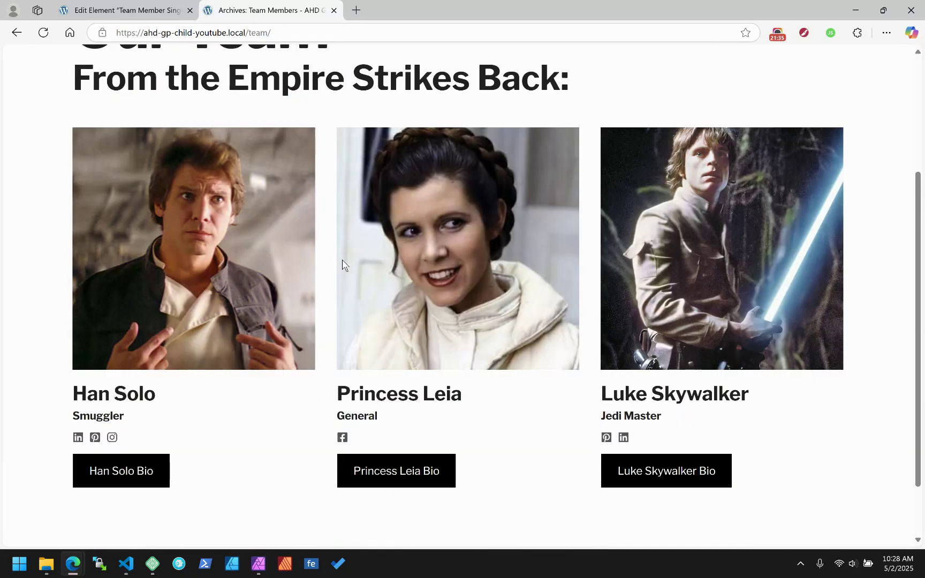
{"action": "left_click", "coordinate": [398, 475]}
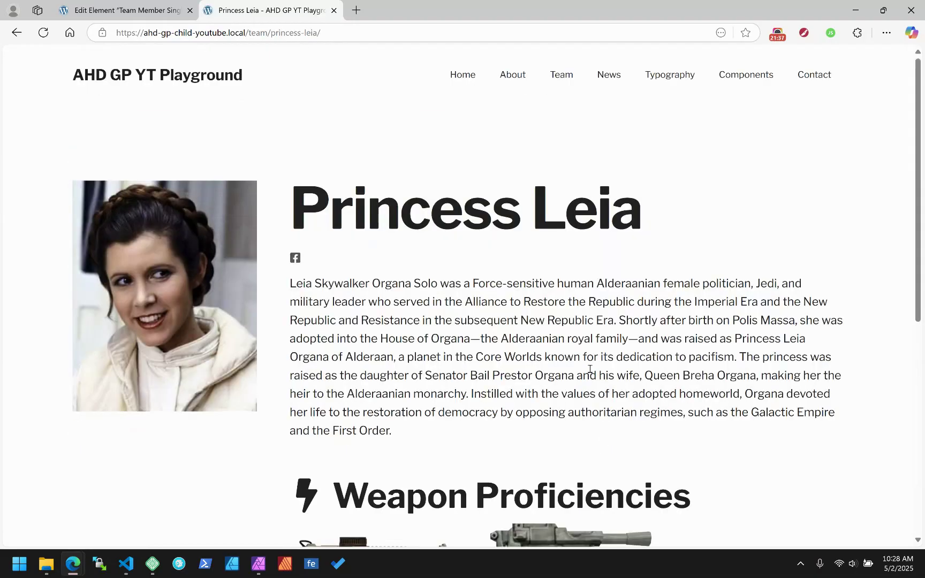
{"action": "scroll", "coordinate": [539, 324], "scroll_direction": "down", "scroll_amount": 6}
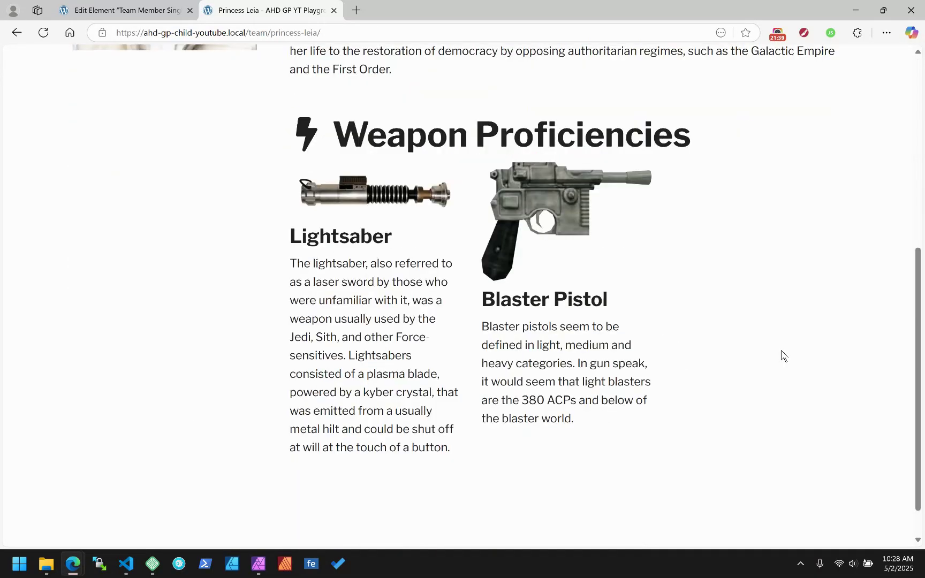
{"action": "scroll", "coordinate": [783, 356], "scroll_direction": "up", "scroll_amount": 2}
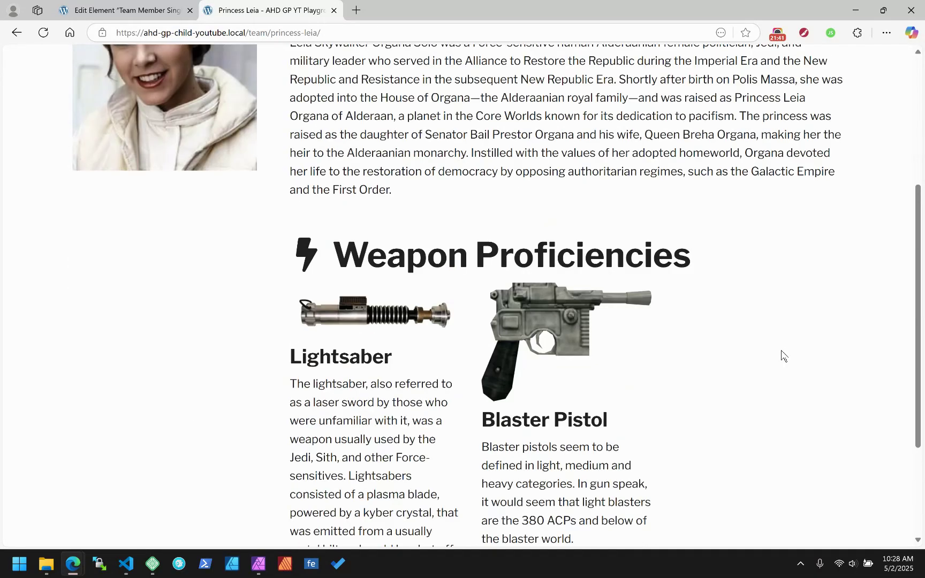
{"action": "scroll", "coordinate": [783, 356], "scroll_direction": "up", "scroll_amount": 4}
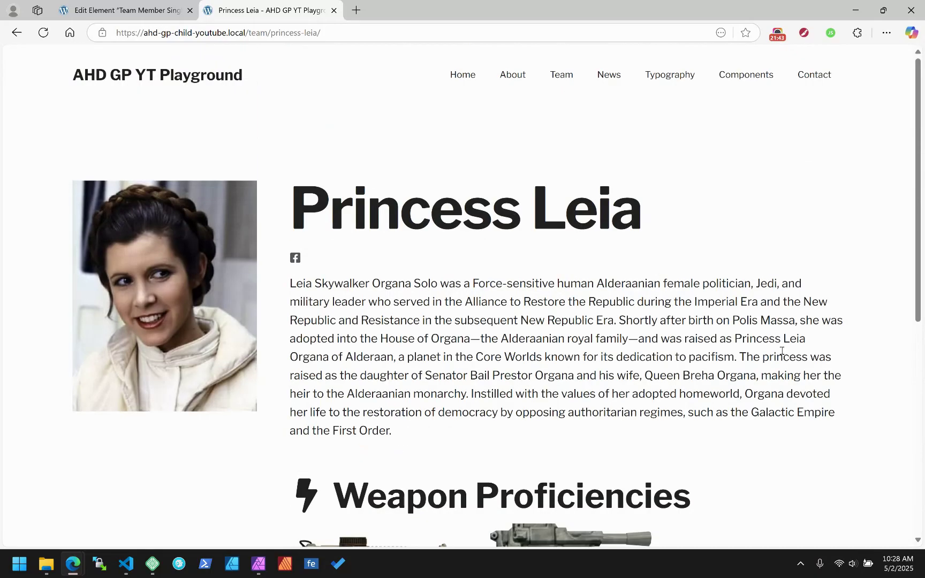
{"action": "scroll", "coordinate": [782, 351], "scroll_direction": "down", "scroll_amount": 3}
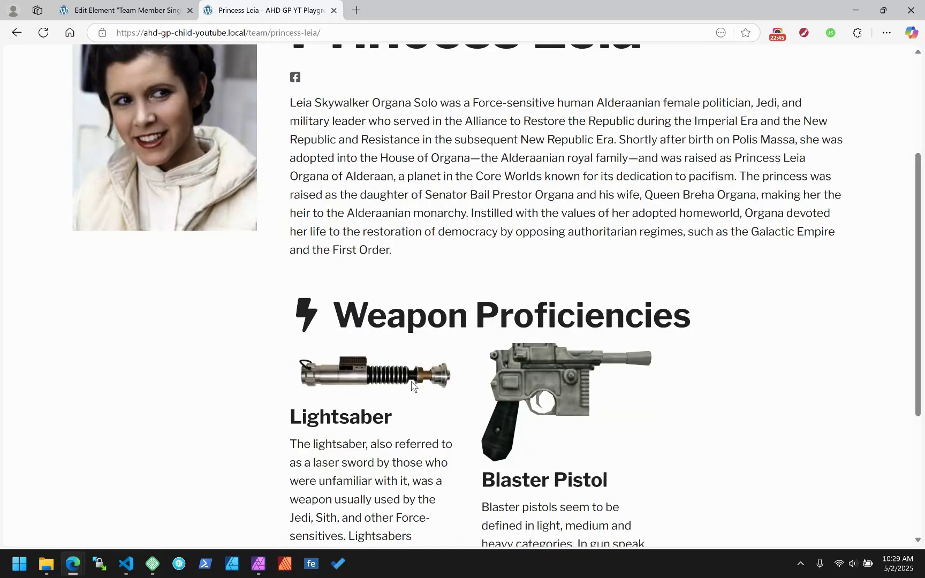
Step: Open the Han Solo team member for editing in the admin and examine the Weapon Proficiencies relationship field
{"action": "left_click", "coordinate": [155, 11]}
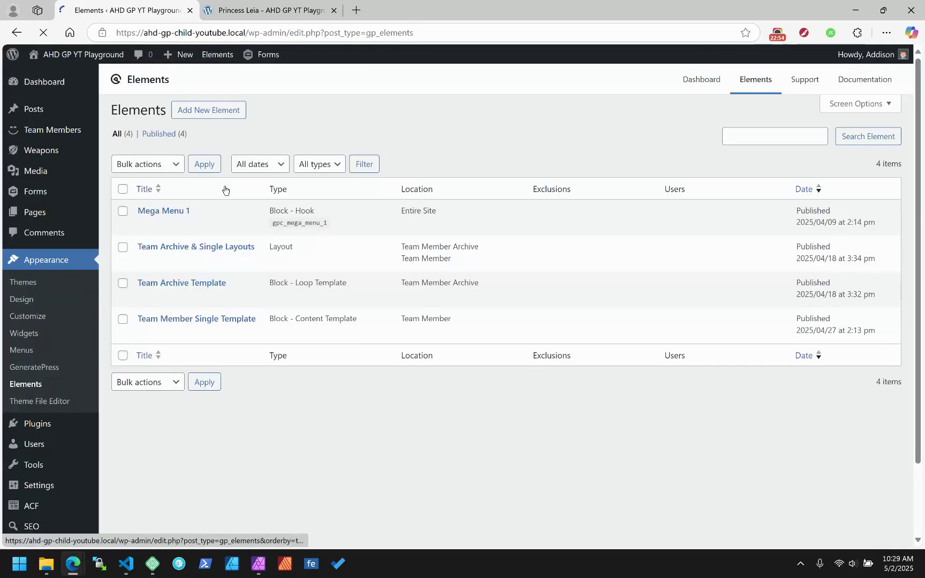
{"action": "mouse_move", "coordinate": [85, 168]}
{"action": "mouse_move", "coordinate": [52, 135]}
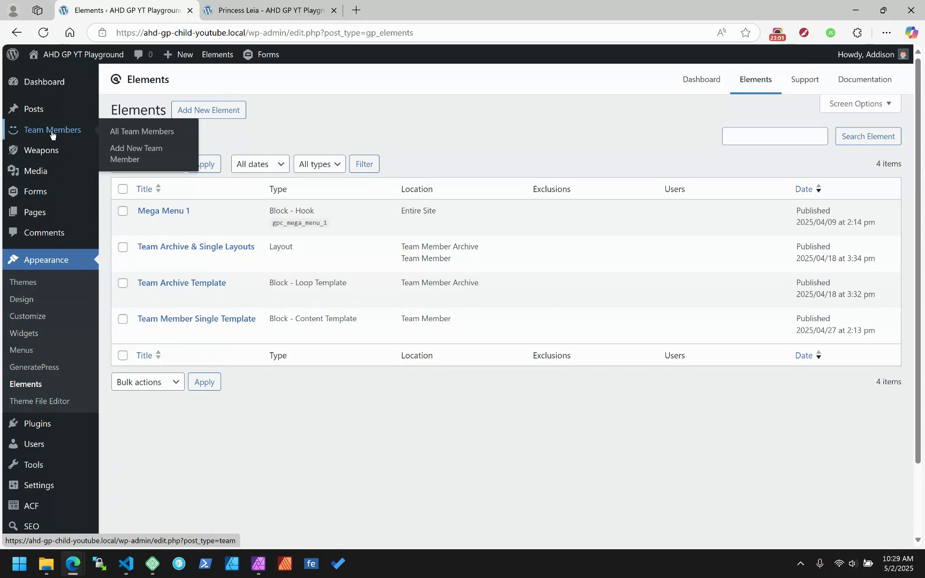
{"action": "left_click", "coordinate": [52, 134]}
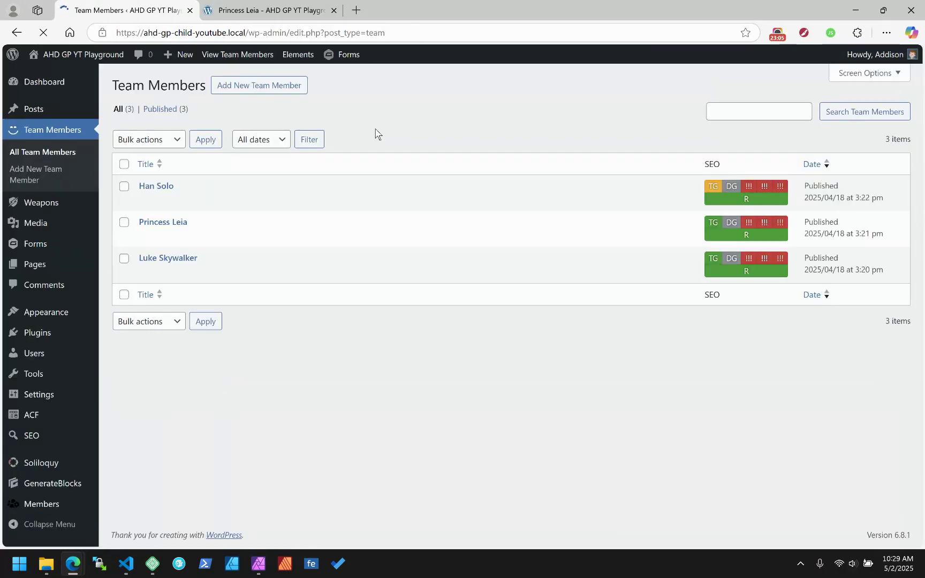
{"action": "left_click", "coordinate": [160, 187]}
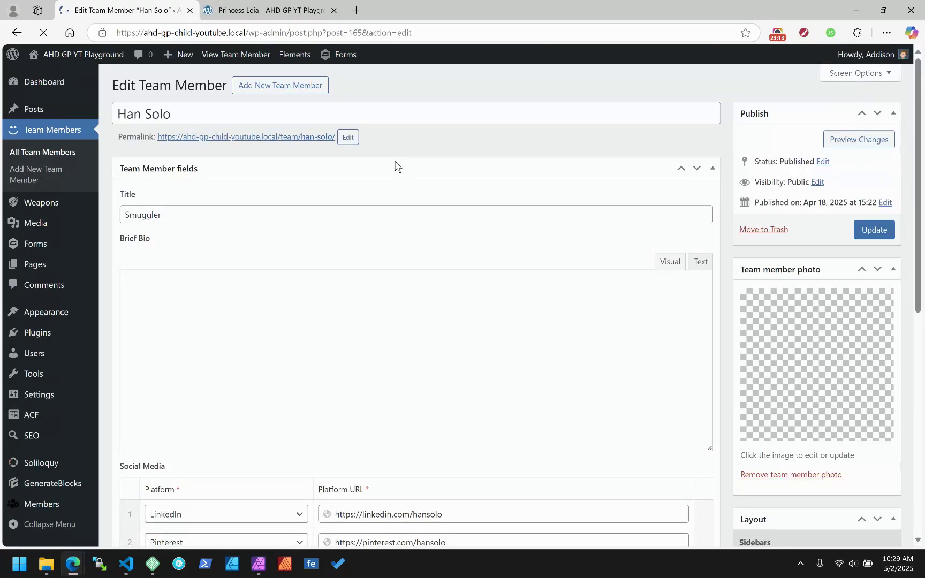
{"action": "scroll", "coordinate": [409, 183], "scroll_direction": "down", "scroll_amount": 3}
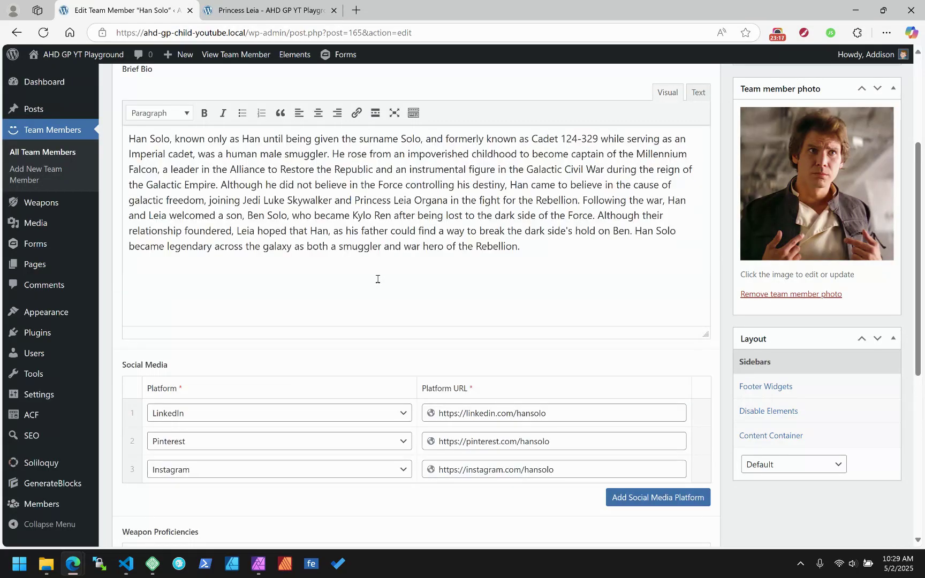
{"action": "scroll", "coordinate": [377, 279], "scroll_direction": "down", "scroll_amount": 3}
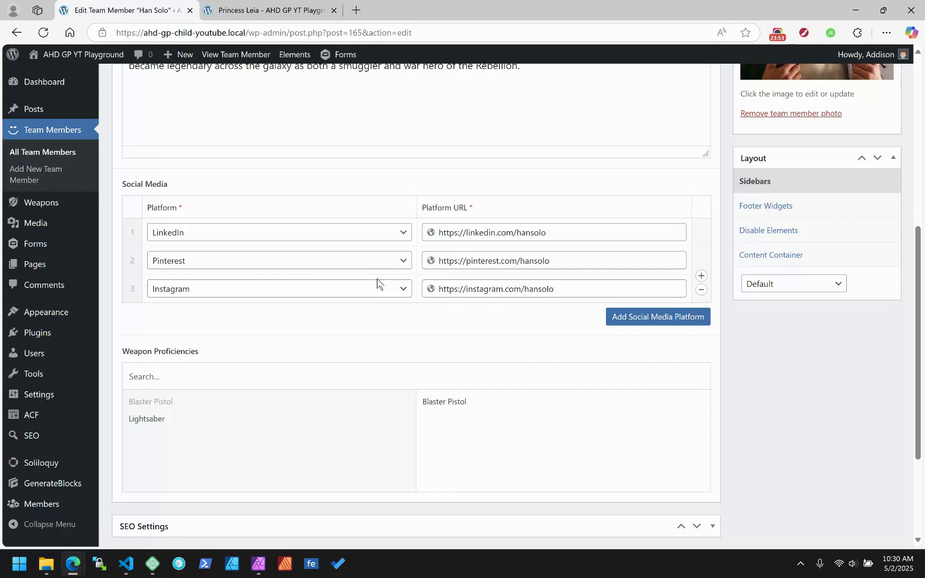
{"action": "scroll", "coordinate": [405, 356], "scroll_direction": "up", "scroll_amount": 1}
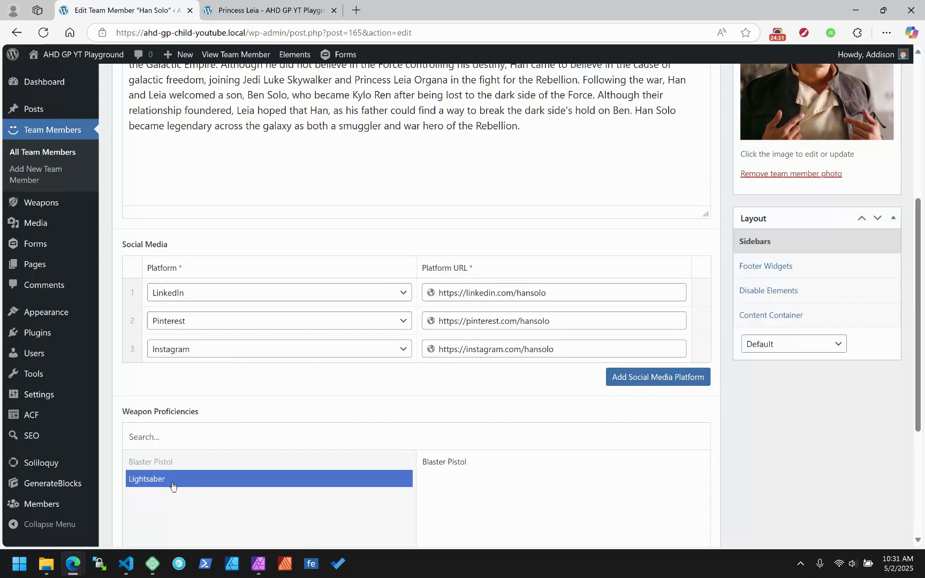
Step: Open the Lightsaber weapon entry and compare its description and image with the Weapon Proficiencies section on Princess Leia's bio page
{"action": "left_click", "coordinate": [122, 211]}
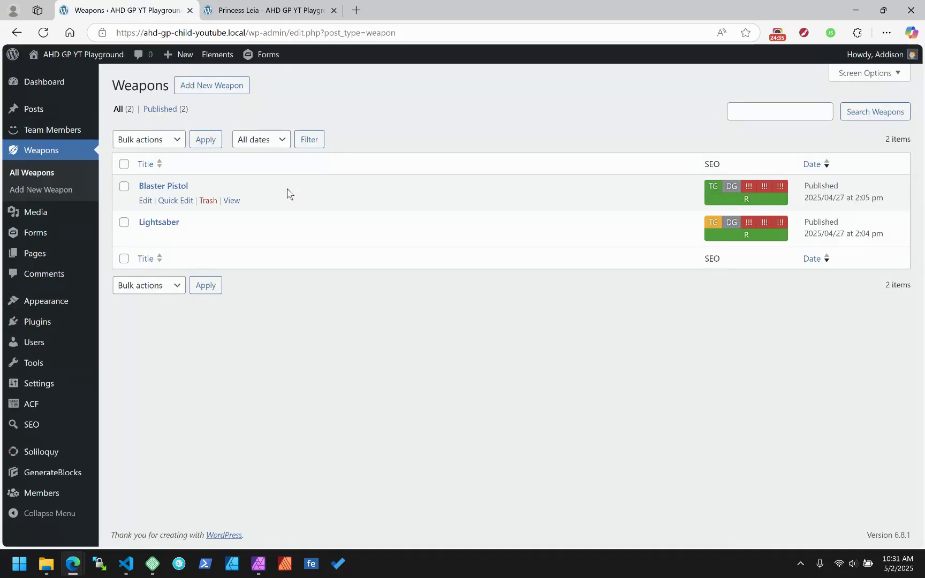
{"action": "left_click", "coordinate": [173, 219]}
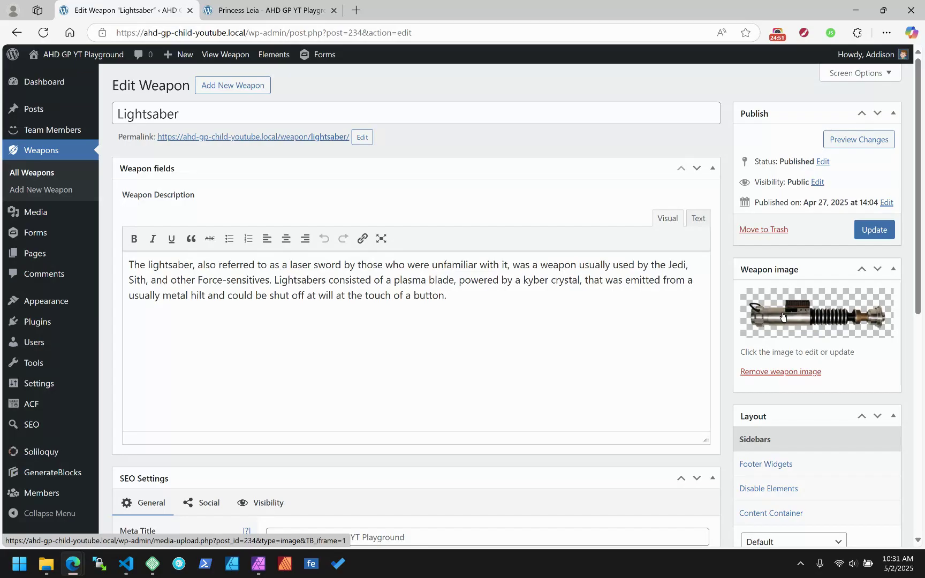
{"action": "left_click", "coordinate": [276, 10]}
{"action": "scroll", "coordinate": [493, 261], "scroll_direction": "up", "scroll_amount": 2}
{"action": "scroll", "coordinate": [482, 279], "scroll_direction": "down", "scroll_amount": 3}
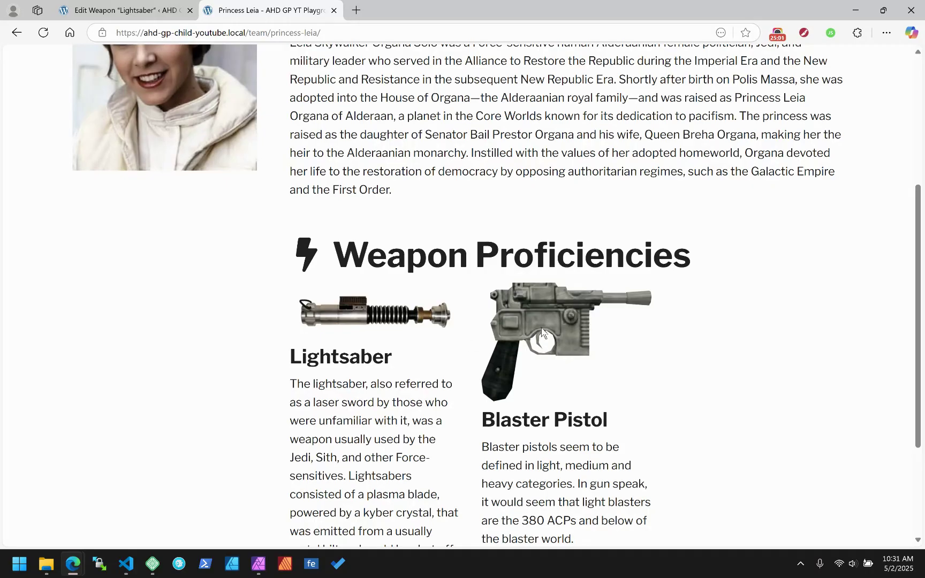
{"action": "scroll", "coordinate": [542, 333], "scroll_direction": "down", "scroll_amount": 3}
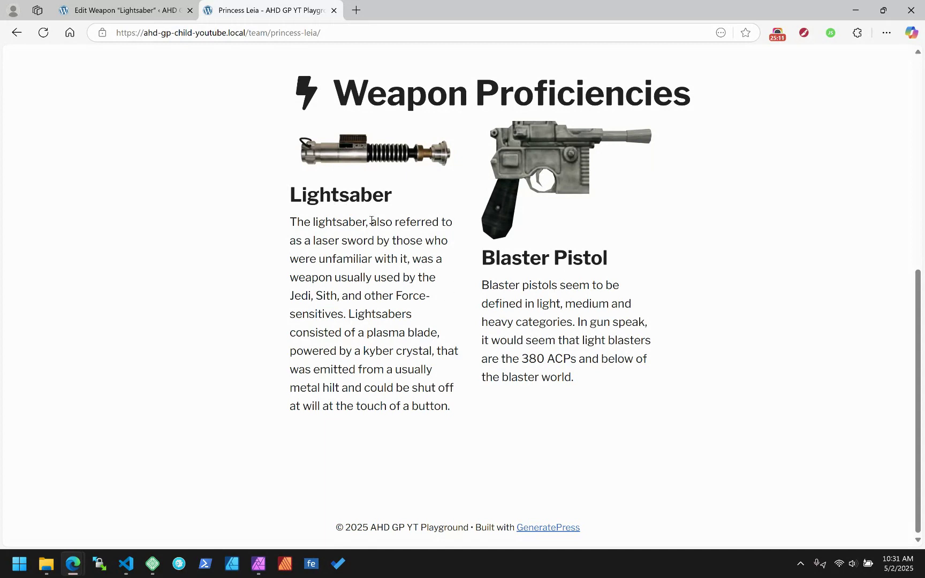
{"action": "scroll", "coordinate": [368, 216], "scroll_direction": "up", "scroll_amount": 5}
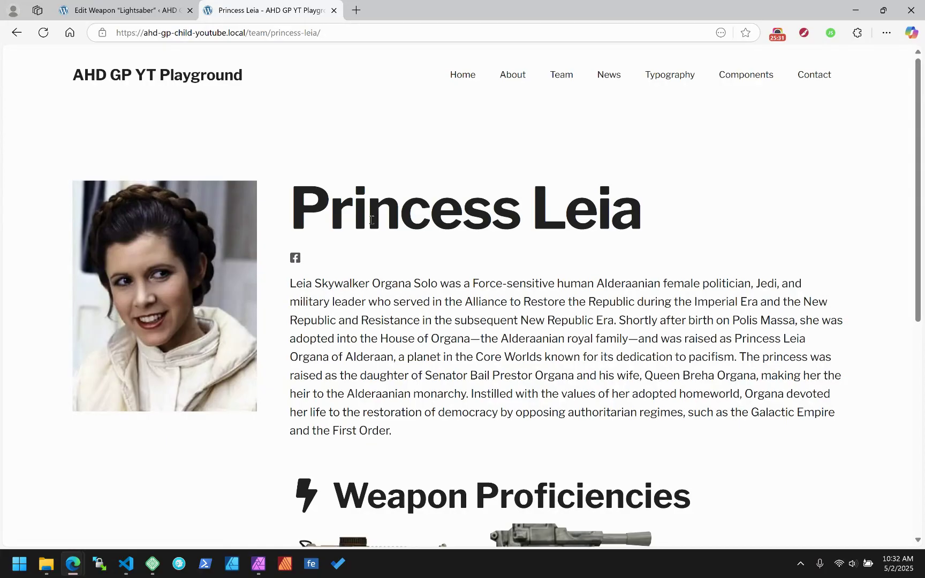
Step: Review the Lightsaber entry's description and image against the weapons shown on Princess Leia's bio page
{"action": "scroll", "coordinate": [529, 362], "scroll_direction": "down", "scroll_amount": 2}
{"action": "scroll", "coordinate": [472, 280], "scroll_direction": "up", "scroll_amount": 2}
{"action": "left_click", "coordinate": [113, 10]}
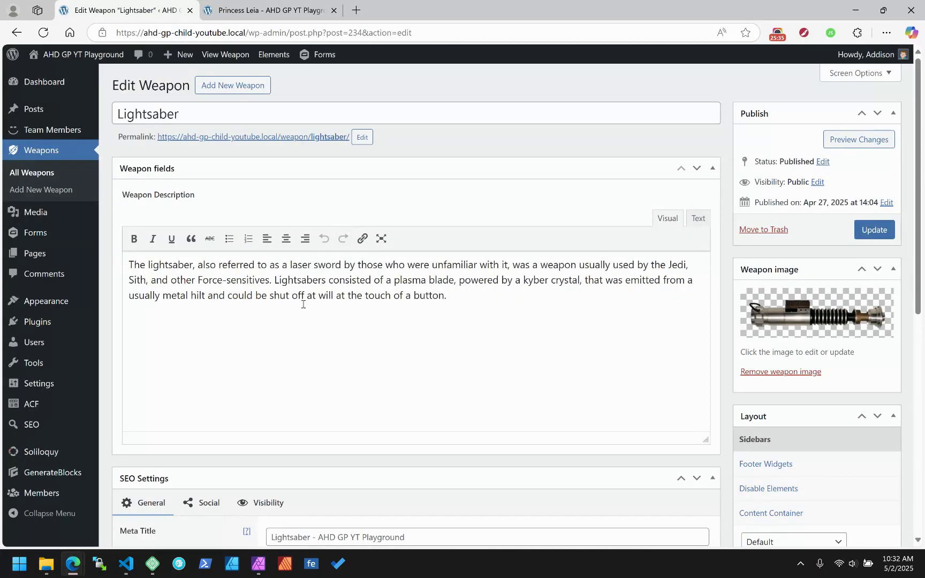
{"action": "scroll", "coordinate": [303, 299], "scroll_direction": "down", "scroll_amount": 5}
{"action": "scroll", "coordinate": [311, 361], "scroll_direction": "up", "scroll_amount": 5}
{"action": "left_click", "coordinate": [301, 5]}
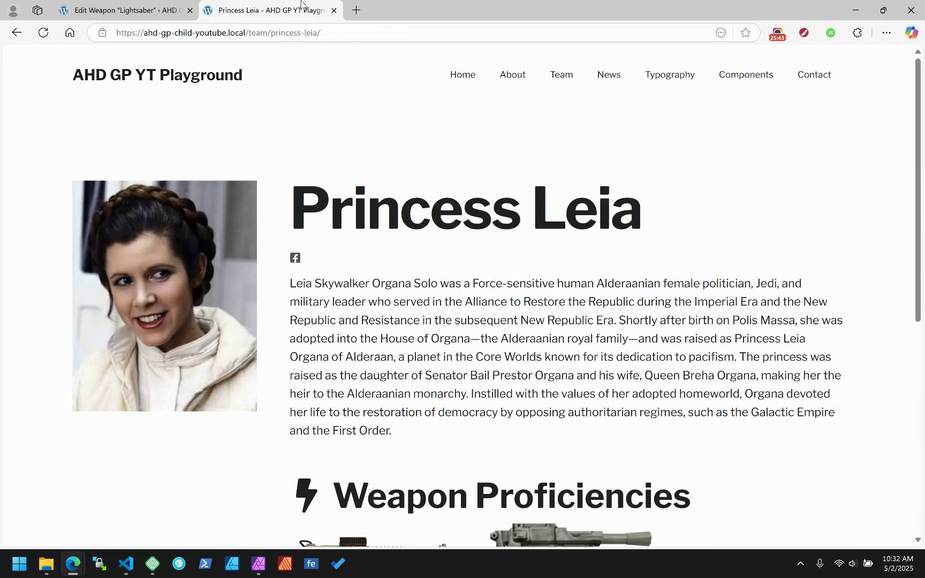
{"action": "scroll", "coordinate": [486, 206], "scroll_direction": "down", "scroll_amount": 2}
{"action": "scroll", "coordinate": [486, 206], "scroll_direction": "down", "scroll_amount": 3}
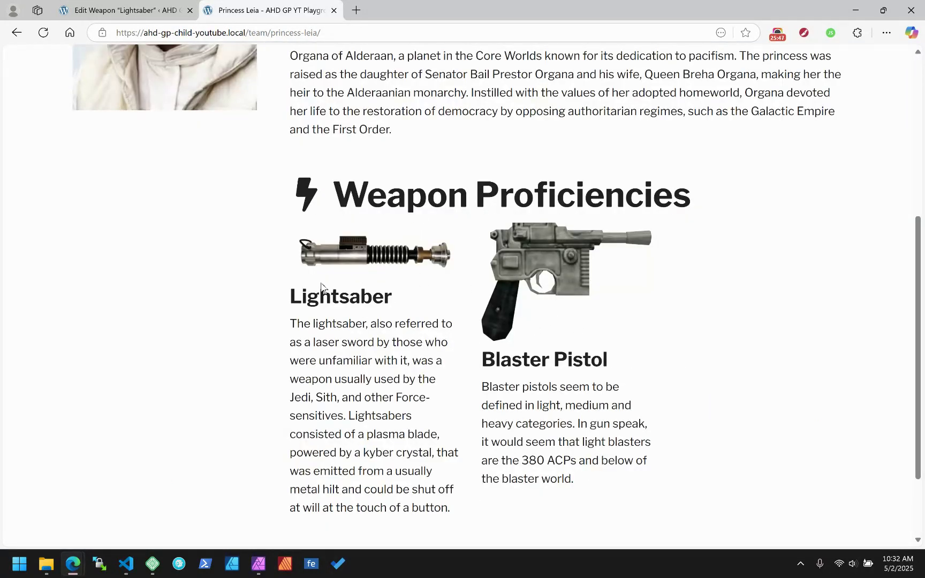
Step: Open the Team Member Single Template from the Elements list for editing
{"action": "left_click", "coordinate": [154, 6]}
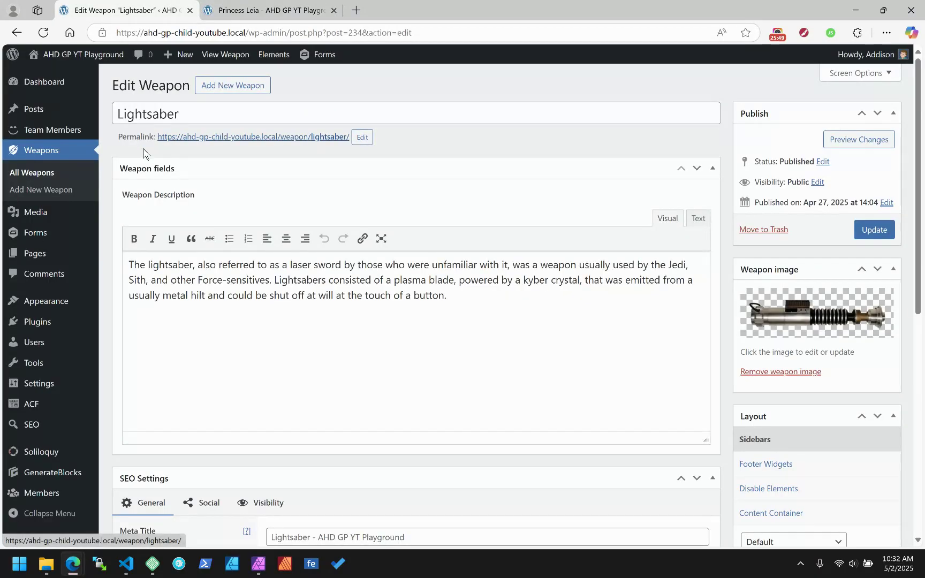
{"action": "left_click", "coordinate": [270, 55]}
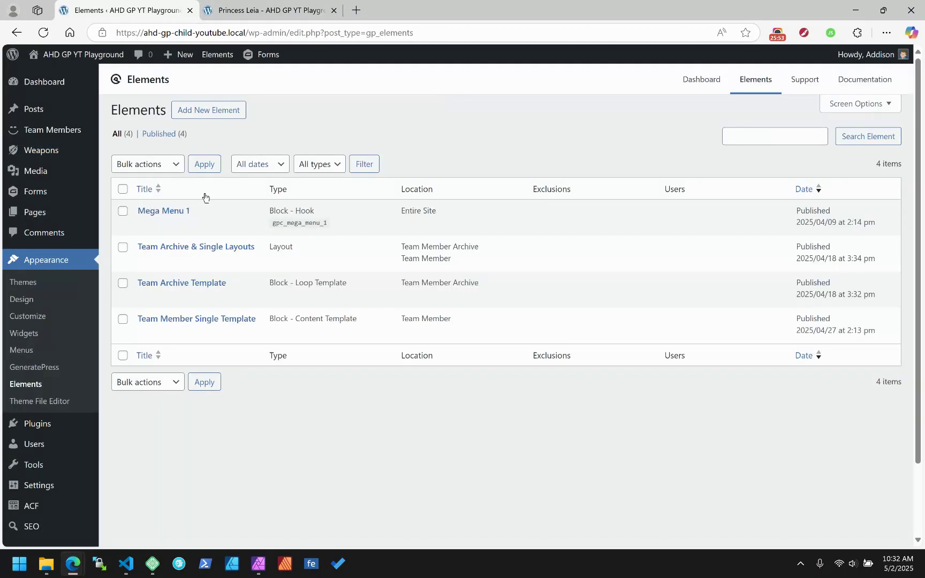
{"action": "left_click", "coordinate": [166, 320]}
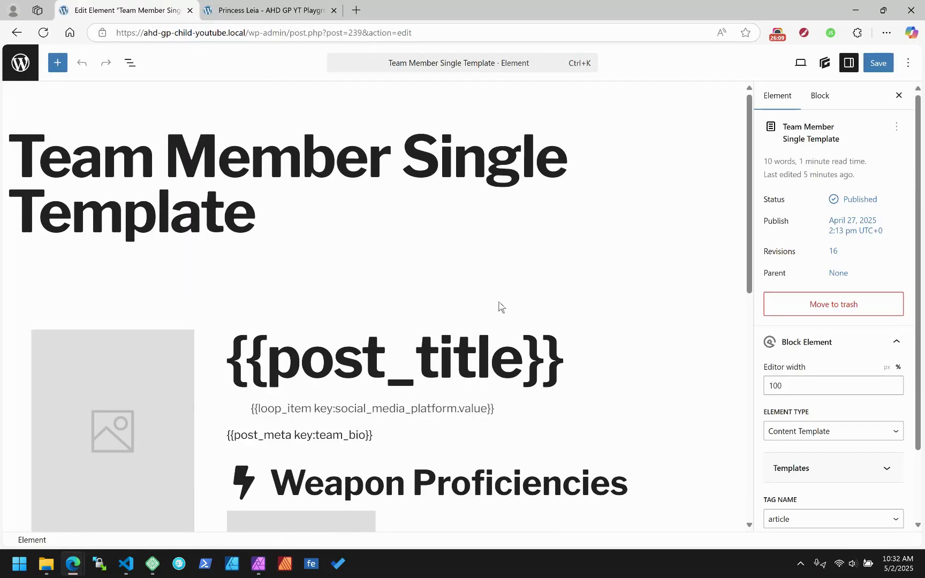
Step: Link the weapon image in the loop item to its post using the Post Permalink dynamic tag with Current Post as source
{"action": "scroll", "coordinate": [498, 306], "scroll_direction": "down", "scroll_amount": 4}
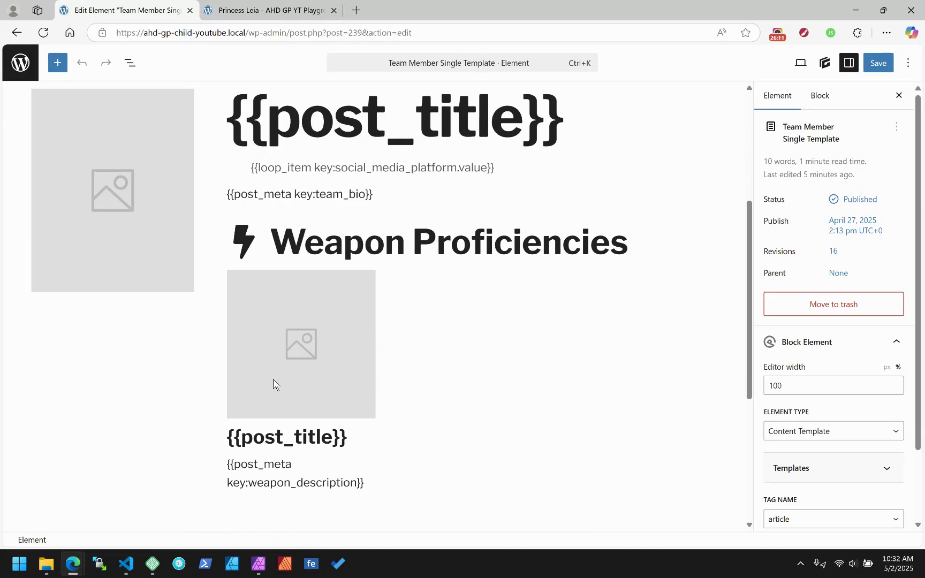
{"action": "left_click", "coordinate": [294, 355]}
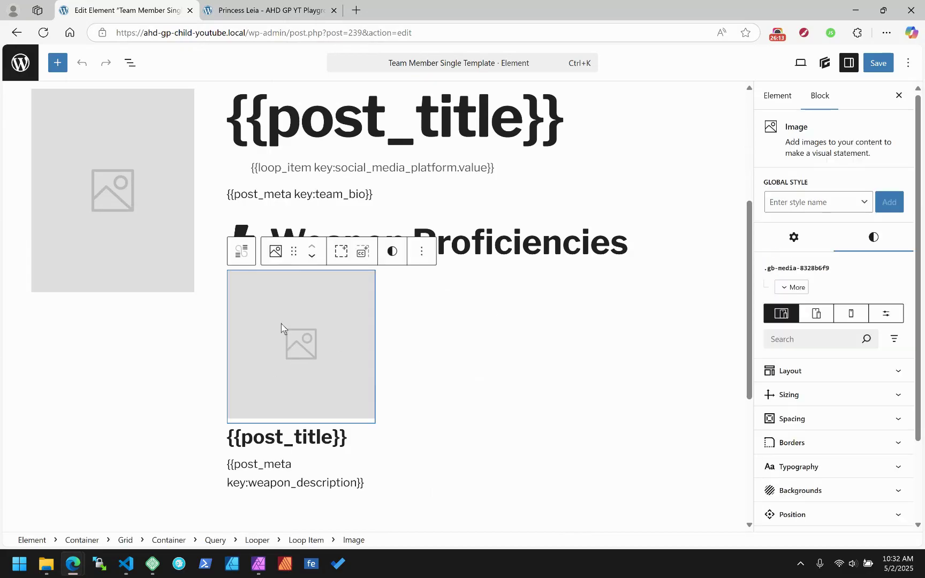
{"action": "left_click", "coordinate": [798, 237]}
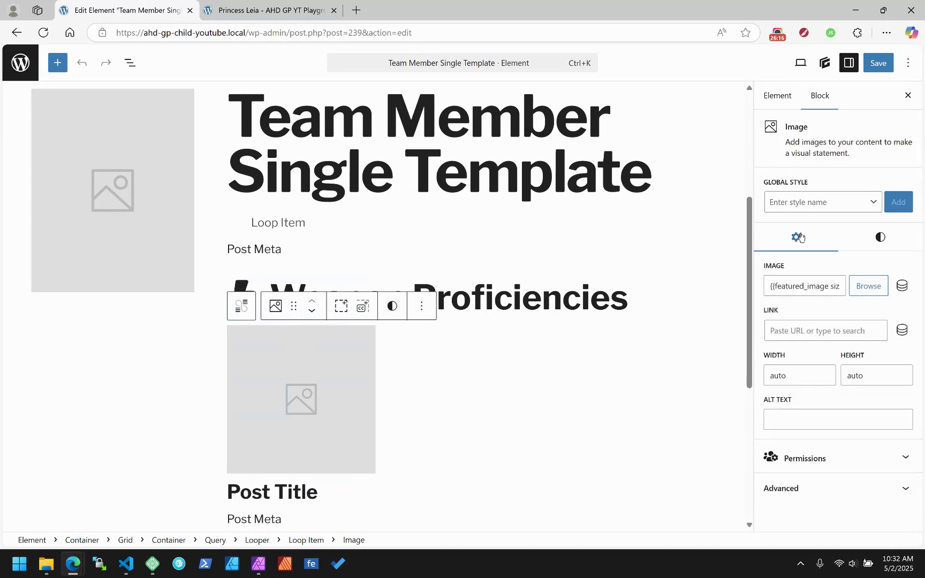
{"action": "left_click", "coordinate": [903, 332]}
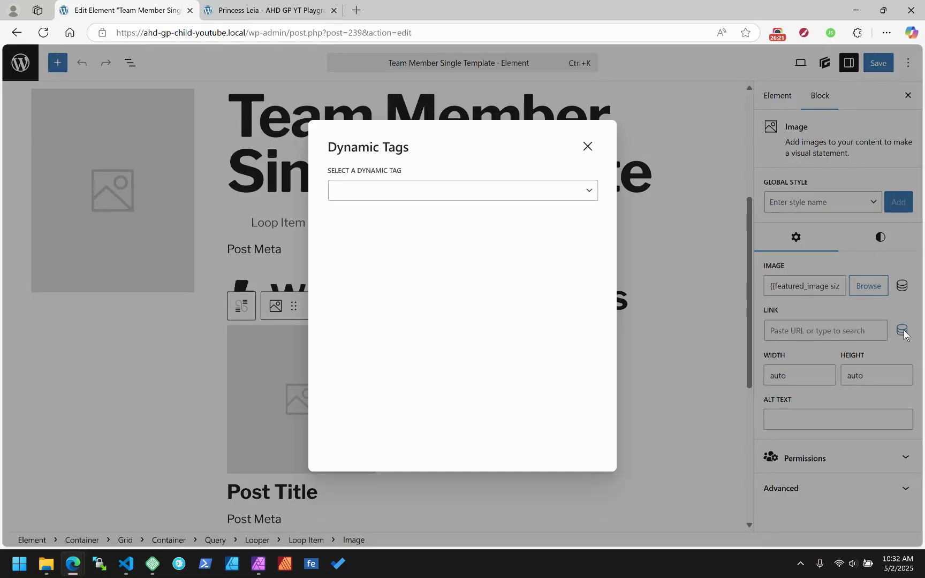
{"action": "left_click", "coordinate": [437, 194]}
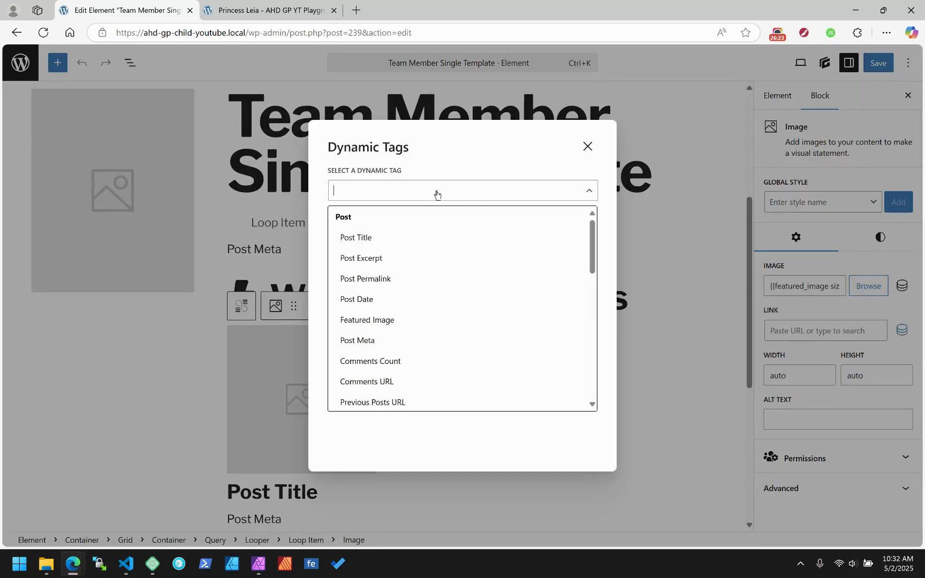
{"action": "left_click", "coordinate": [377, 280]}
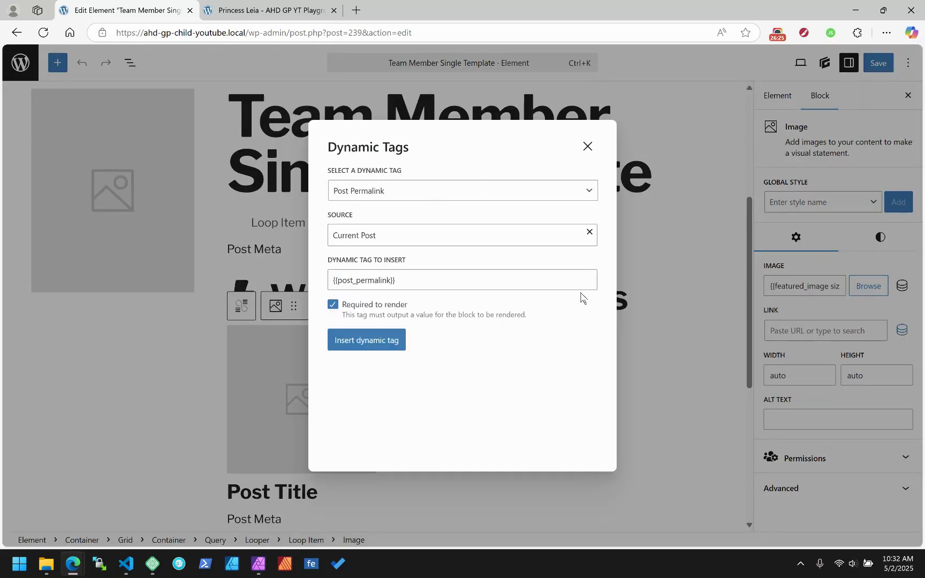
{"action": "left_click", "coordinate": [375, 339]}
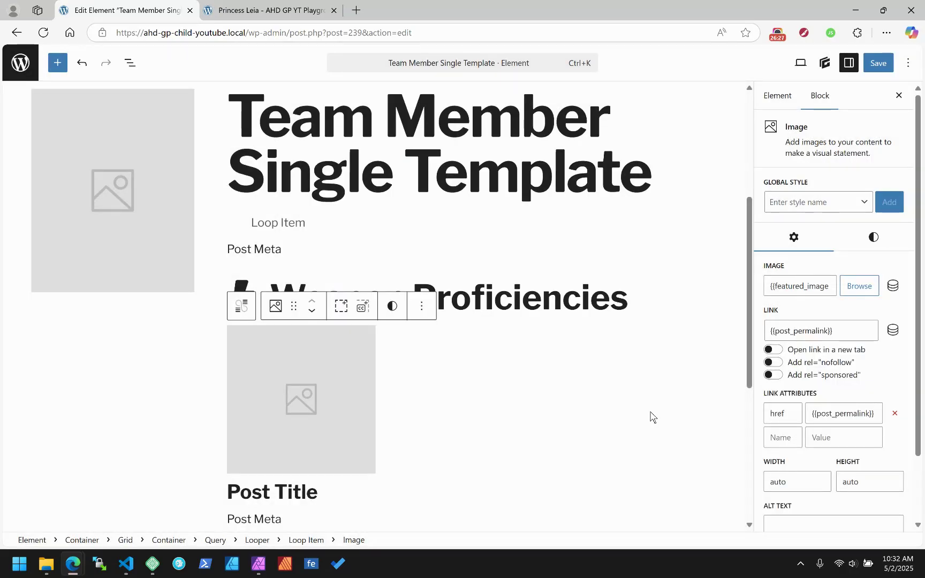
Step: Save the template, reload Princess Leia's bio page and test the Lightsaber image link, returning to the bio
{"action": "left_click", "coordinate": [880, 67]}
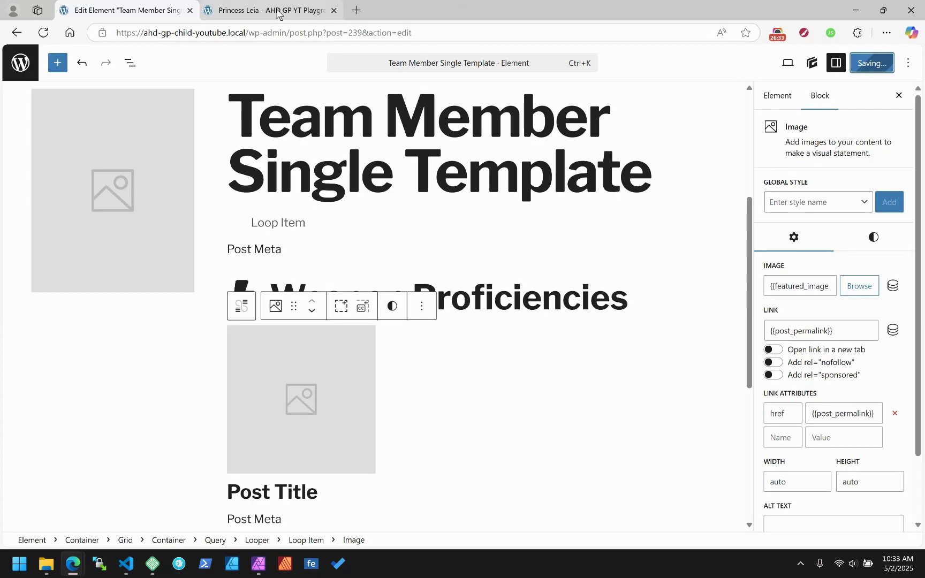
{"action": "mouse_move", "coordinate": [277, 14]}
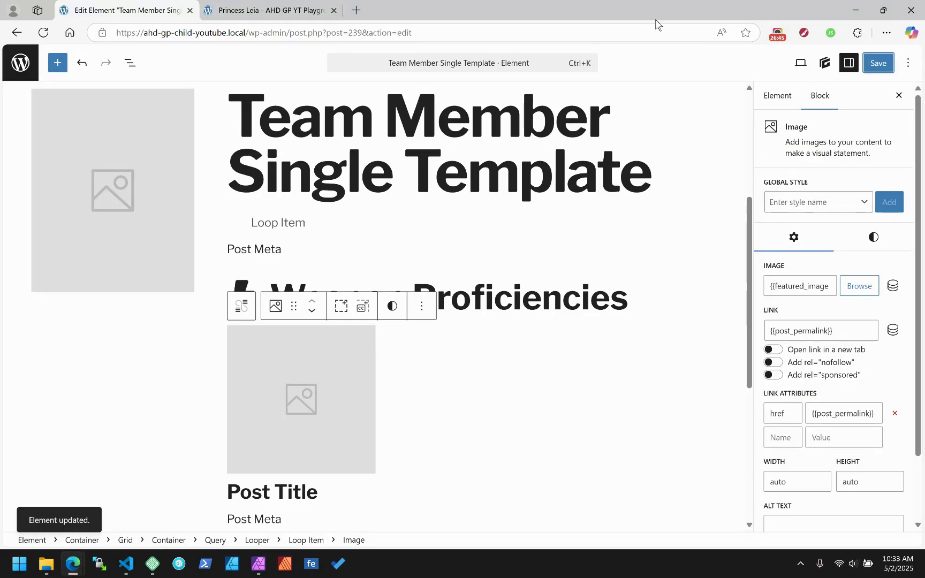
{"action": "left_click", "coordinate": [242, 8]}
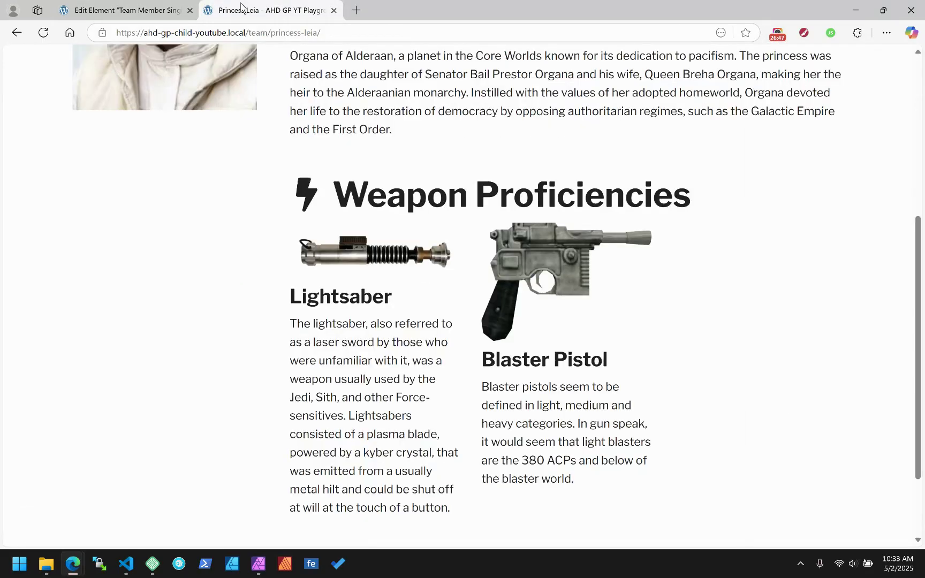
{"action": "left_click", "coordinate": [43, 33]}
{"action": "left_click", "coordinate": [395, 253]}
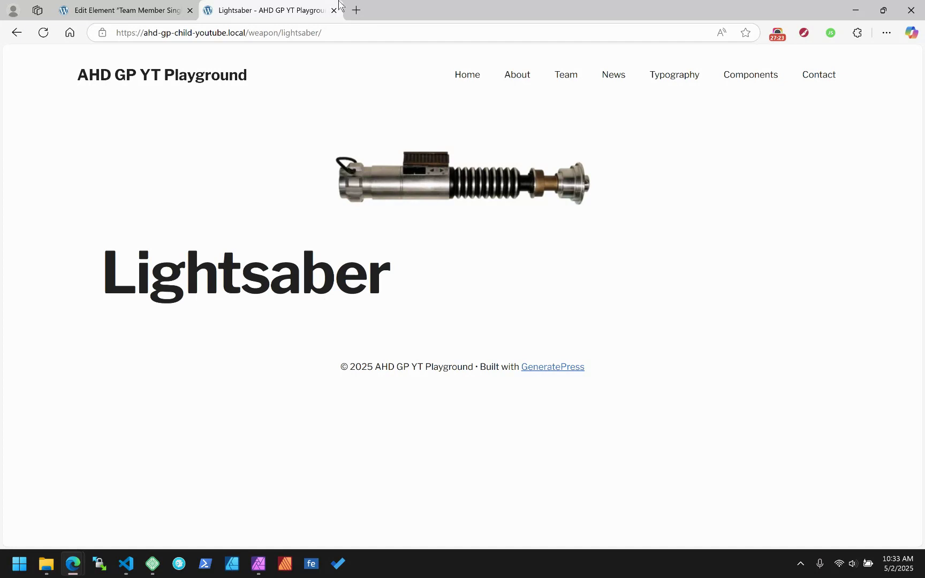
{"action": "left_click", "coordinate": [17, 32]}
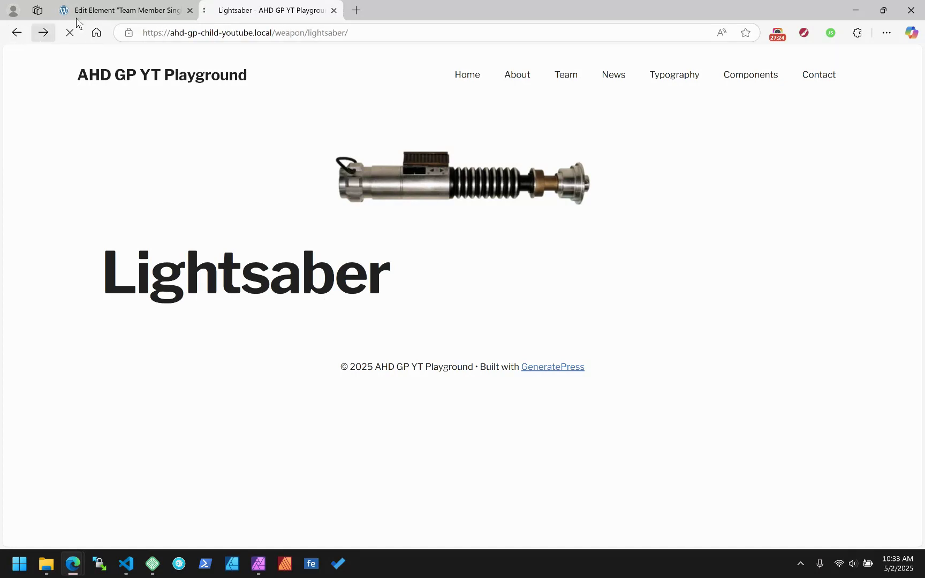
Step: Add an alt link attribute with the value {{post_title}} to the weapon image in the template
{"action": "left_click", "coordinate": [149, 6]}
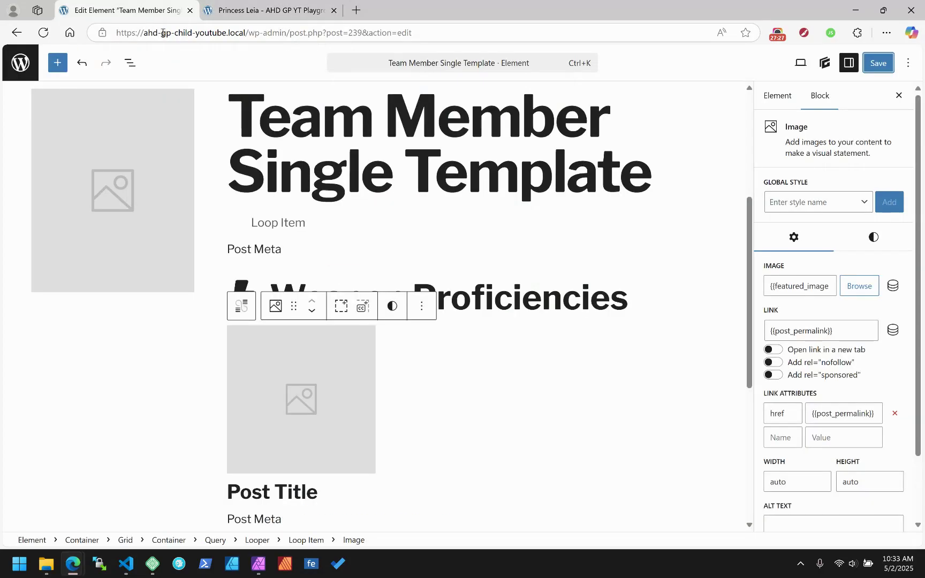
{"action": "scroll", "coordinate": [555, 292], "scroll_direction": "down", "scroll_amount": 3}
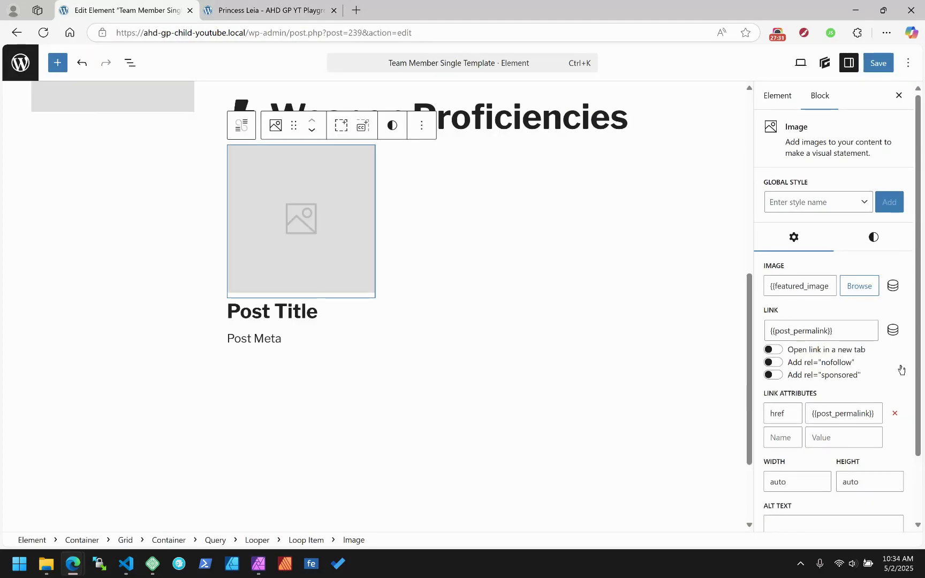
{"action": "scroll", "coordinate": [787, 428], "scroll_direction": "down", "scroll_amount": 2}
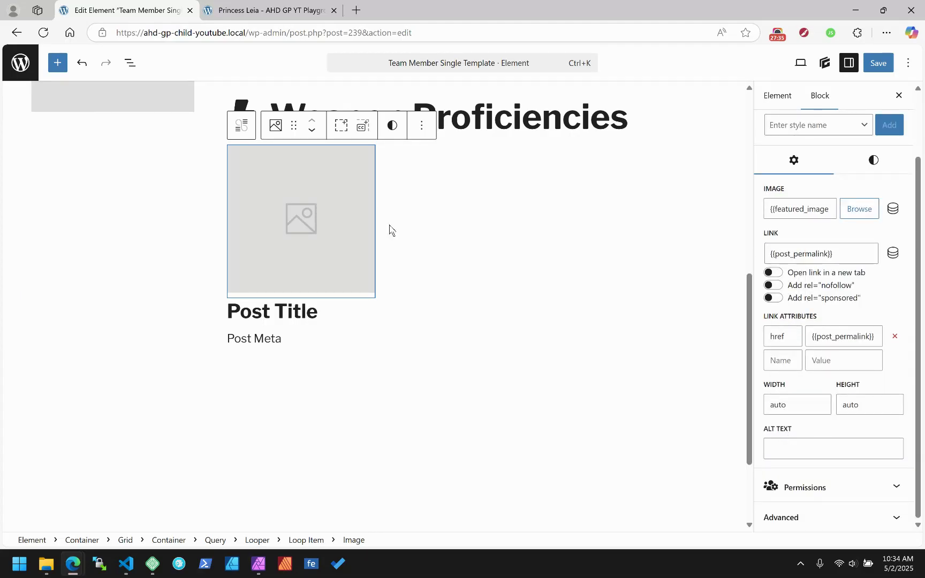
{"action": "left_click", "coordinate": [780, 363]}
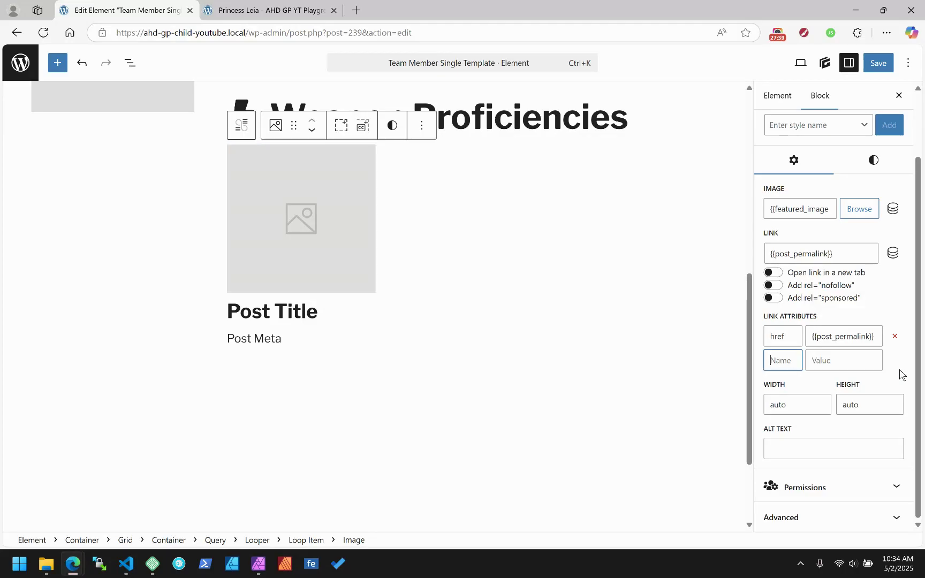
{"action": "type", "text": "al"}
{"action": "key", "text": "Tab"}
{"action": "type", "text": "{{post_title"}
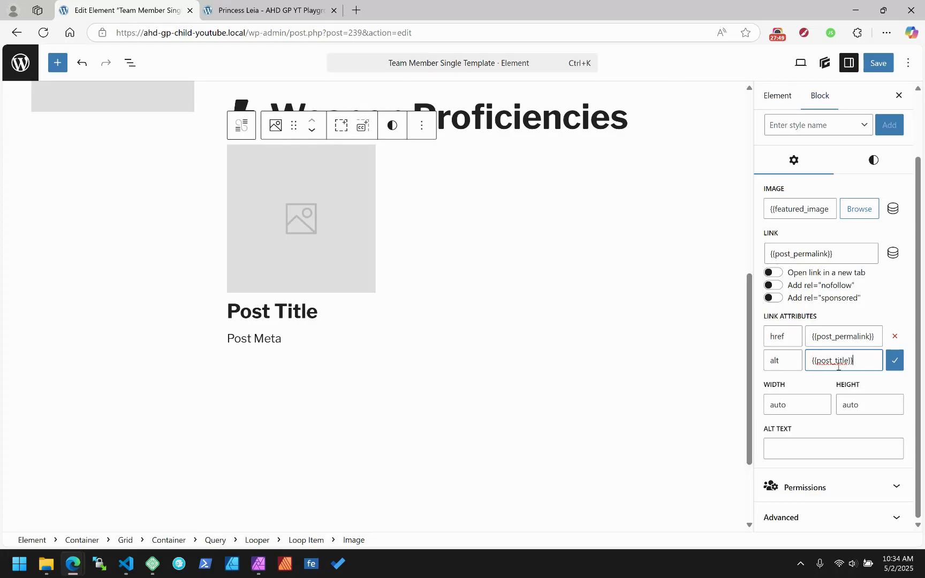
{"action": "left_click", "coordinate": [895, 360]}
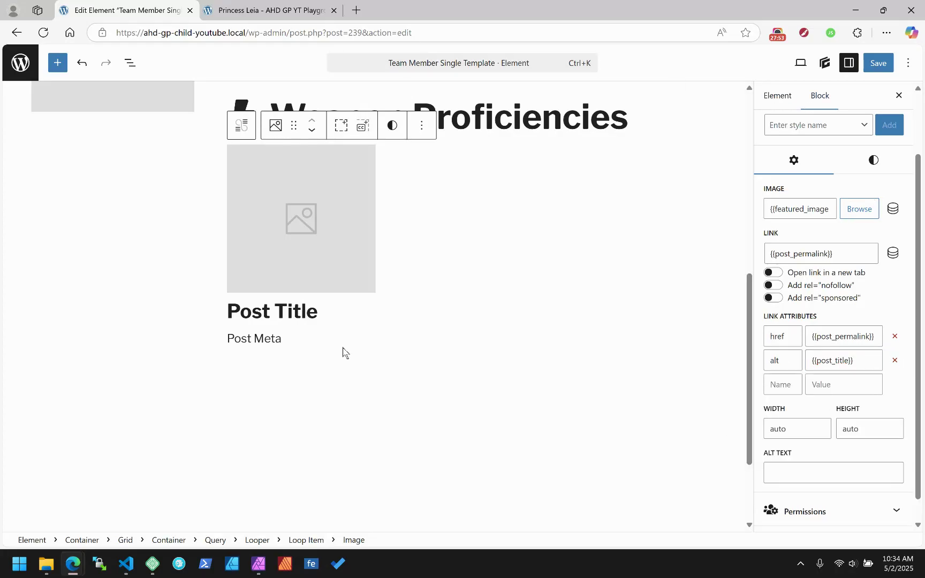
Step: Save the template with the new link attribute and reload Princess Leia's bio page
{"action": "left_click", "coordinate": [301, 314]}
{"action": "left_click", "coordinate": [267, 343]}
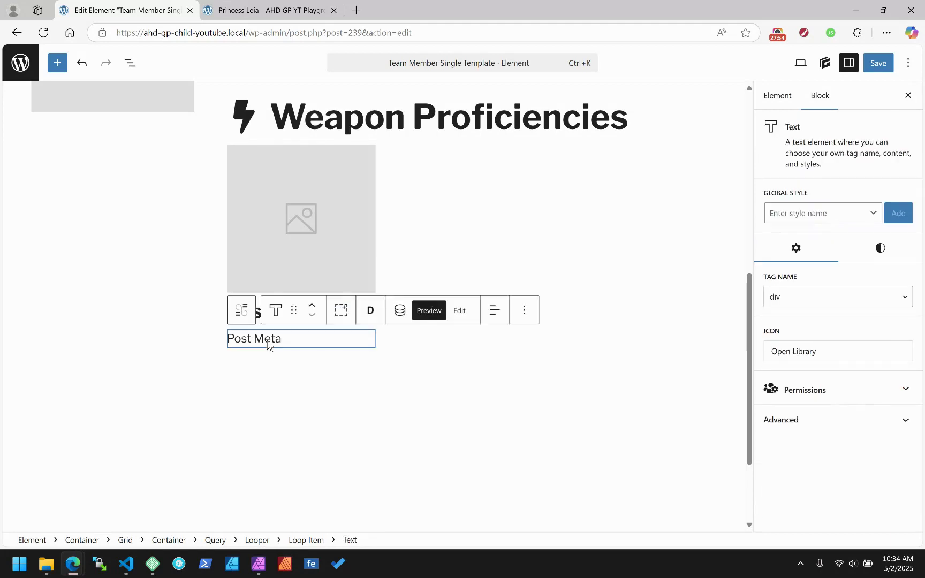
{"action": "left_click", "coordinate": [287, 271]}
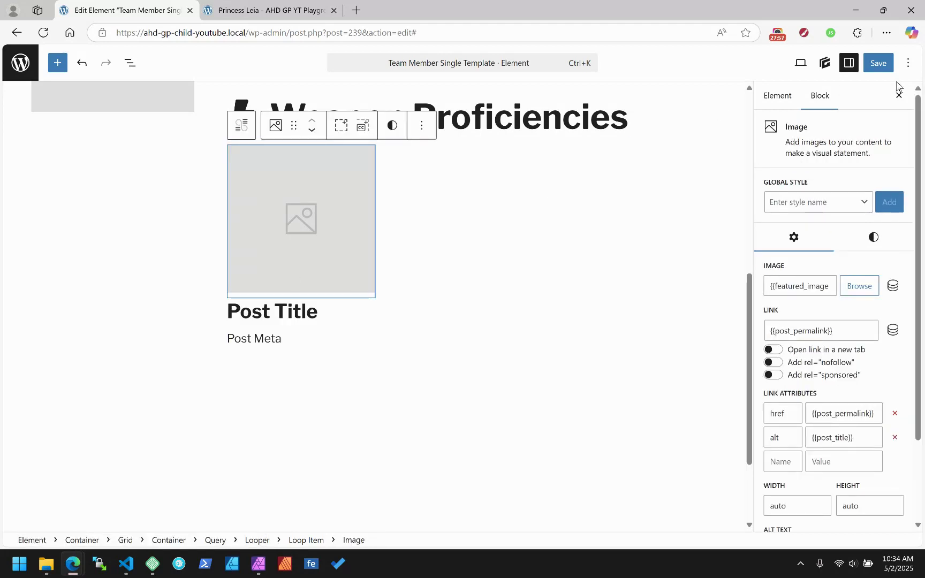
{"action": "left_click", "coordinate": [879, 64]}
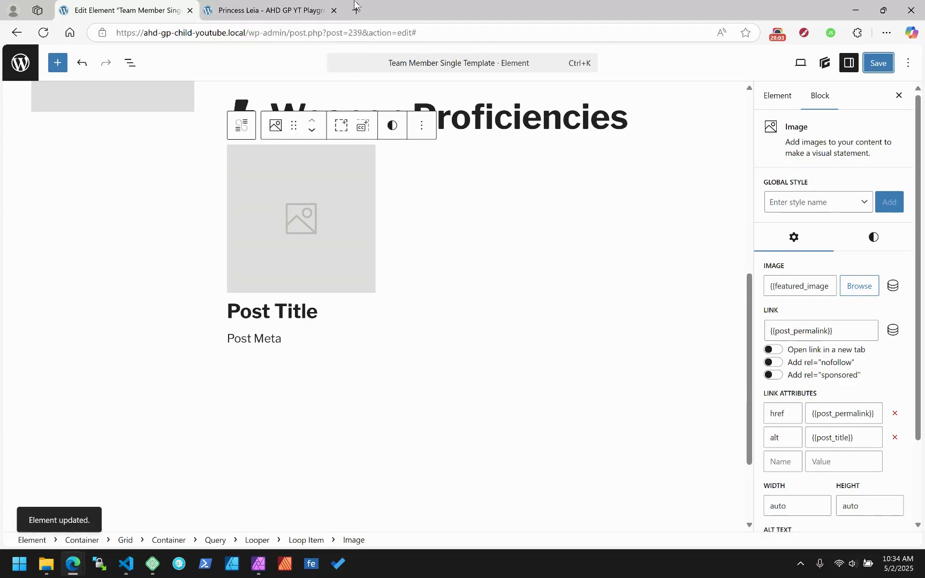
{"action": "left_click", "coordinate": [289, 10]}
{"action": "left_click", "coordinate": [70, 33]}
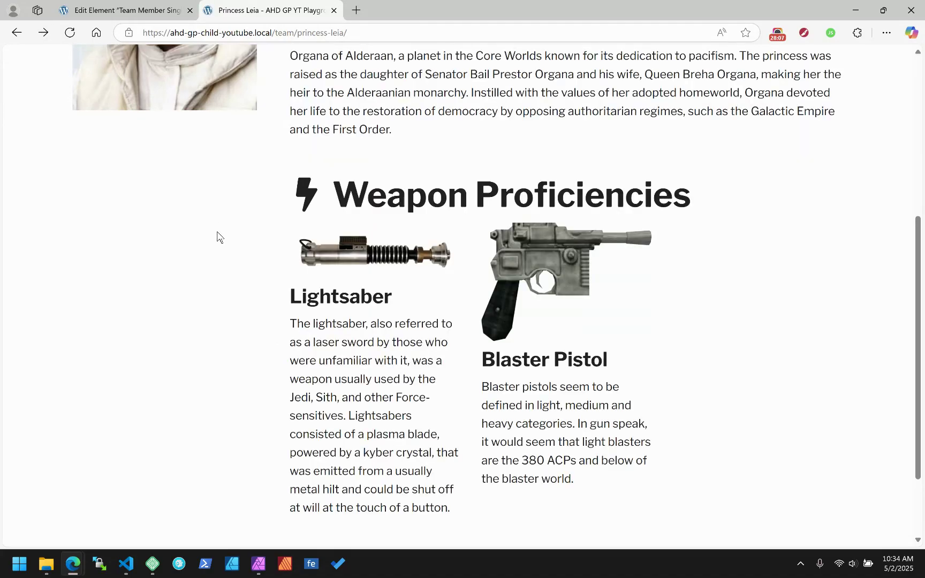
Step: Inspect the Lightsaber image link's HTML on the bio page and compare it with the image block's link attributes in the template
{"action": "right_click", "coordinate": [353, 261]}
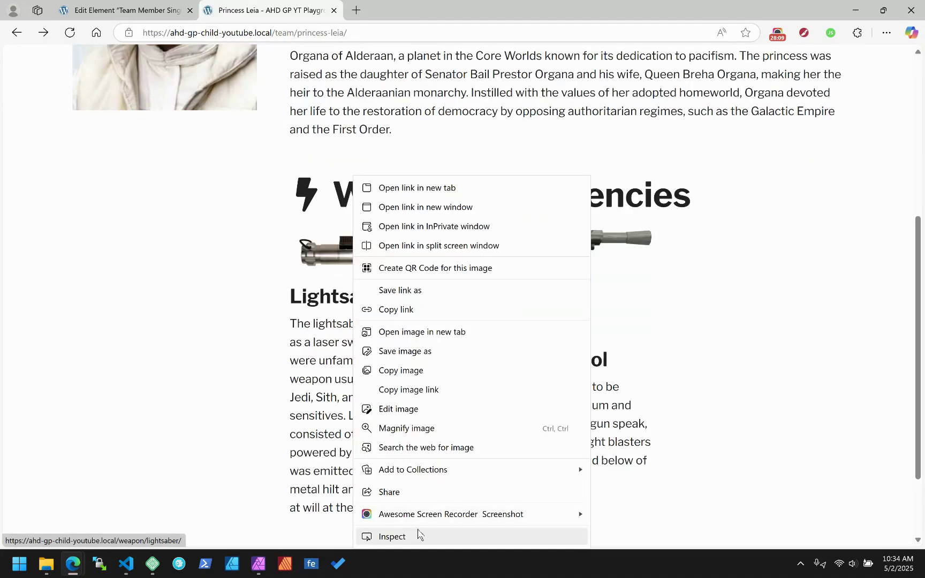
{"action": "left_click", "coordinate": [392, 537]}
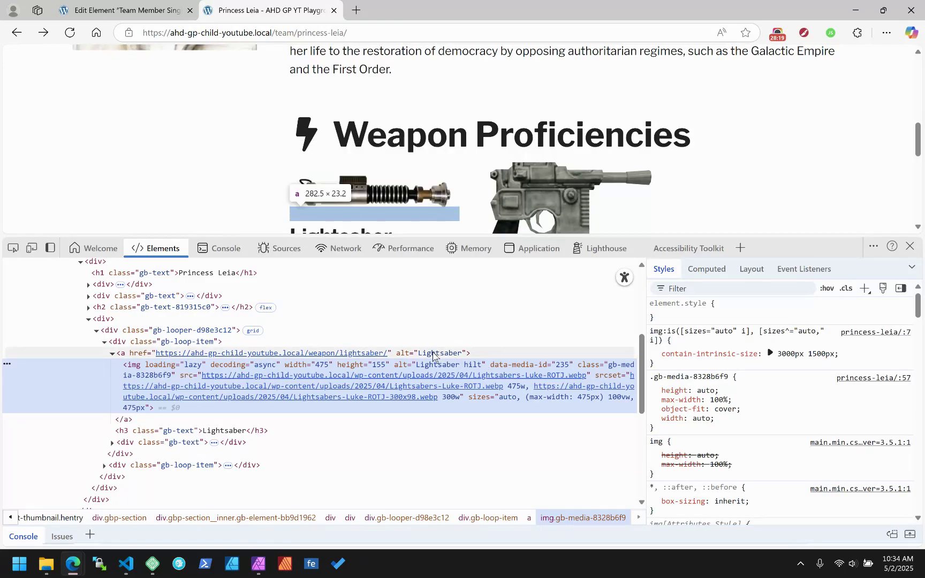
{"action": "left_click", "coordinate": [402, 355]}
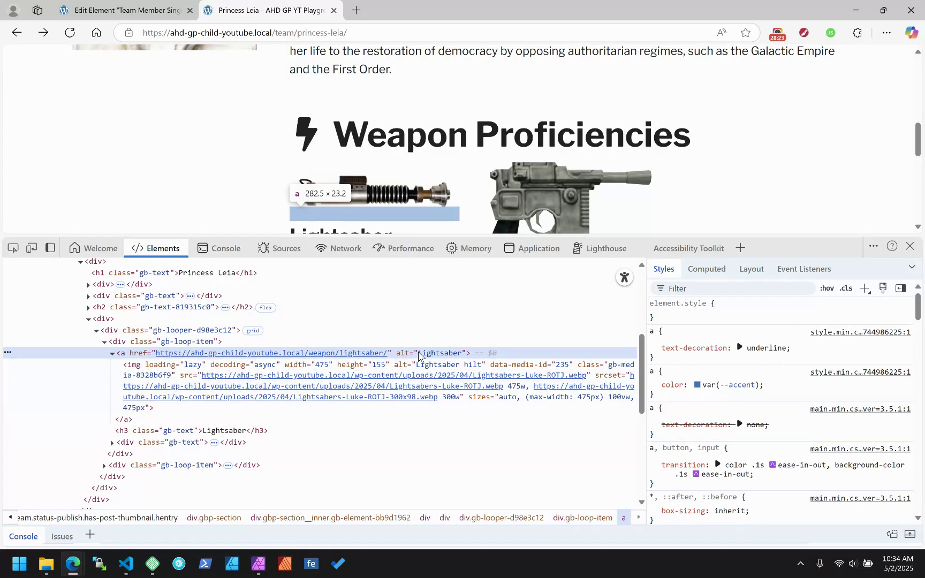
{"action": "left_click", "coordinate": [126, 18]}
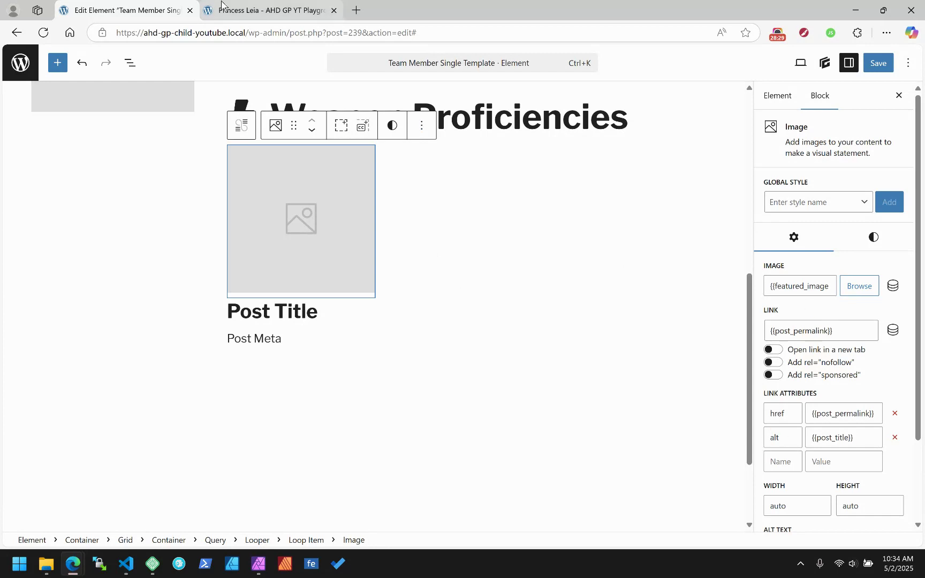
{"action": "left_click", "coordinate": [268, 10]}
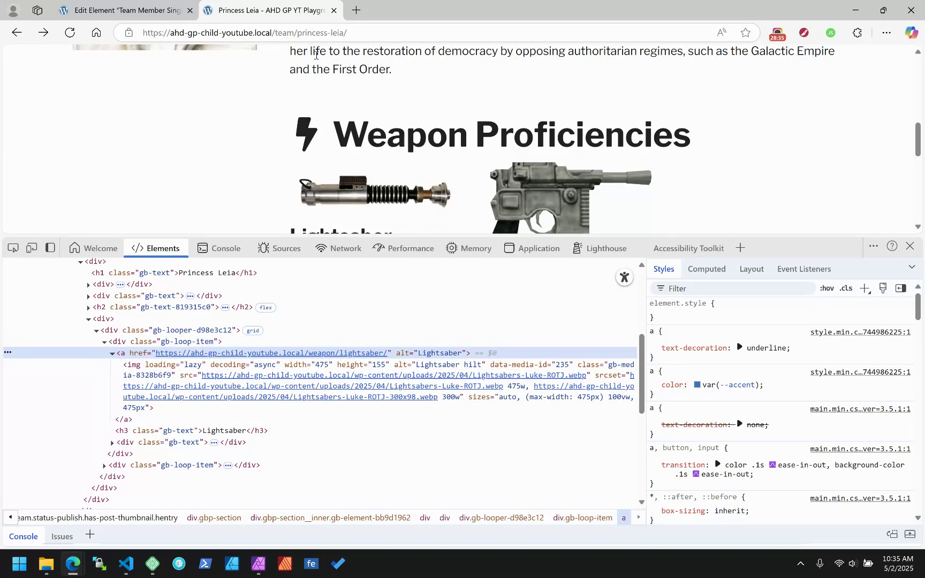
{"action": "left_click", "coordinate": [147, 13]}
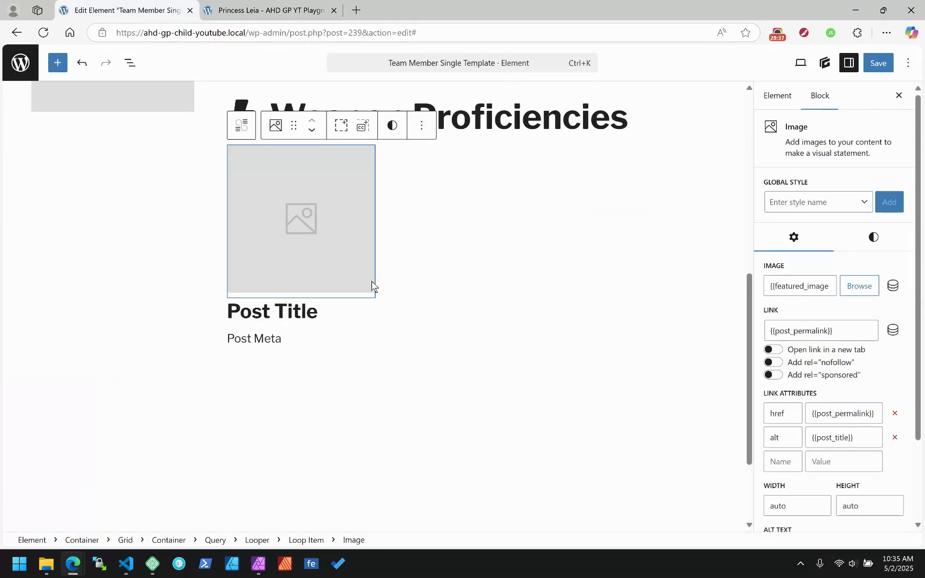
{"action": "scroll", "coordinate": [372, 281], "scroll_direction": "up", "scroll_amount": 2}
{"action": "scroll", "coordinate": [395, 318], "scroll_direction": "down", "scroll_amount": 1}
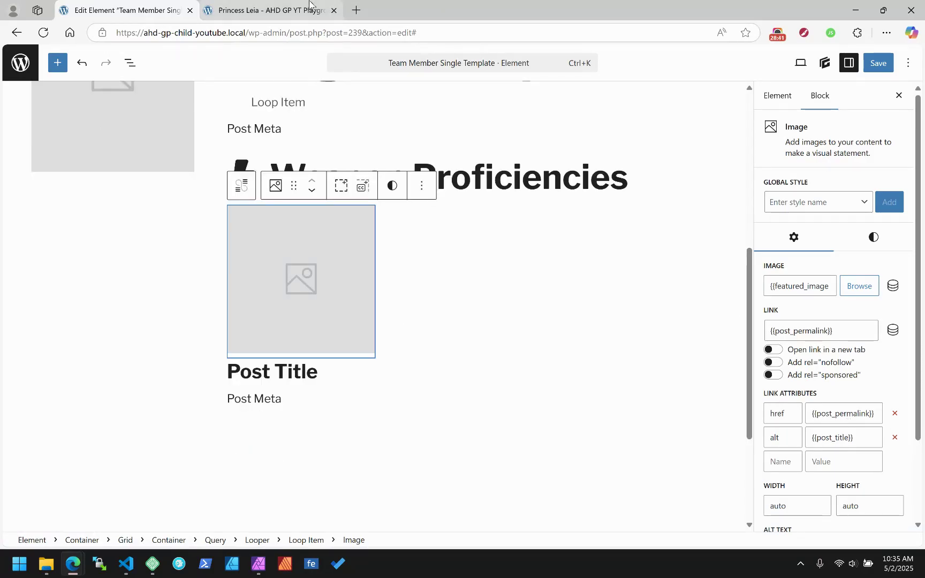
Step: Replace the weapon image's alt link attribute with a title attribute set to "View more about {{post title}}"
{"action": "left_click", "coordinate": [271, 10]}
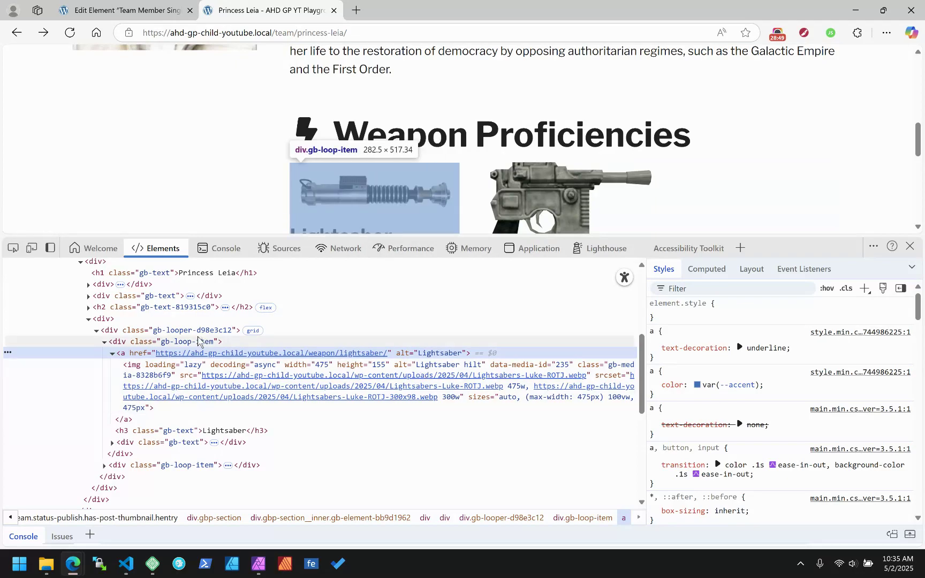
{"action": "left_click", "coordinate": [112, 6]}
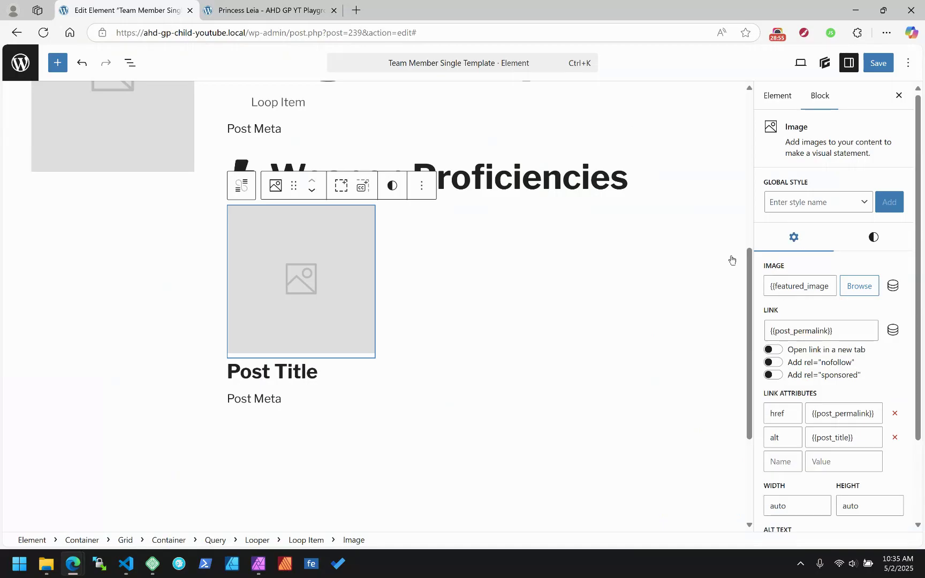
{"action": "left_click", "coordinate": [895, 438]}
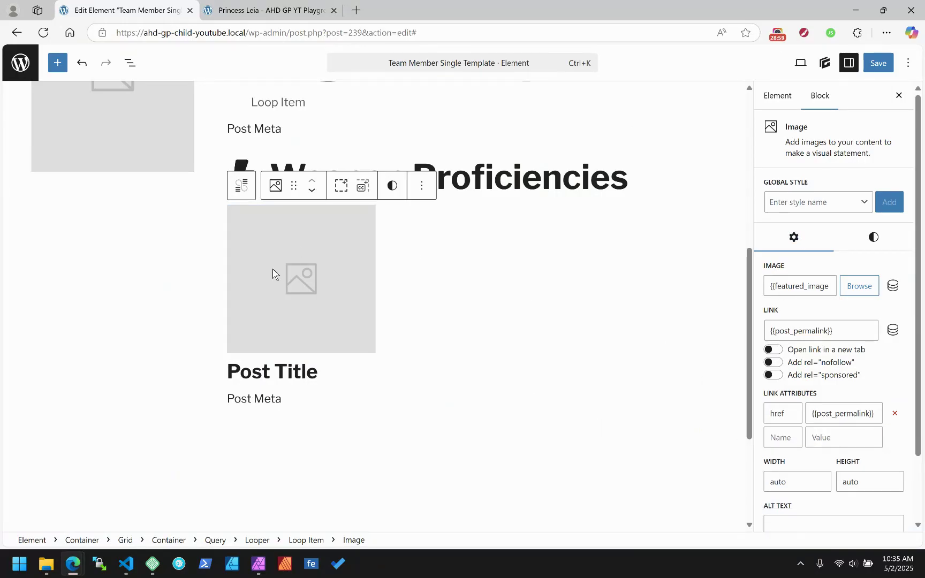
{"action": "left_click", "coordinate": [787, 436]}
{"action": "type", "text": "title"}
{"action": "key", "text": "Tab"}
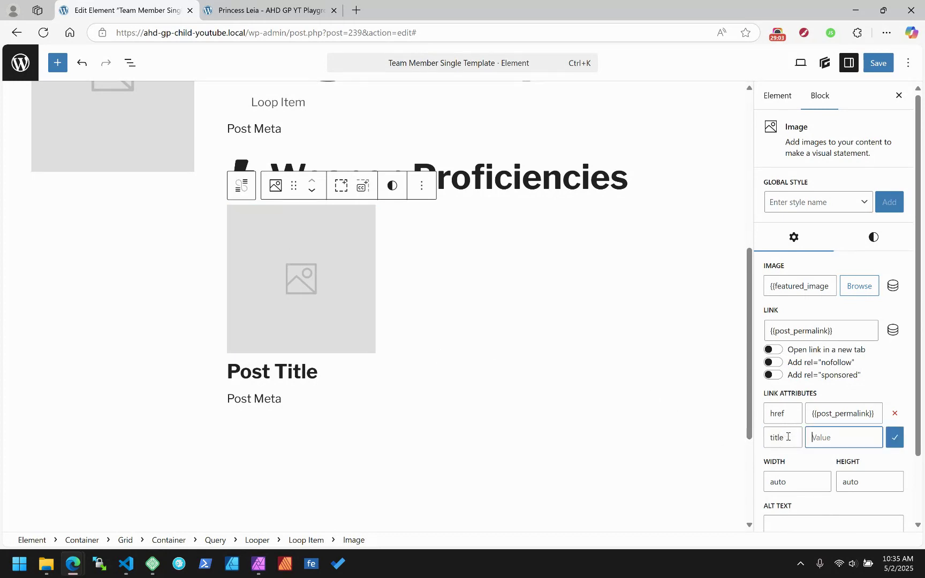
{"action": "type", "text": "View more about"}
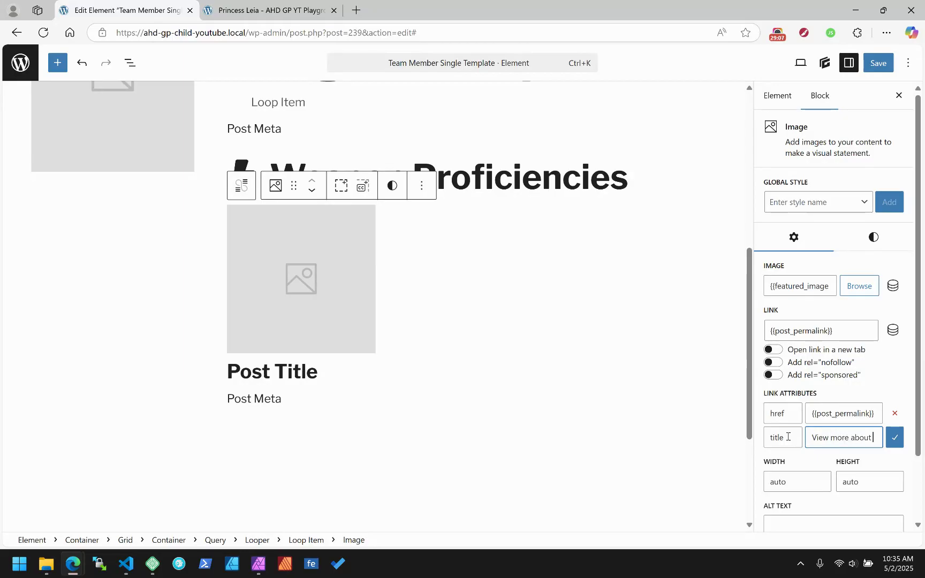
{"action": "type", "text": " {{post title}}"}
{"action": "left_click", "coordinate": [895, 437]}
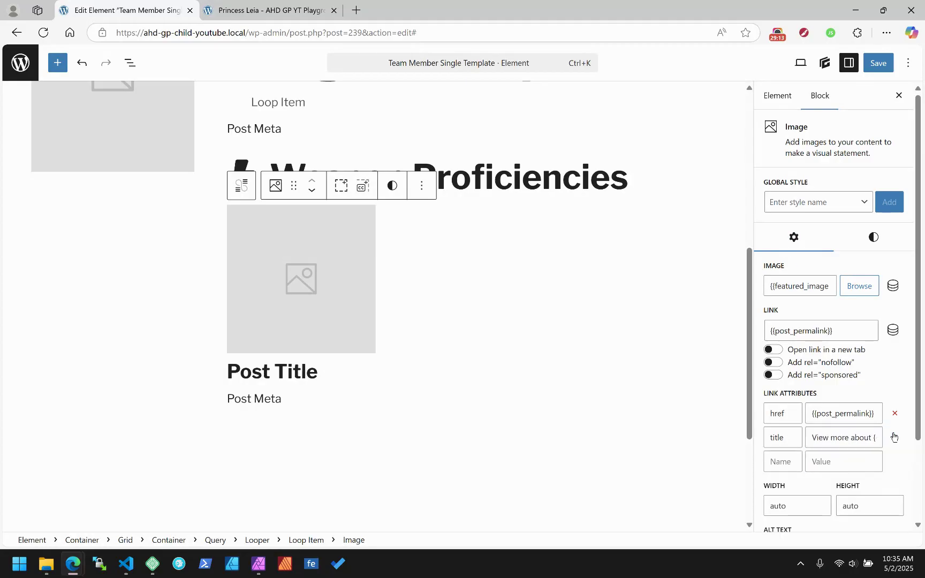
Step: Save the template and reload Princess Leia's bio page to check the title attribute in the Lightsaber link's HTML
{"action": "left_click", "coordinate": [877, 63]}
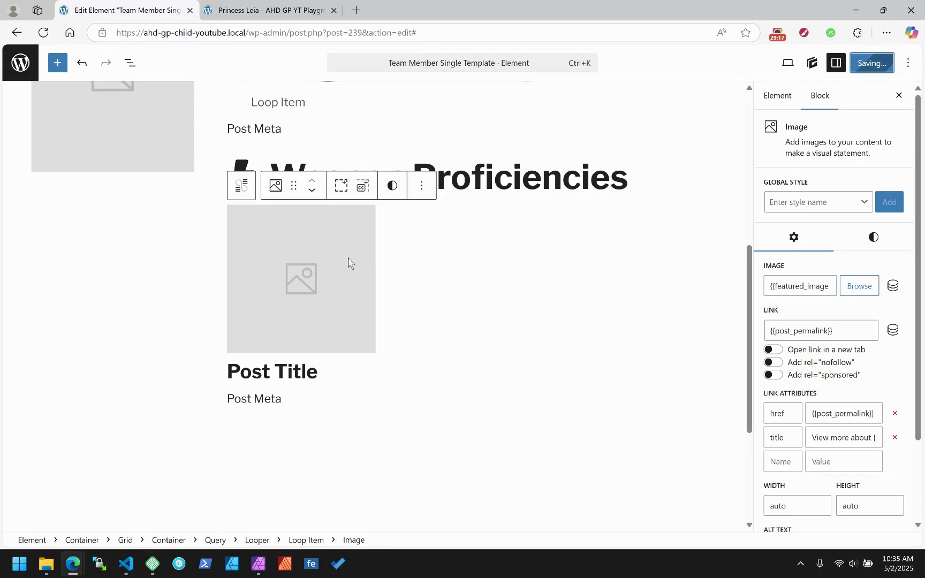
{"action": "left_click", "coordinate": [262, 12]}
{"action": "left_click", "coordinate": [71, 33]}
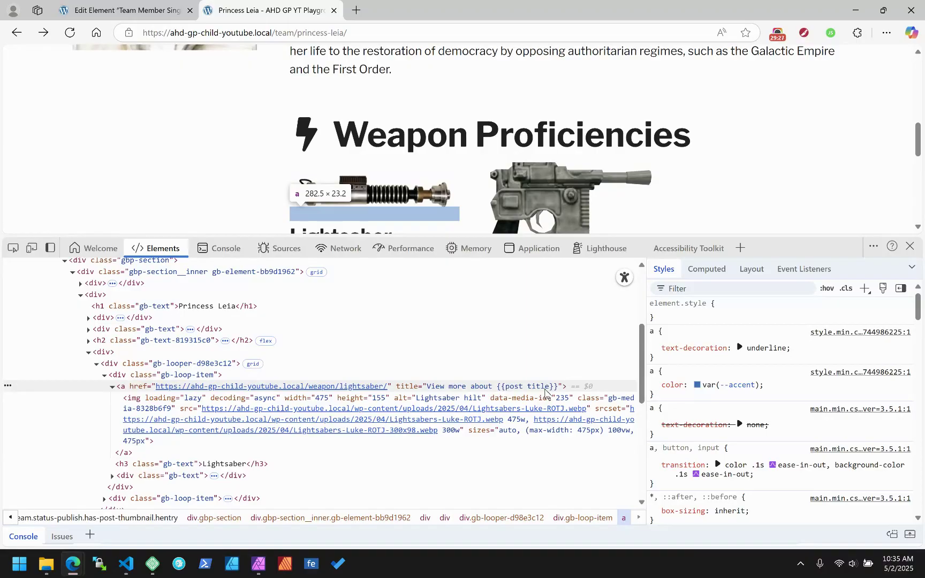
Step: Correct the dynamic tag in the weapon image's title link attribute to {{post_title}}, with an underscore
{"action": "key", "text": "ctrl+Tab"}
{"action": "left_click_drag", "start_coordinate": [865, 437], "coordinate": [905, 444]}
{"action": "key", "text": "End"}
{"action": "key", "text": "Left"}
{"action": "key", "text": "Left"}
{"action": "key", "text": "Left"}
{"action": "key", "text": "Left"}
{"action": "key", "text": "Left"}
{"action": "key", "text": "Left"}
{"action": "key", "text": "Left"}
{"action": "key", "text": "BackSpace"}
{"action": "type", "text": "_"}
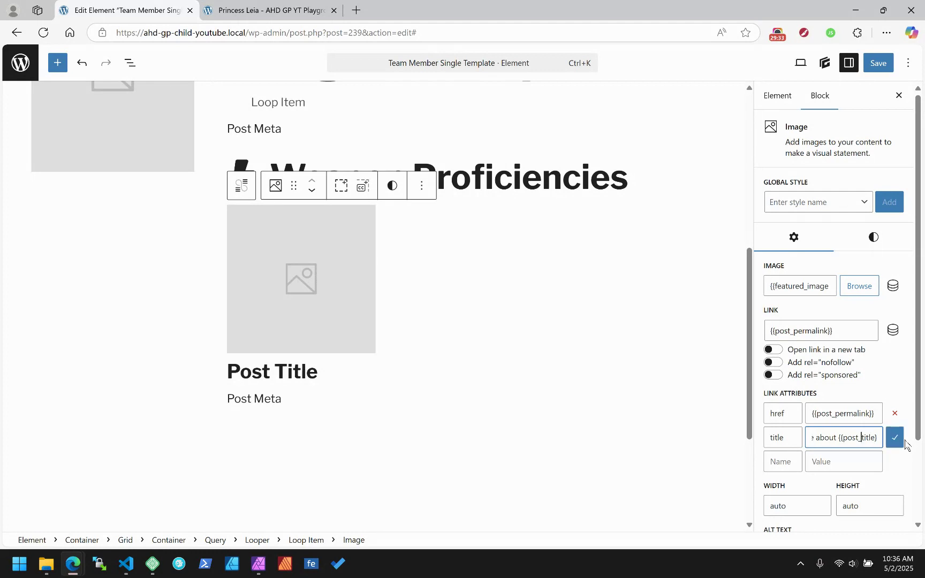
{"action": "left_click", "coordinate": [897, 440]}
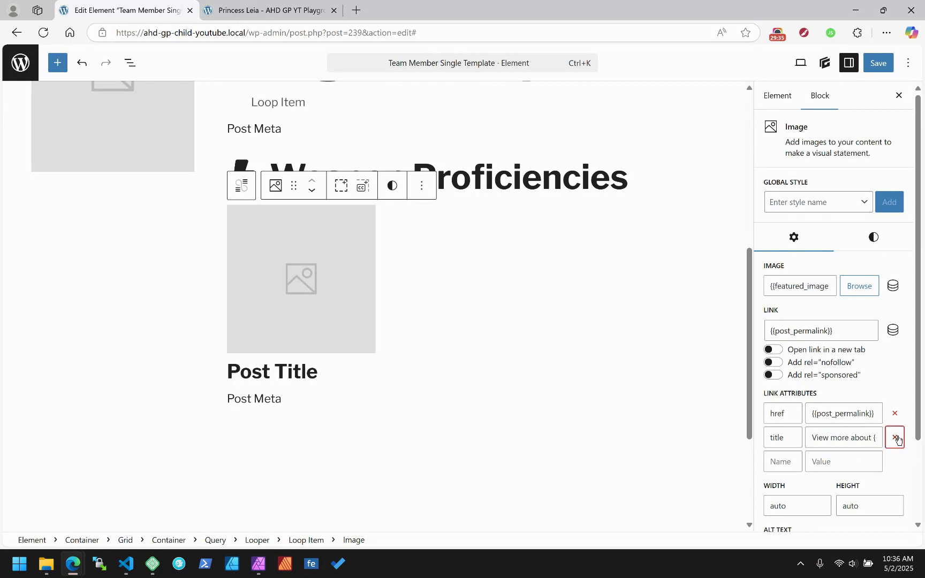
Step: Save the template with the corrected title attribute and reload Princess Leia's bio page to recheck the Lightsaber link
{"action": "left_click", "coordinate": [877, 63]}
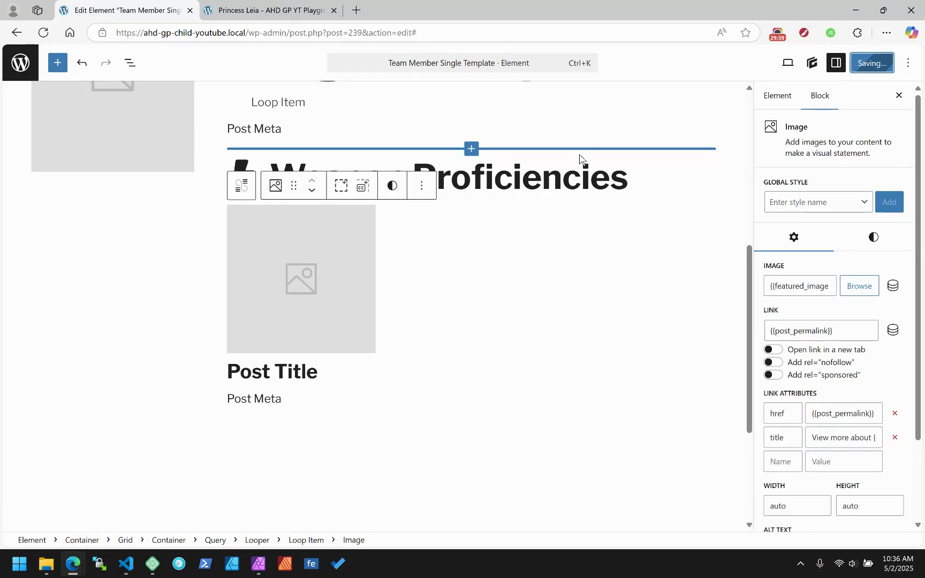
{"action": "left_click", "coordinate": [251, 3]}
{"action": "left_click", "coordinate": [69, 35]}
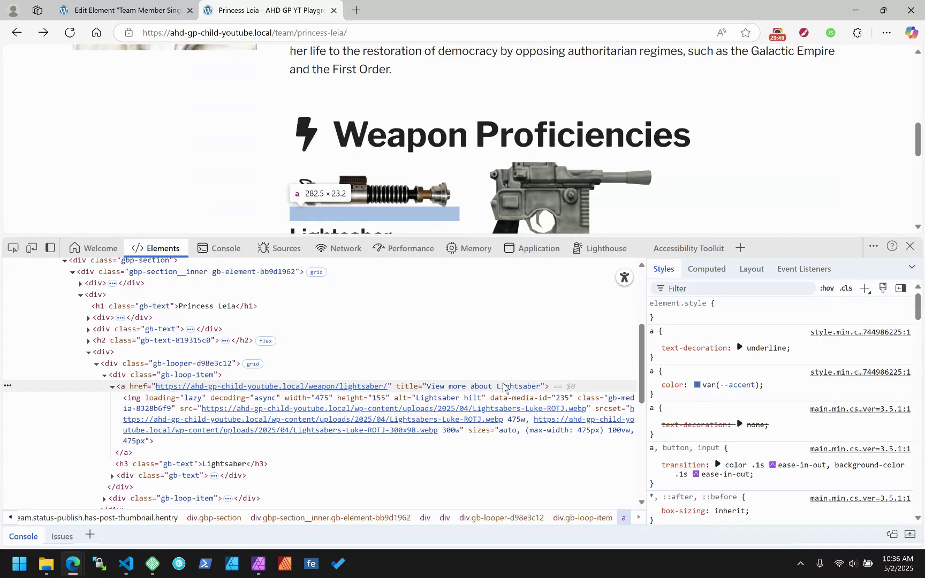
Step: Close the developer tools and review Princess Leia's bio page, including its Weapon Proficiencies section
{"action": "left_click", "coordinate": [911, 246]}
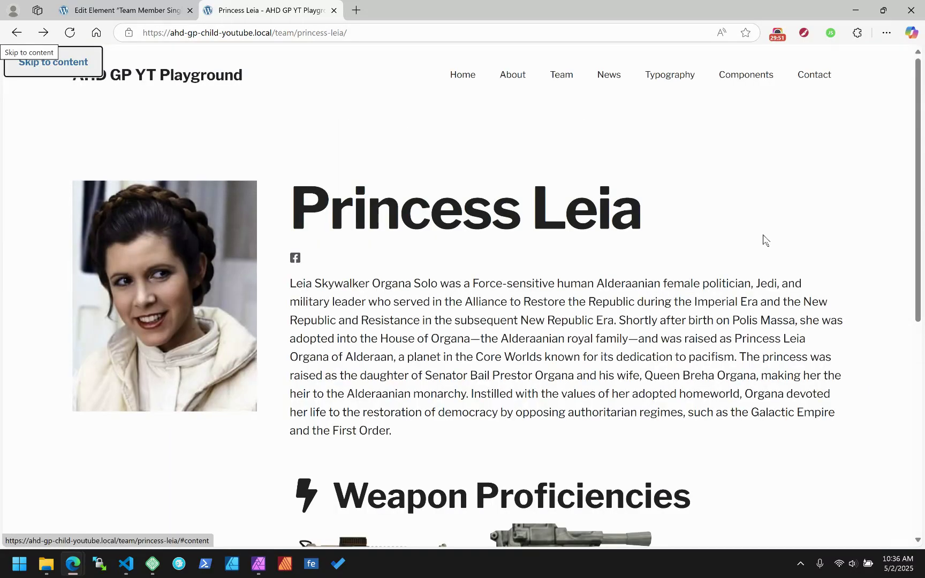
{"action": "left_click", "coordinate": [788, 252]}
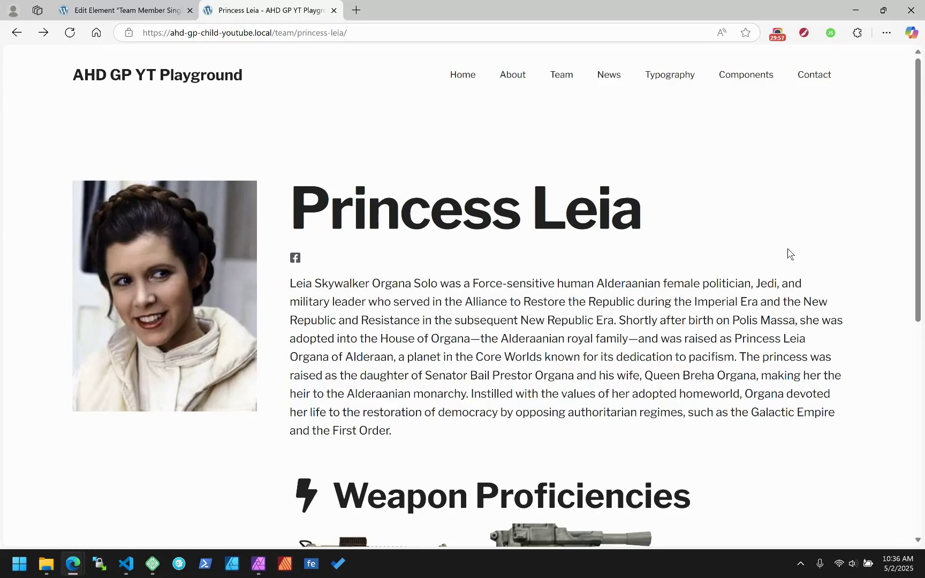
{"action": "scroll", "coordinate": [790, 257], "scroll_direction": "down", "scroll_amount": 5}
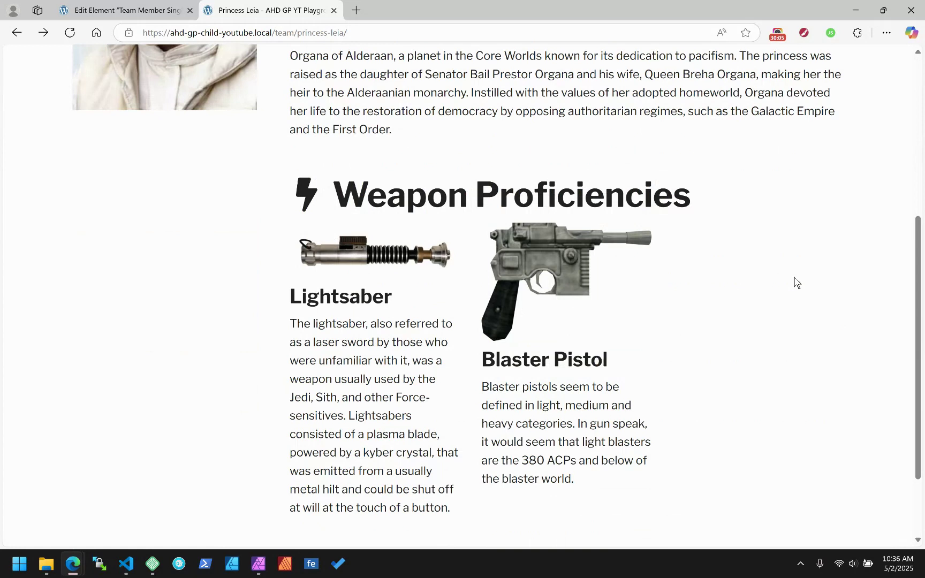
{"action": "scroll", "coordinate": [758, 258], "scroll_direction": "up", "scroll_amount": 5}
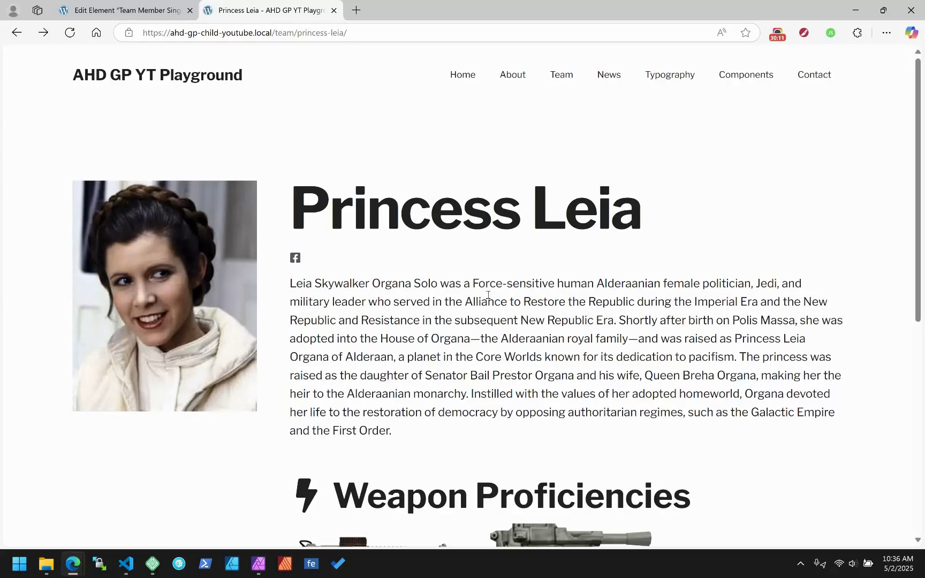
{"action": "scroll", "coordinate": [185, 294], "scroll_direction": "down", "scroll_amount": 4}
{"action": "scroll", "coordinate": [194, 347], "scroll_direction": "up", "scroll_amount": 4}
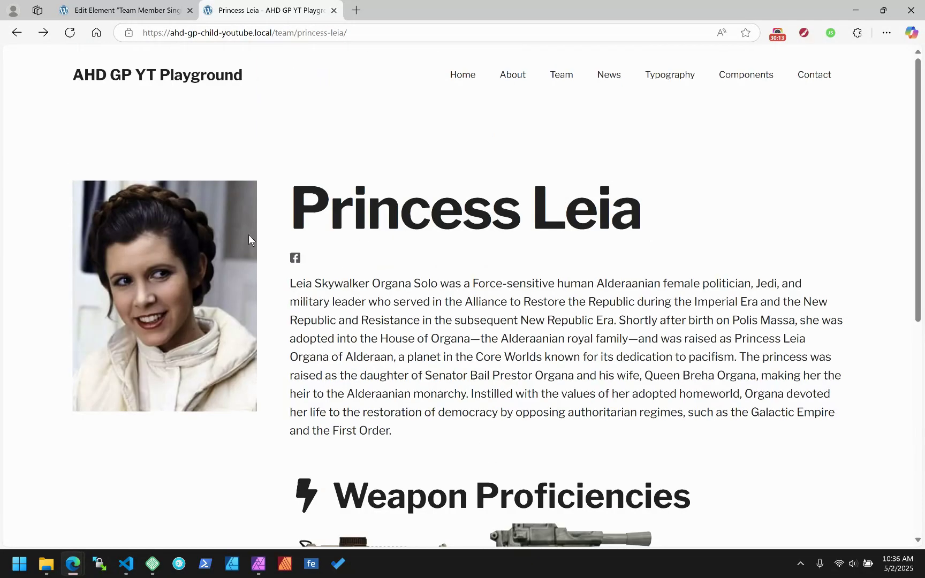